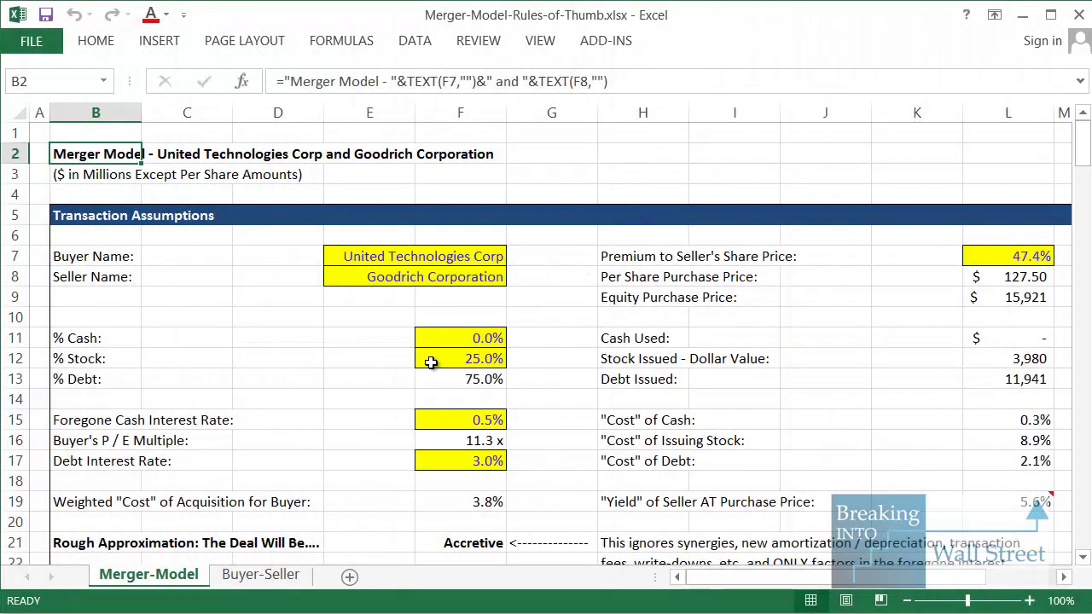
Step: Highlight rows 1 to 3 holding the merger model's title and units note
key("Down")
key("Down")
key("Down")
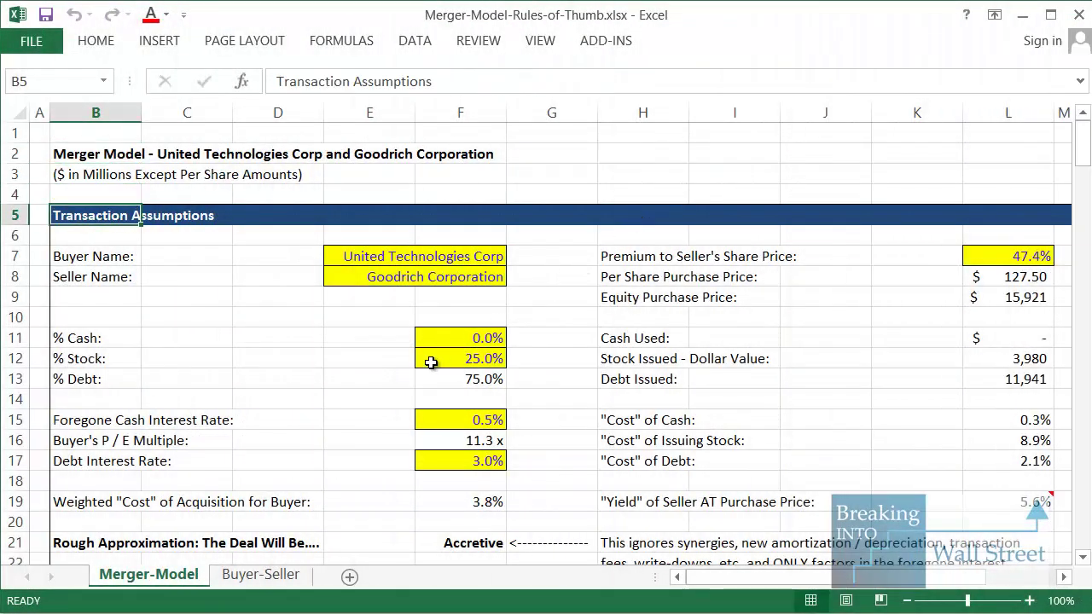
key("Right")
key("Right")
key("Left")
key("Left")
key("Up")
key("Up")
key("shift+space")
key("shift+Up")
key("shift+Up")
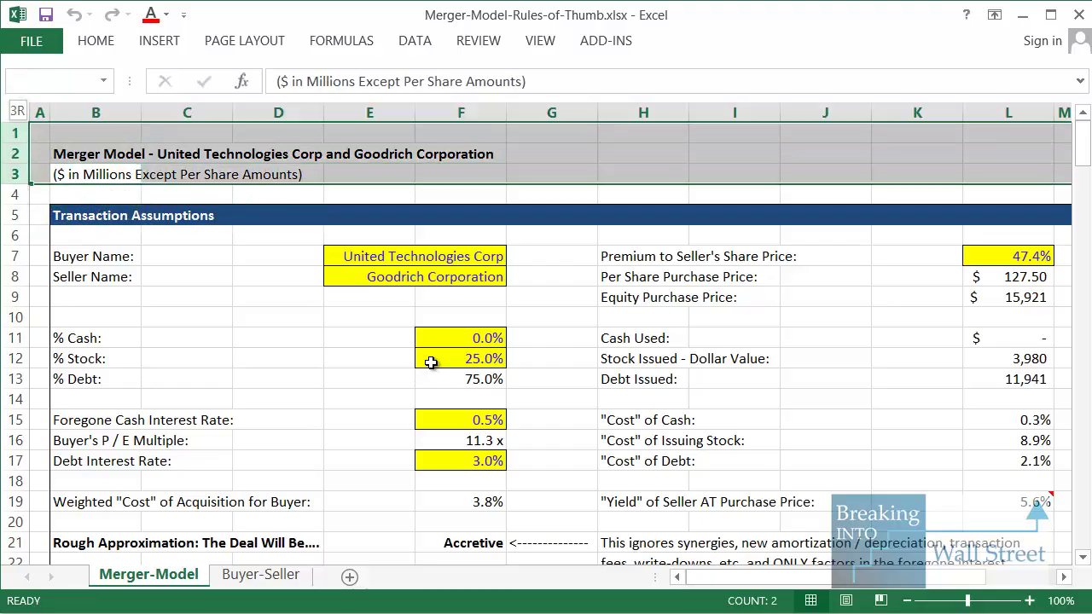
key("Down")
key("Down")
key("Down")
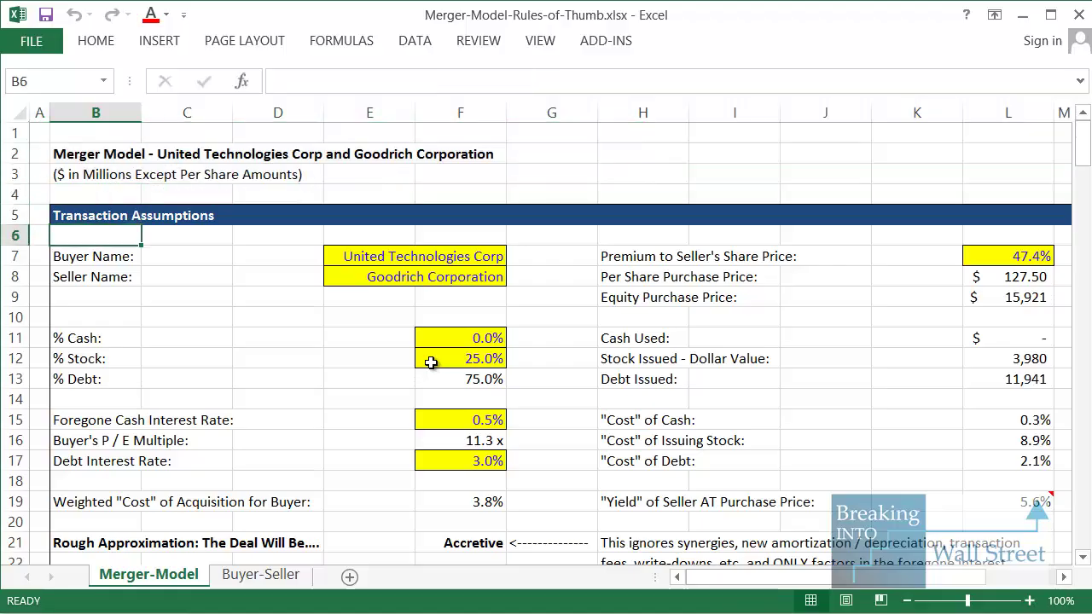
Step: Highlight the buyer and seller names in E7:F8 of the transaction assumptions
key("Down")
key("Right")
key("Right")
key("Right")
key("Right")
key("shift+Down")
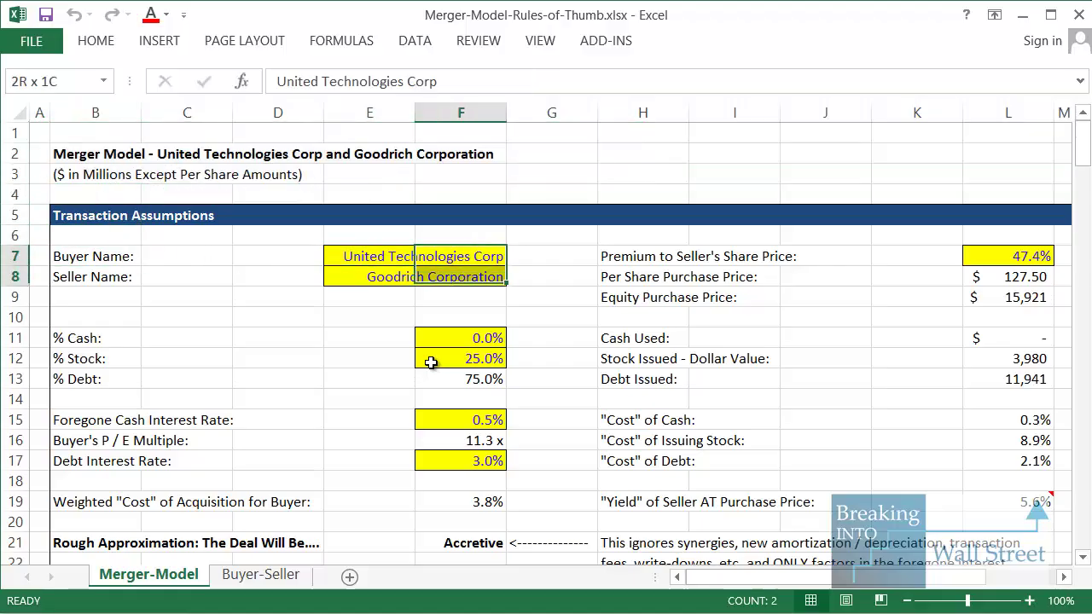
key("shift+Left")
key("shift+Left")
key("shift+Right")
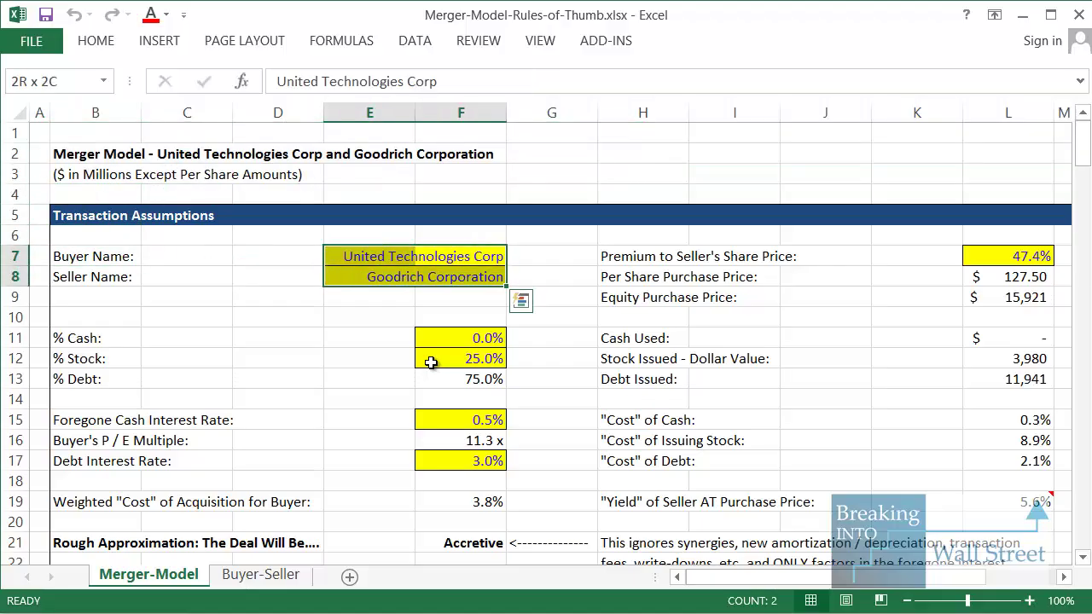
Step: Highlight the Equity Purchase Price label and amount in H9:L9
key("Right")
key("Right")
key("Down")
key("ctrl+Right")
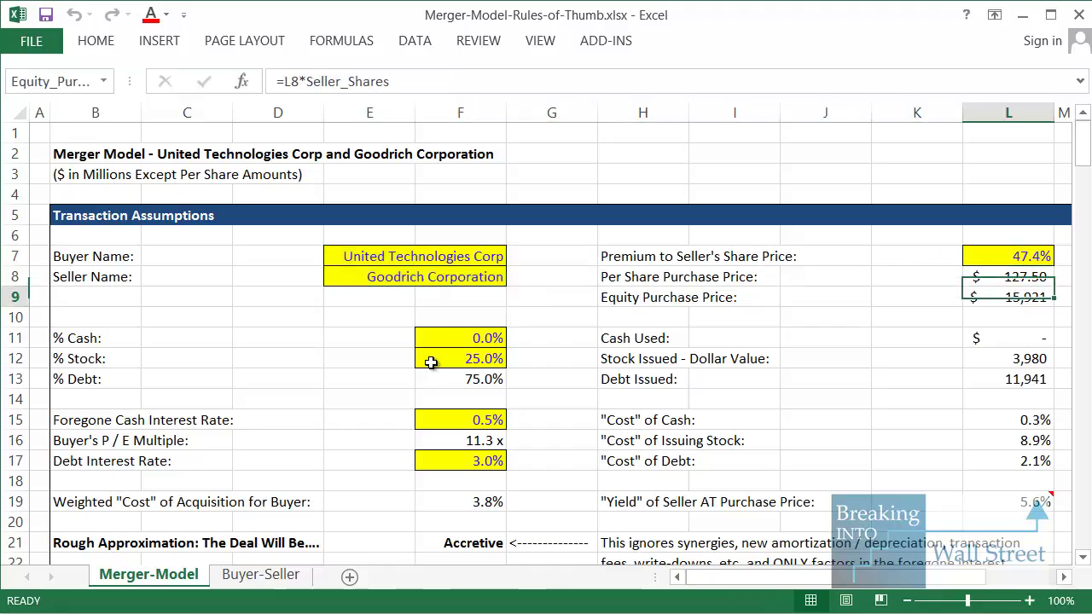
key("Down")
key("shift+Left")
key("shift+Left")
key("shift+Left")
key("shift+Left")
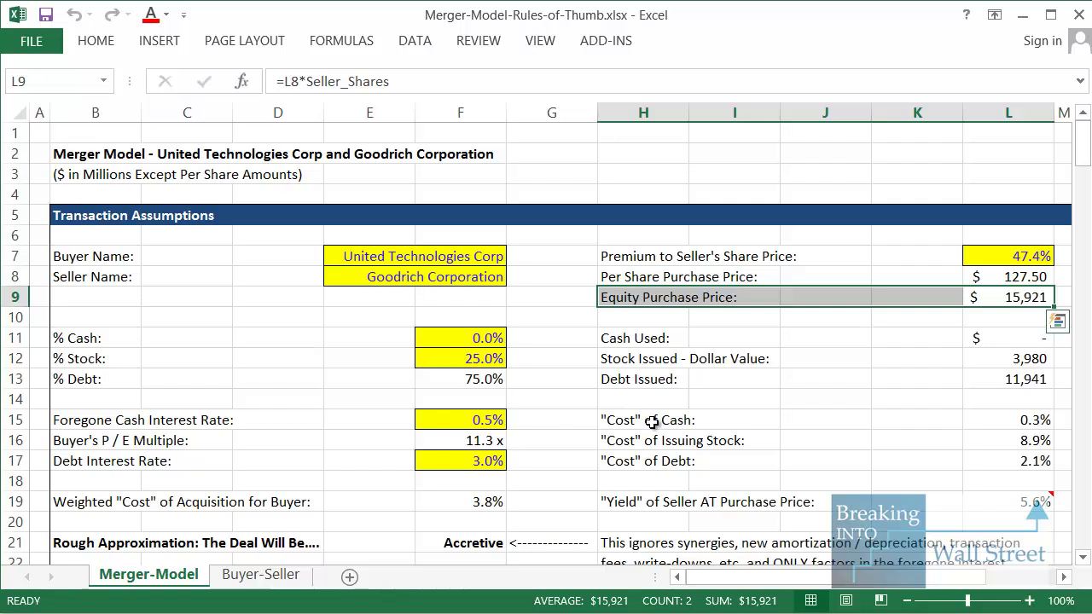
Step: Highlight the notes on why merger model rules of thumb matter, O5:X15, at a larger zoom
left_click(658, 378)
left_click_drag(726, 404, 947, 379)
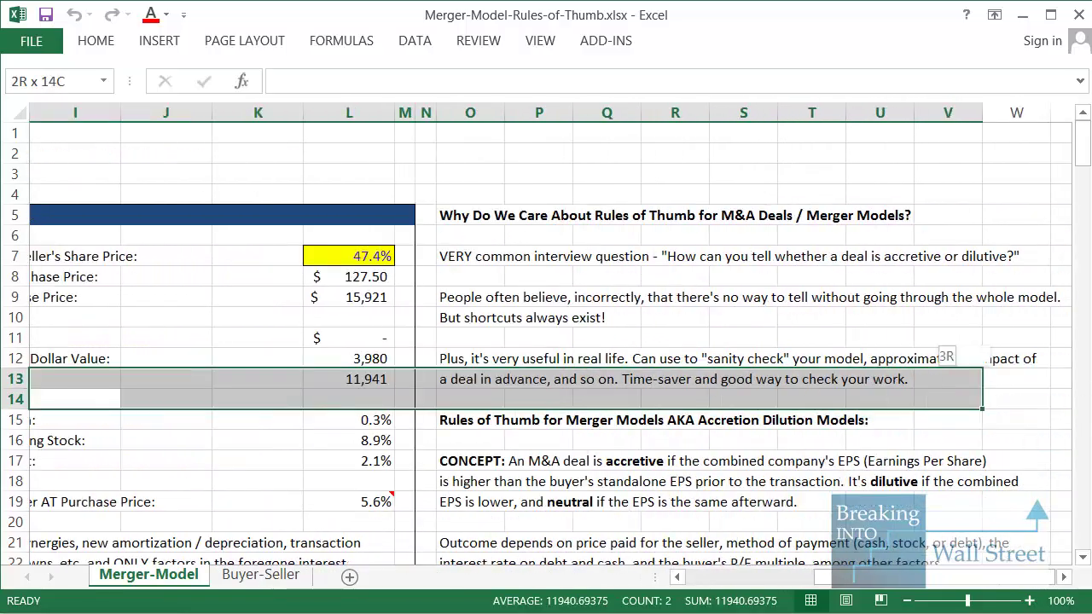
left_click(261, 213)
left_click_drag(188, 214, 801, 429)
scroll(397, 393, "up", 2)
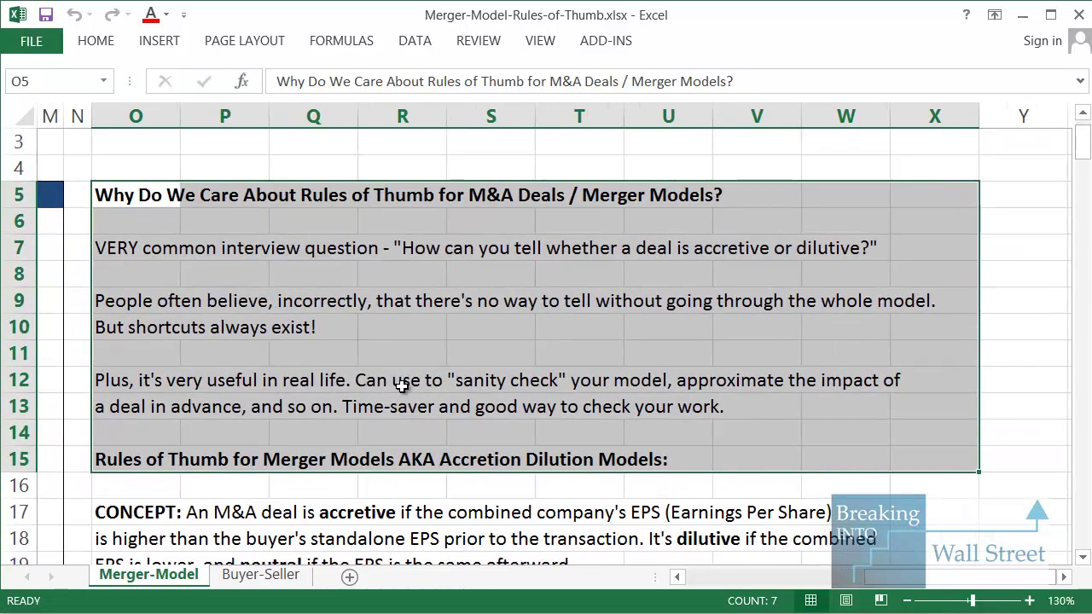
Step: Highlight the CONCEPT note defining accretive, dilutive and neutral deals in O17:W19
scroll(401, 386, "down", 2)
left_click_drag(121, 341, 873, 413)
scroll(331, 316, "down", 1)
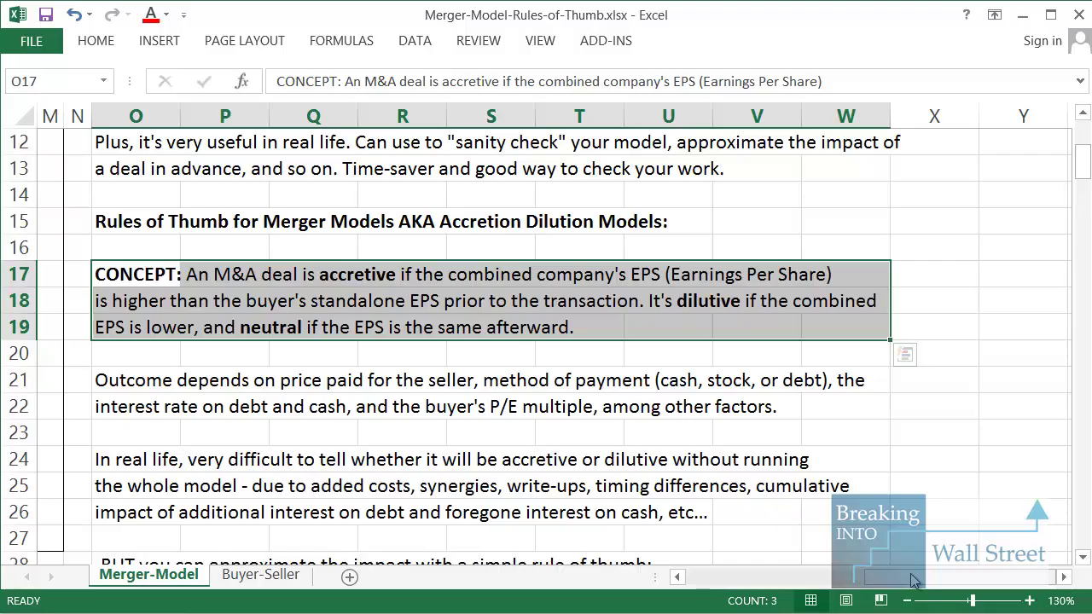
Step: Find the EPS results below Net Income and highlight the Buyer Standalone EPS row 77
left_click_drag(911, 579, 756, 527)
scroll(756, 526, "down", 2, "ctrl")
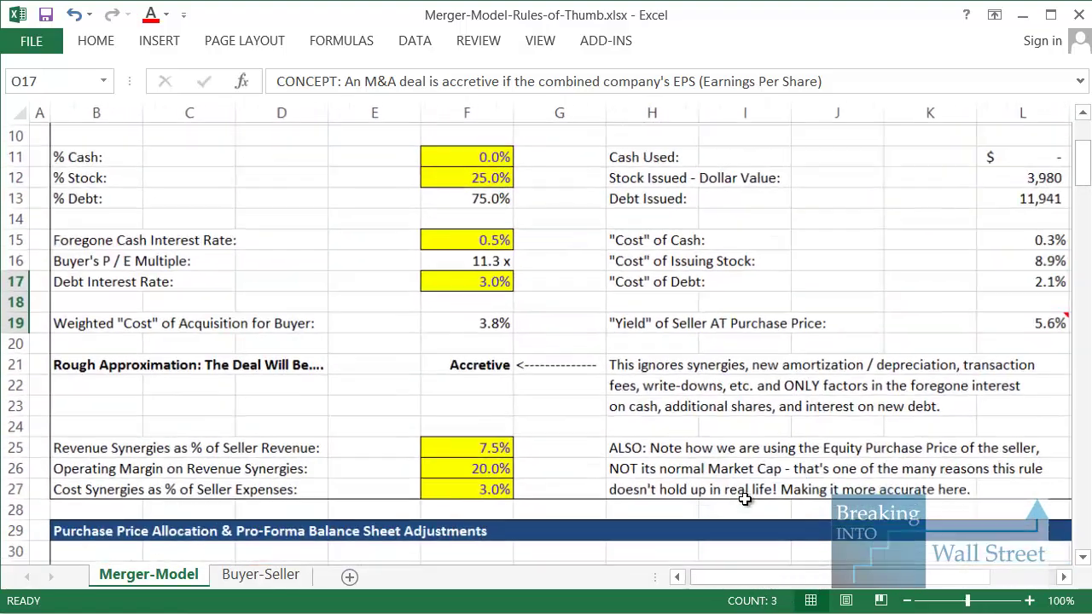
scroll(754, 484, "down", 12)
scroll(756, 482, "down", 6)
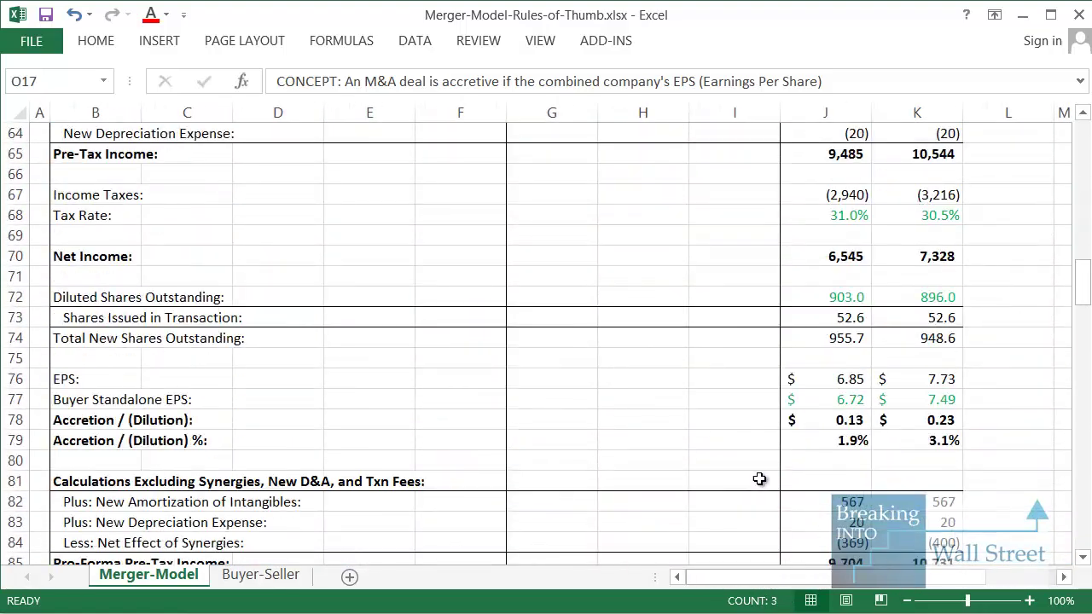
scroll(760, 478, "down", 2)
left_click(828, 317)
left_click(489, 321)
left_click(515, 280)
key("shift+space")
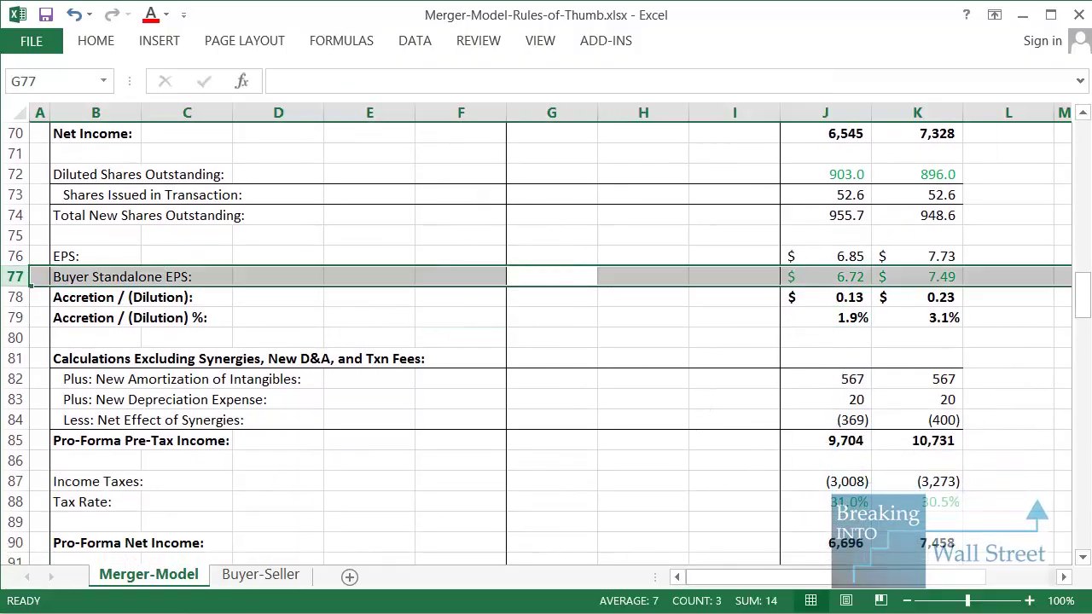
Step: Group columns G to I and collapse the group
key("Left")
key("Down")
key("Right")
key("ctrl+space")
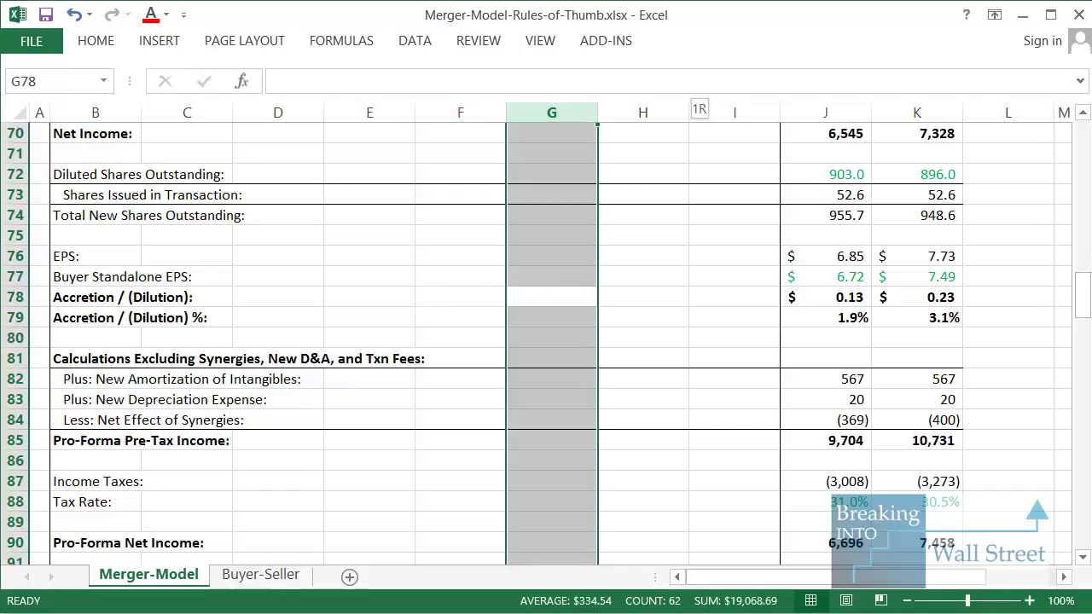
key("shift+Right")
key("shift+Right")
key("alt+d")
key("g")
key("g")
left_click(826, 114)
Step: Examine the EPS and Accretion / (Dilution) rows 76 to 79 at a larger zoom
scroll(494, 341, "up", 20)
scroll(495, 341, "down", 20)
left_click(450, 331)
scroll(451, 333, "up", 4)
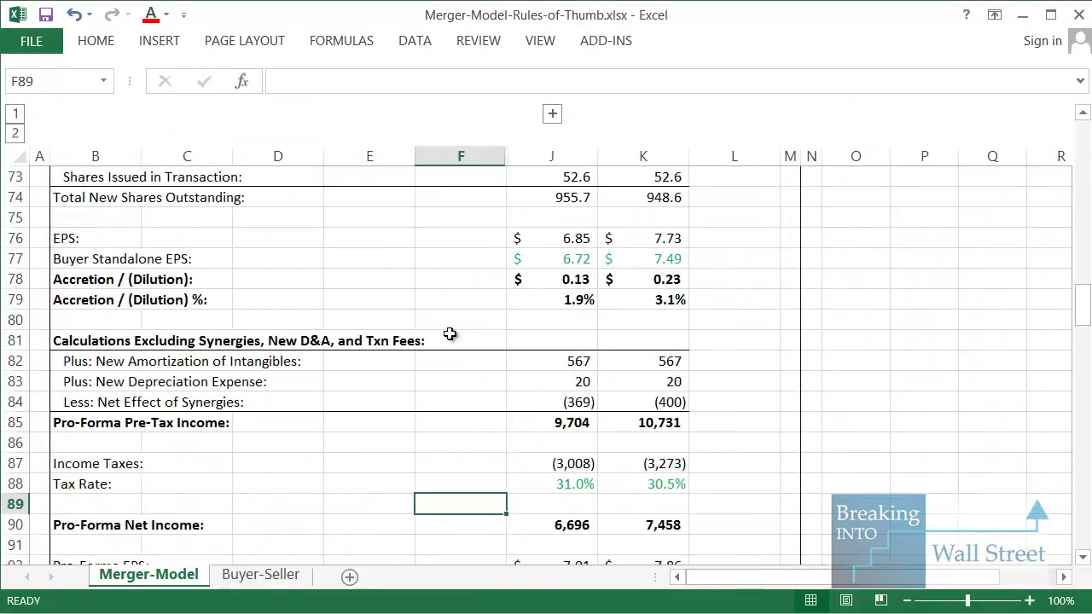
left_click(442, 337)
scroll(444, 341, "up", 3)
key("Down")
key("Down")
key("Right")
key("shift+Down")
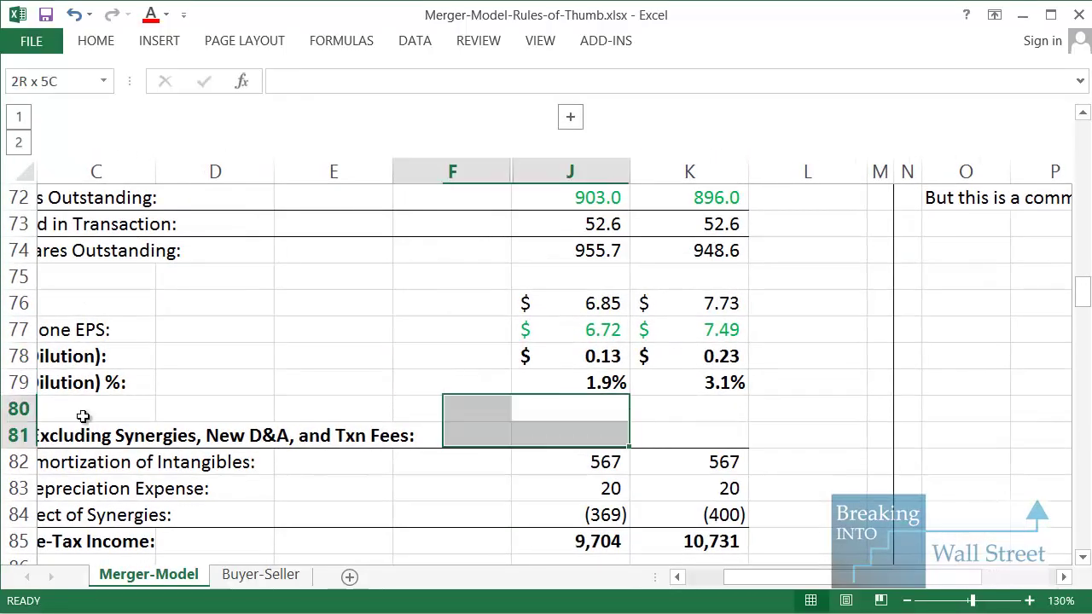
key("ctrl+shift+Left")
key("Up")
key("Up")
key("Up")
key("Left")
key("Left")
key("Left")
key("Left")
key("Left")
key("Up")
key("shift+Down")
Step: Highlight the combined company's EPS row and the Buyer Standalone EPS row through column K, ending with the selection cleared
left_click_drag(416, 337, 852, 305)
left_click_drag(114, 334, 832, 331)
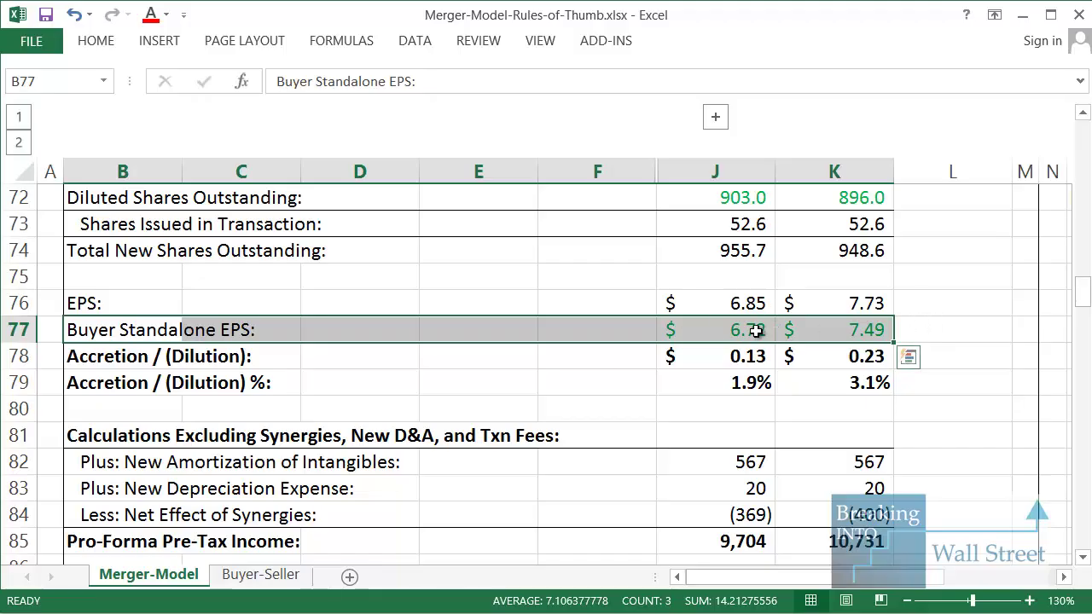
left_click(640, 408)
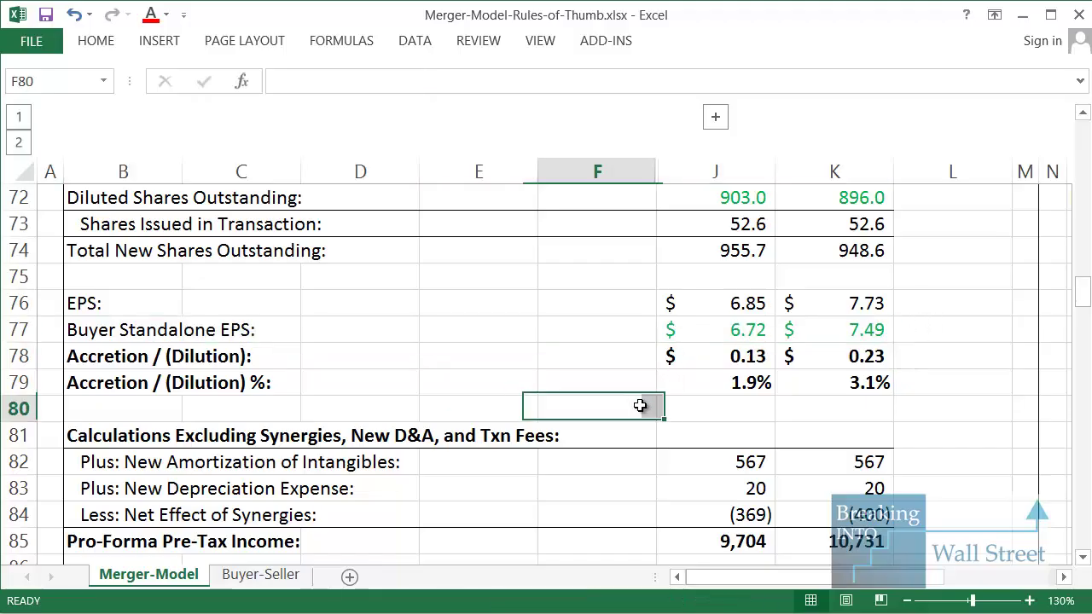
Step: Mark rows 76 to 79 and the combined EPS row with temporary on-screen boxes, leaving the sheet clear again
mouse_move(53, 280)
left_mouse_down()
mouse_move(732, 391)
mouse_move(876, 351)
mouse_move(908, 357)
mouse_move(897, 411)
left_mouse_up()
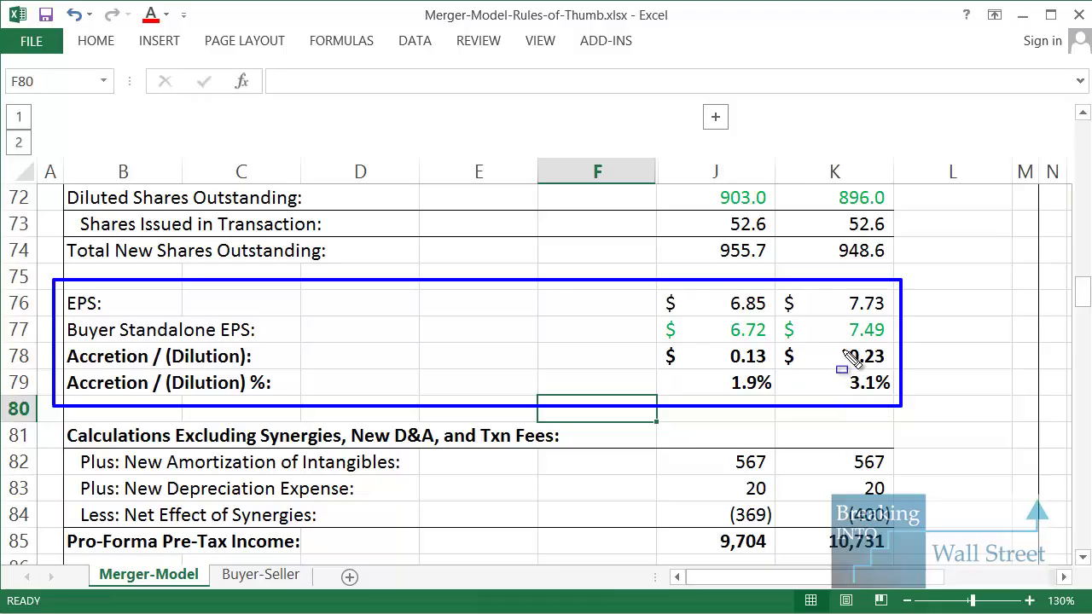
left_click_drag(65, 285, 894, 315)
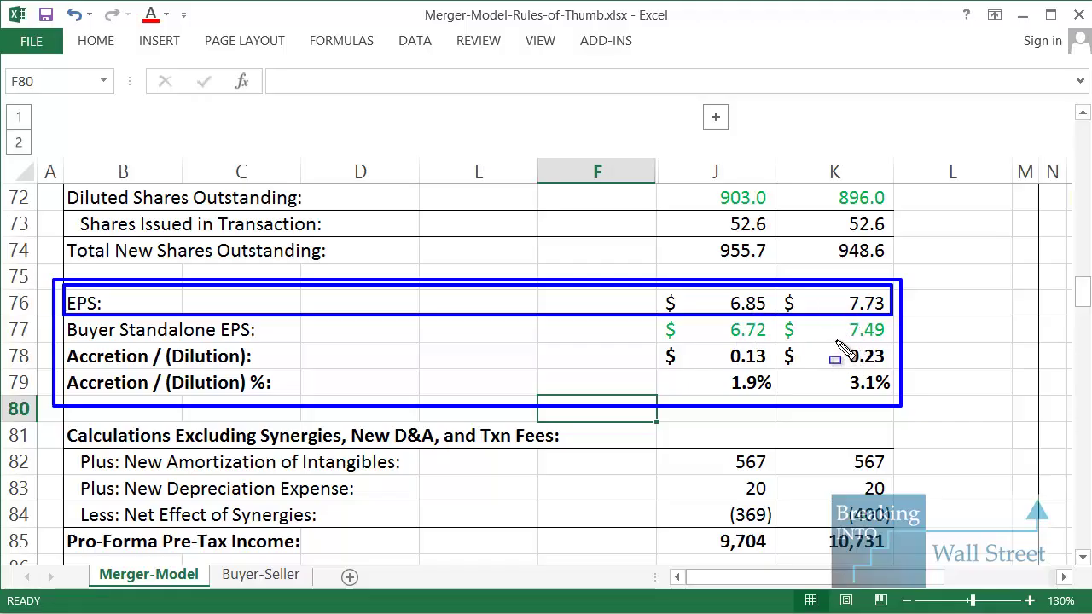
key("Escape")
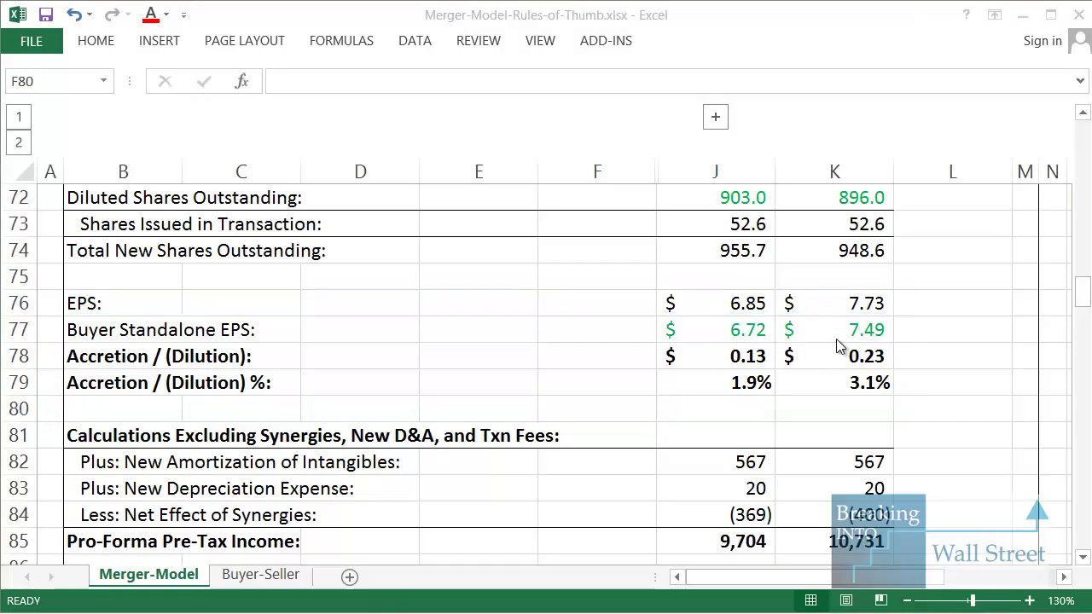
Step: Expand the grouped columns G to I and highlight the EPS and Accretion / (Dilution) block B76:K79
left_click(715, 120)
left_click(698, 310)
scroll(703, 312, "down", 1)
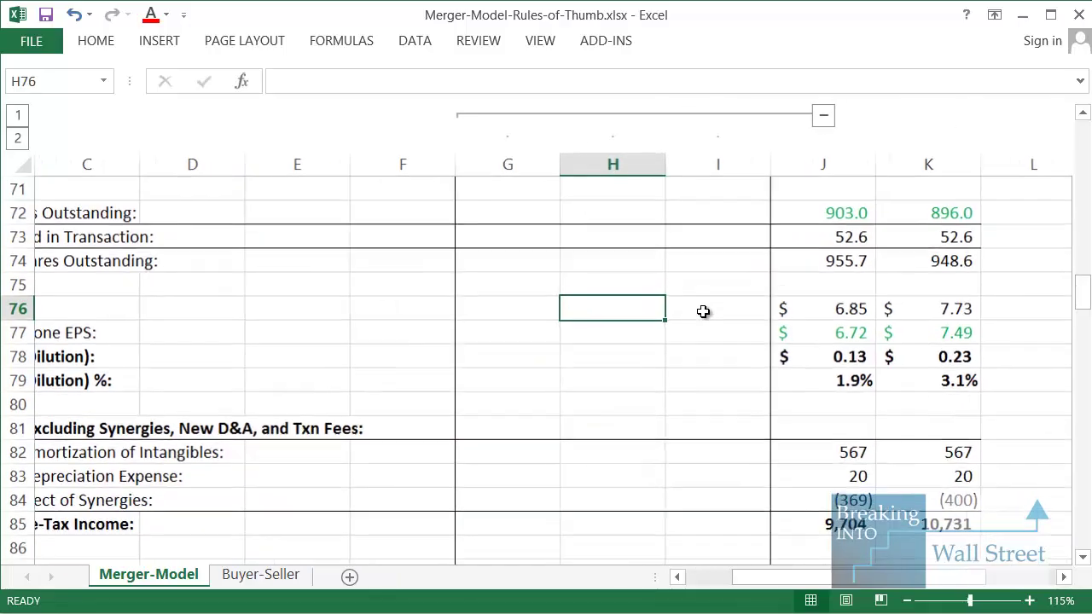
scroll(703, 311, "down", 1)
left_click_drag(919, 297, 93, 359)
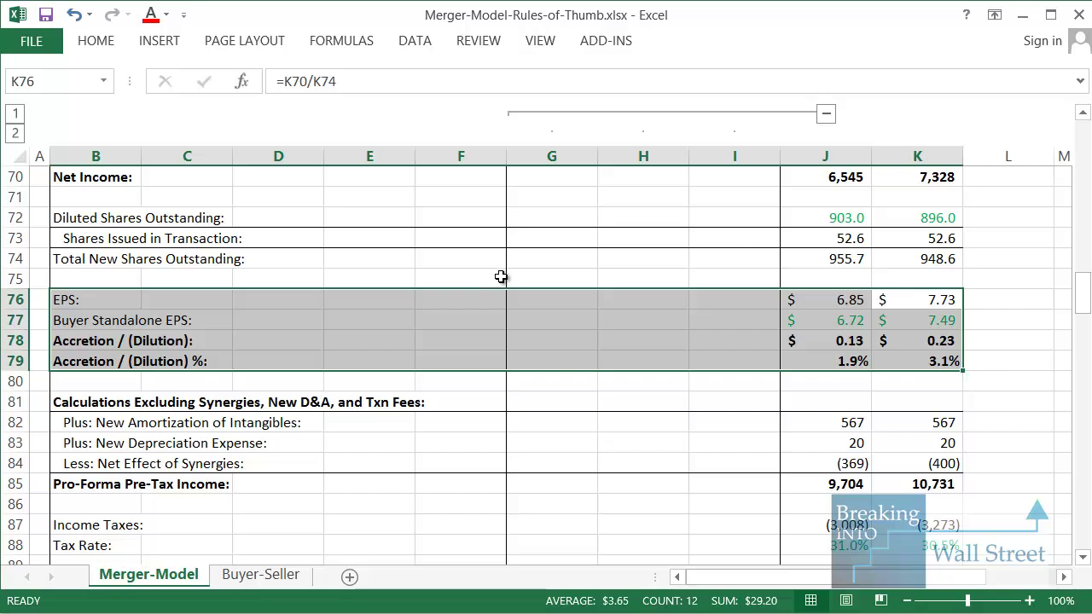
left_click(544, 251)
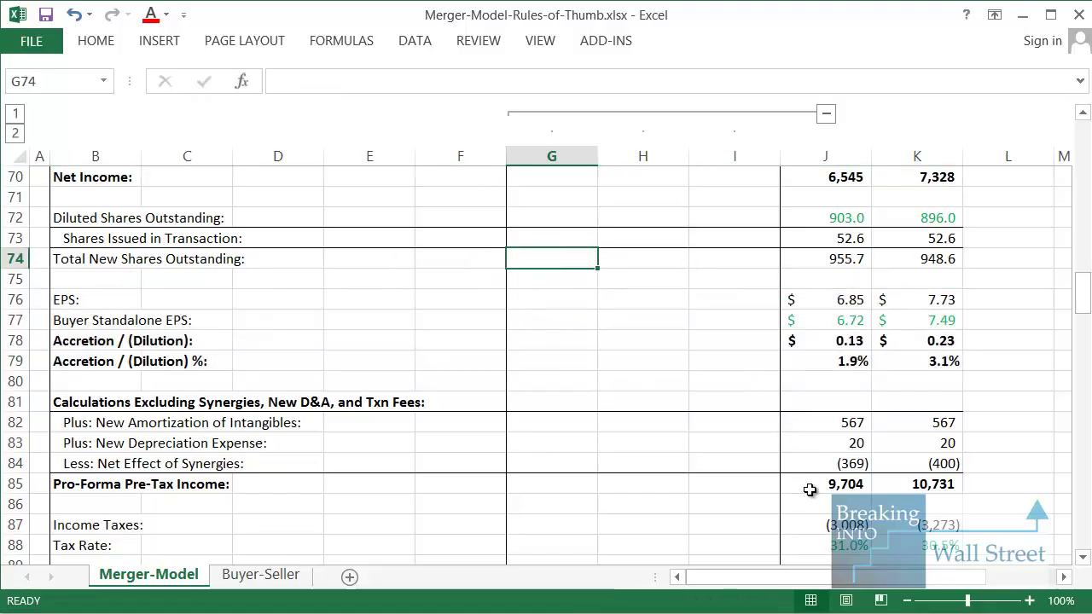
Step: Return to the rules-of-thumb notes and highlight the common interview question in O7:X7
left_click_drag(829, 576, 901, 577)
scroll(990, 512, "up", 20)
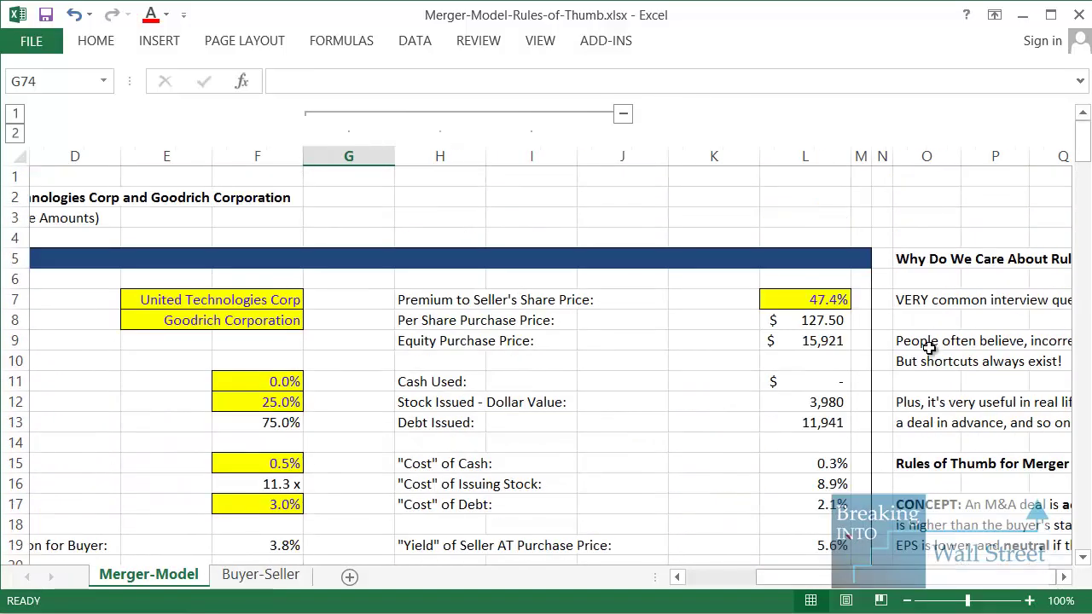
left_click_drag(931, 411, 964, 443)
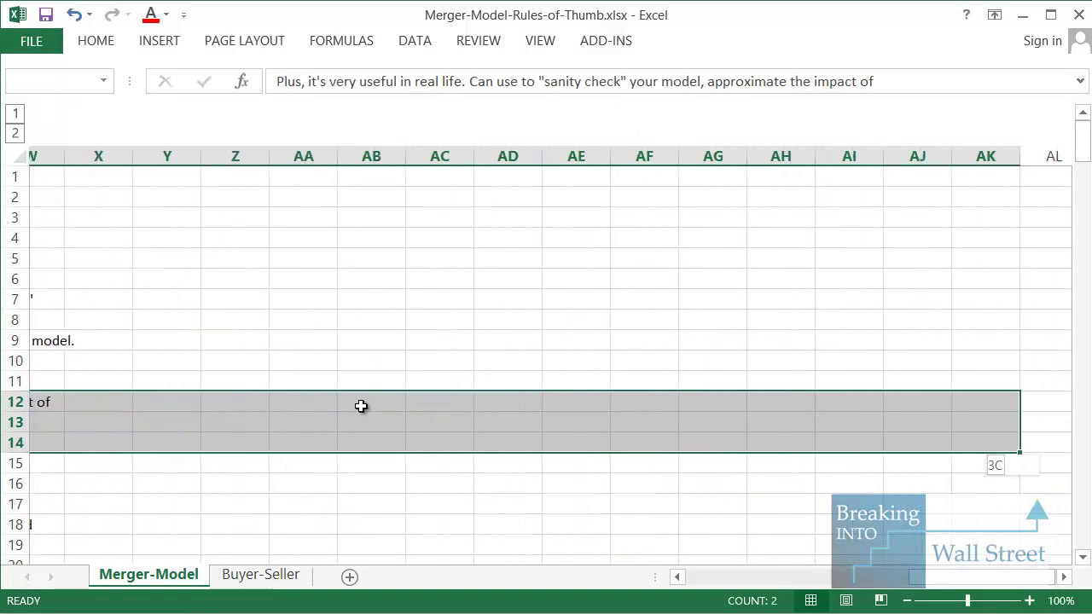
left_click(353, 404)
left_click_drag(939, 579, 819, 603)
left_click(354, 420)
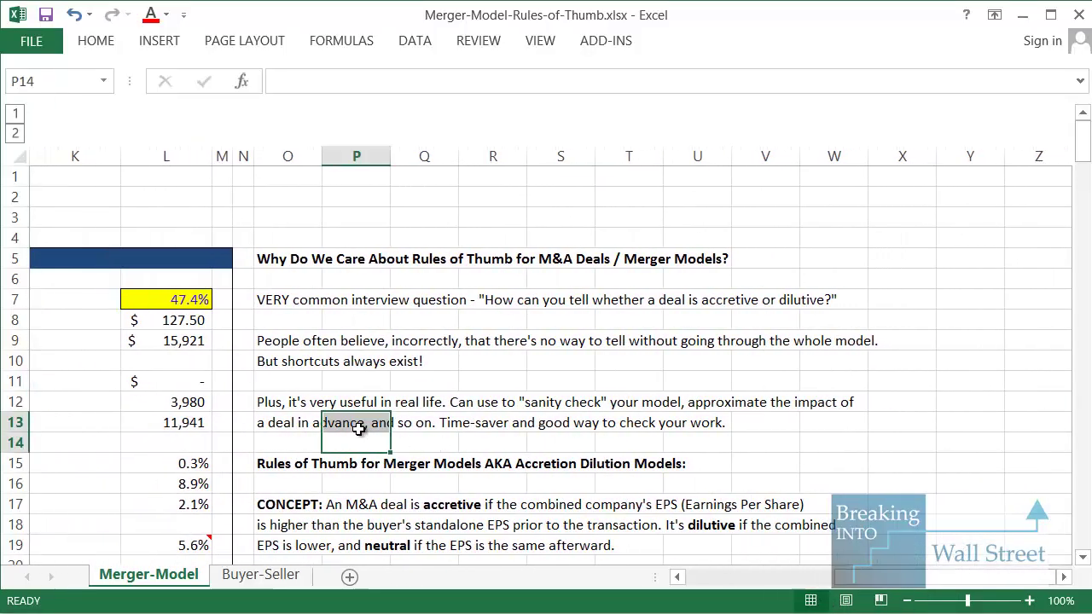
left_click(331, 382)
left_click_drag(274, 294, 934, 298)
scroll(911, 354, "up", 1)
scroll(911, 354, "up", 1)
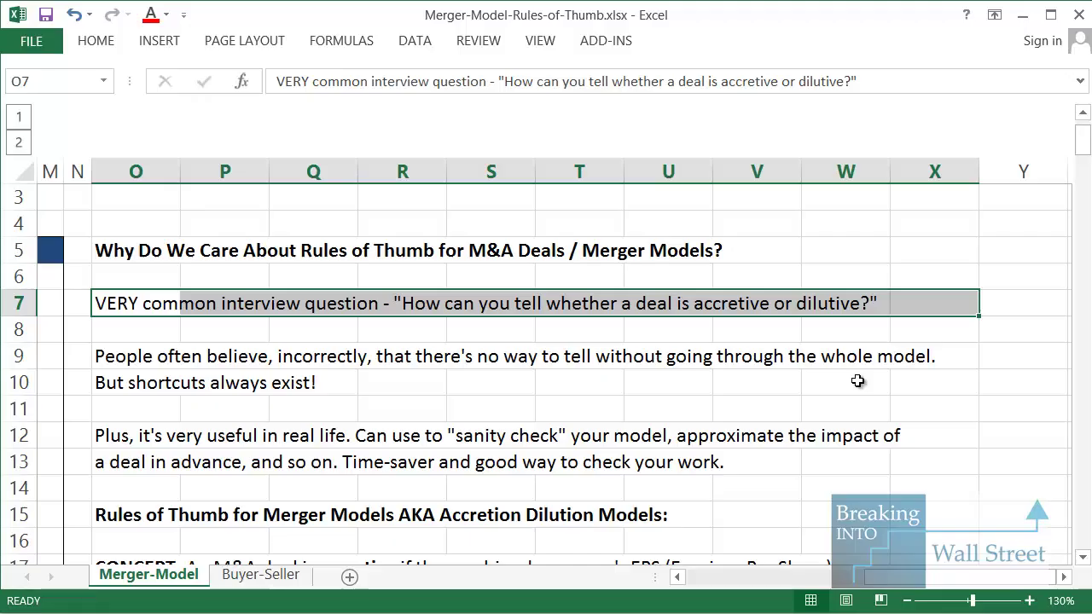
Step: Highlight the note about shortcuts in O9:X10 and the "sanity check" paragraph in O12:X14
left_click_drag(128, 350, 961, 386)
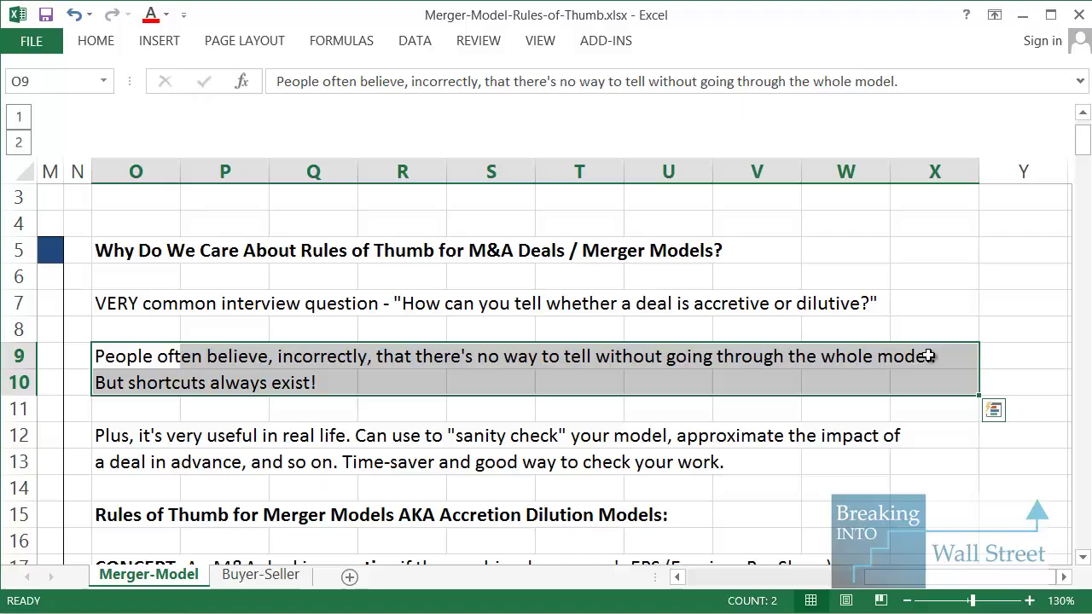
scroll(674, 347, "down", 2)
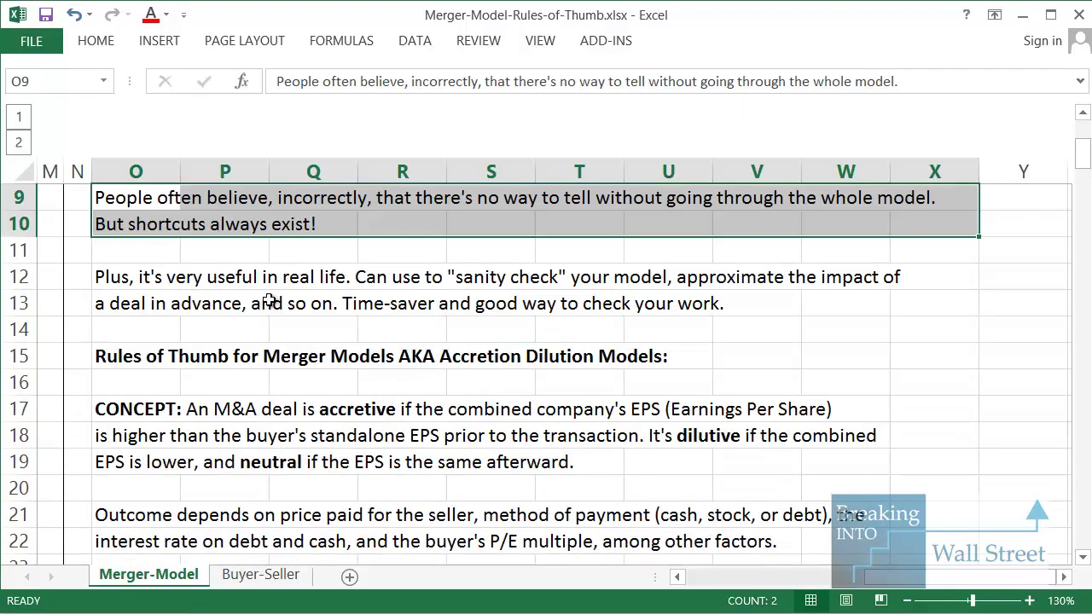
left_click_drag(133, 273, 942, 336)
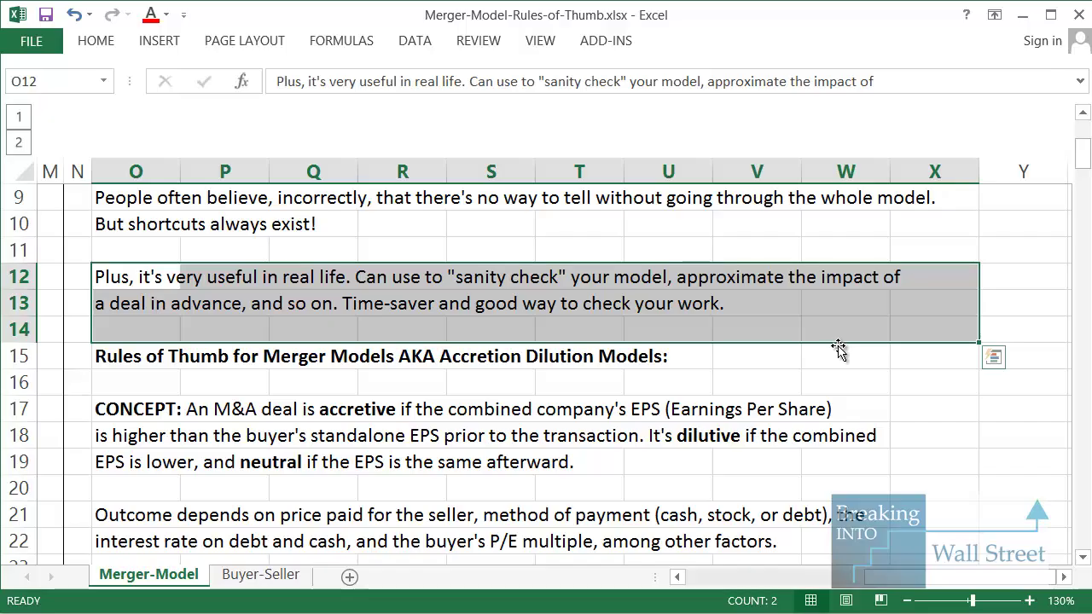
Step: Examine the accretion and dilution notes down to the rule of thumb and highlight its first point in row 30
left_click(321, 382)
scroll(323, 386, "down", 2)
left_click(290, 354)
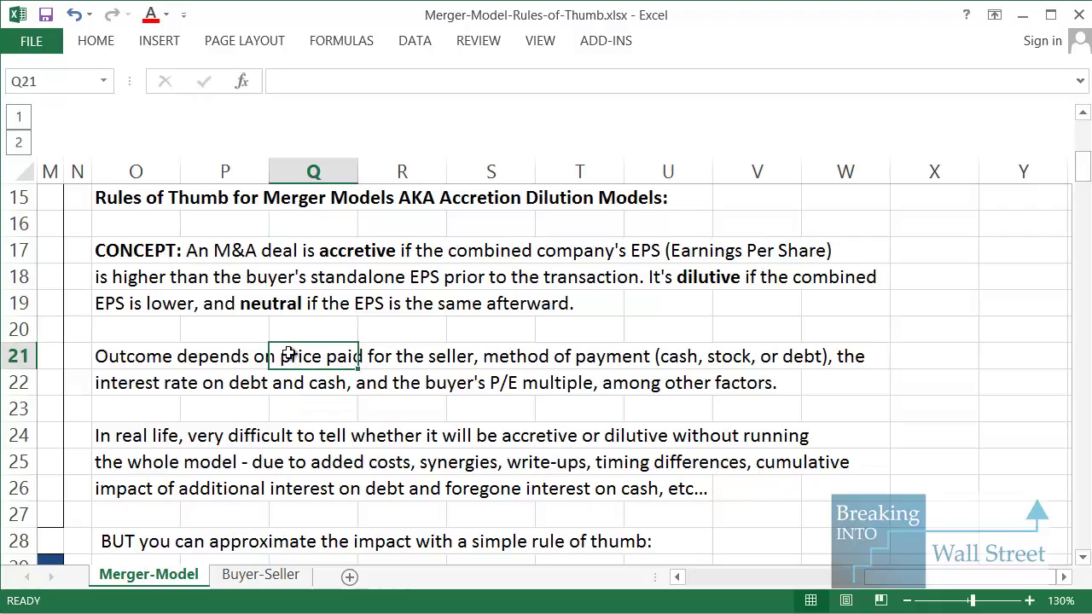
scroll(290, 354, "down", 1)
left_click(225, 356)
scroll(204, 324, "down", 3)
left_click(183, 311)
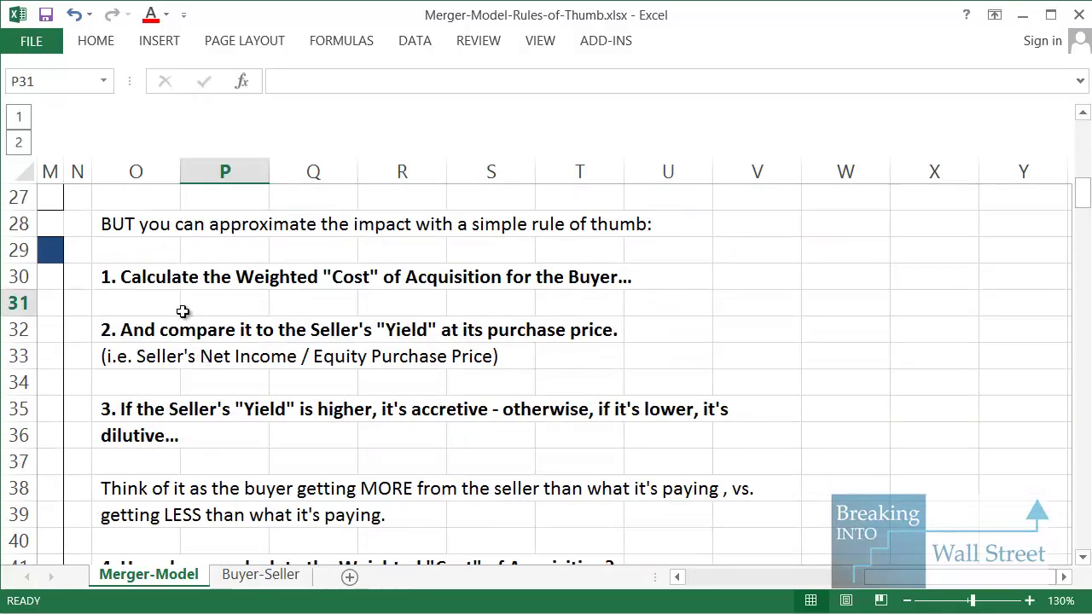
left_click(130, 276)
key("shift+space")
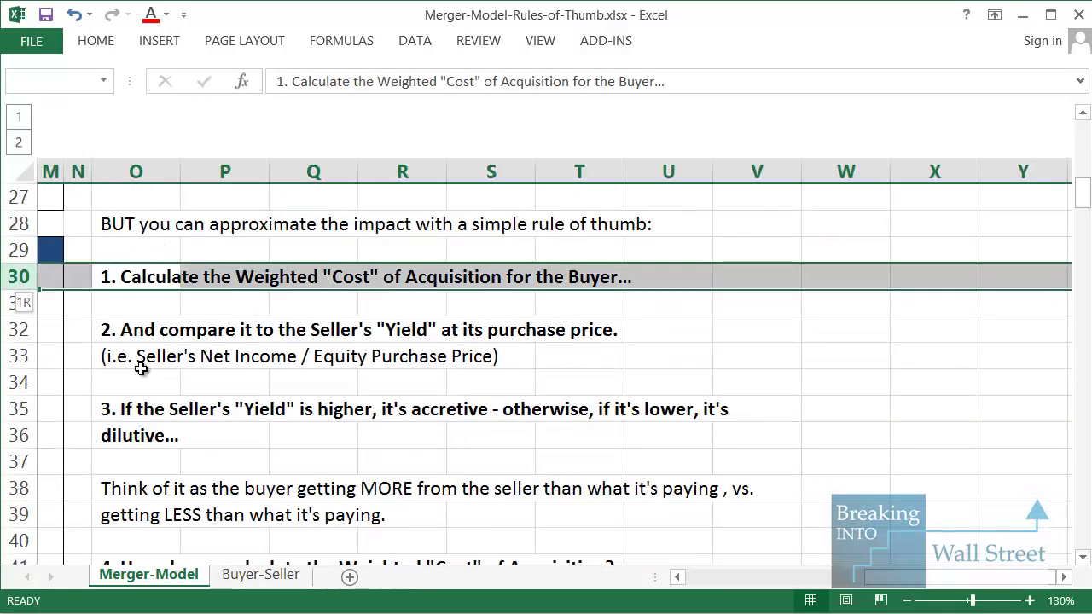
key("Down")
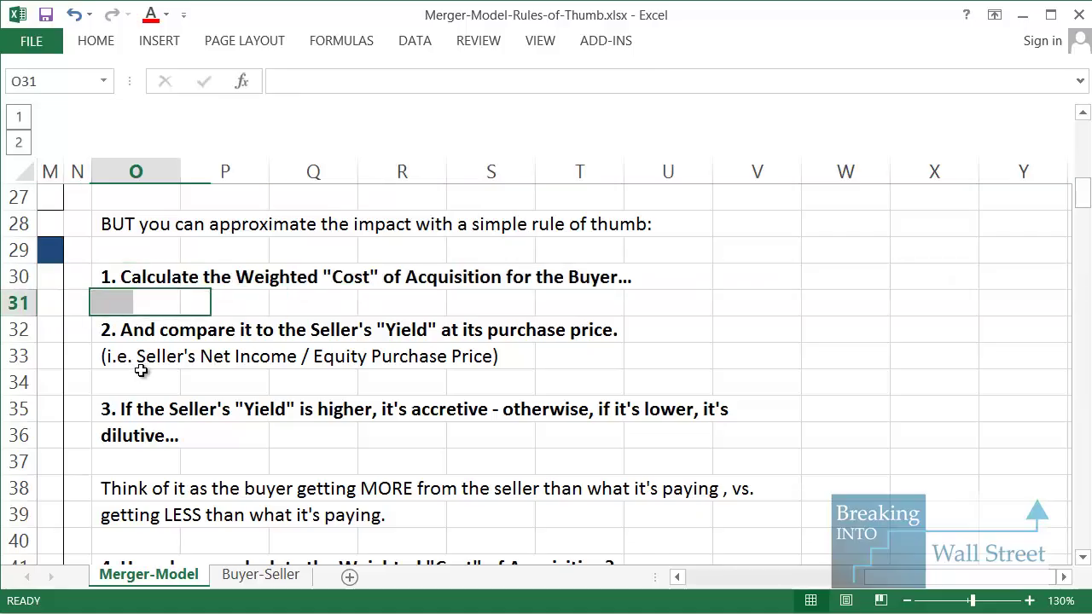
Step: Highlight the rule of thumb's second point in rows 32–33 and its third point in rows 35–36
key("Down")
key("shift+space")
key("shift+Down")
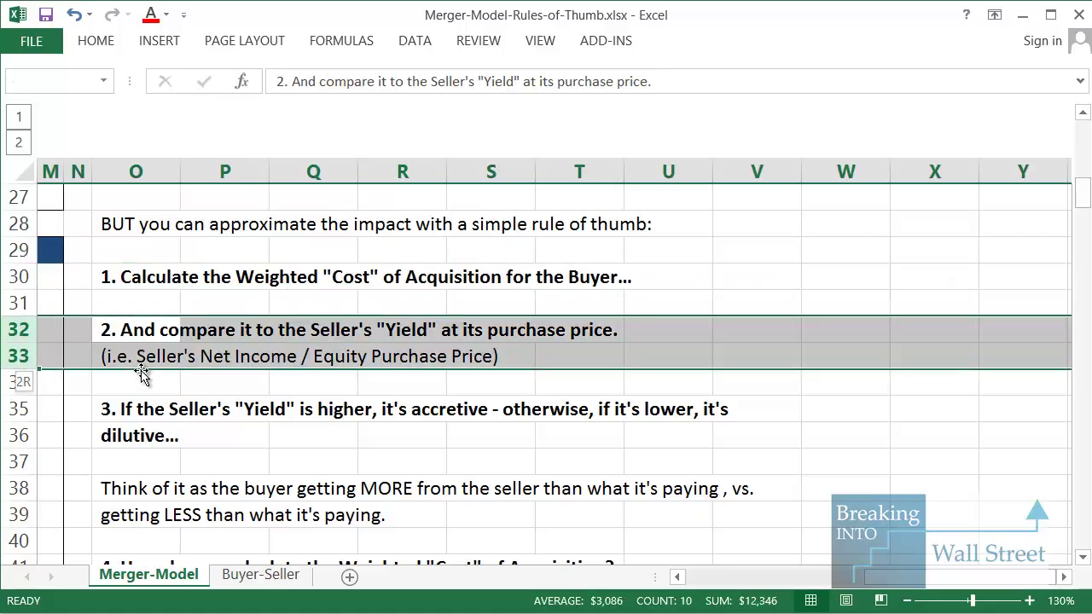
key("Down")
key("Down")
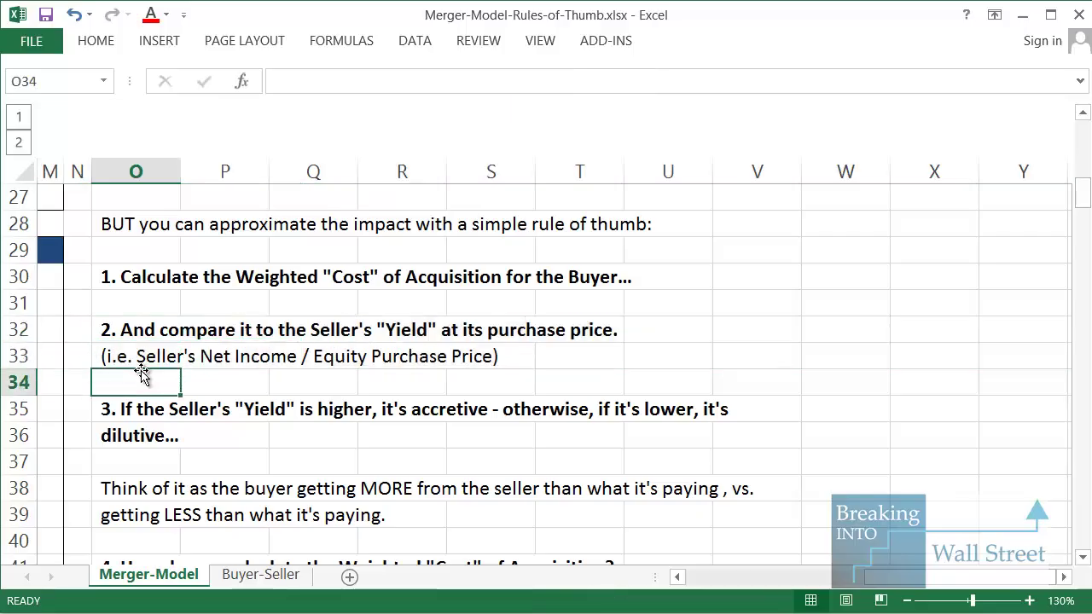
key("Down")
key("shift+space")
key("shift+Down")
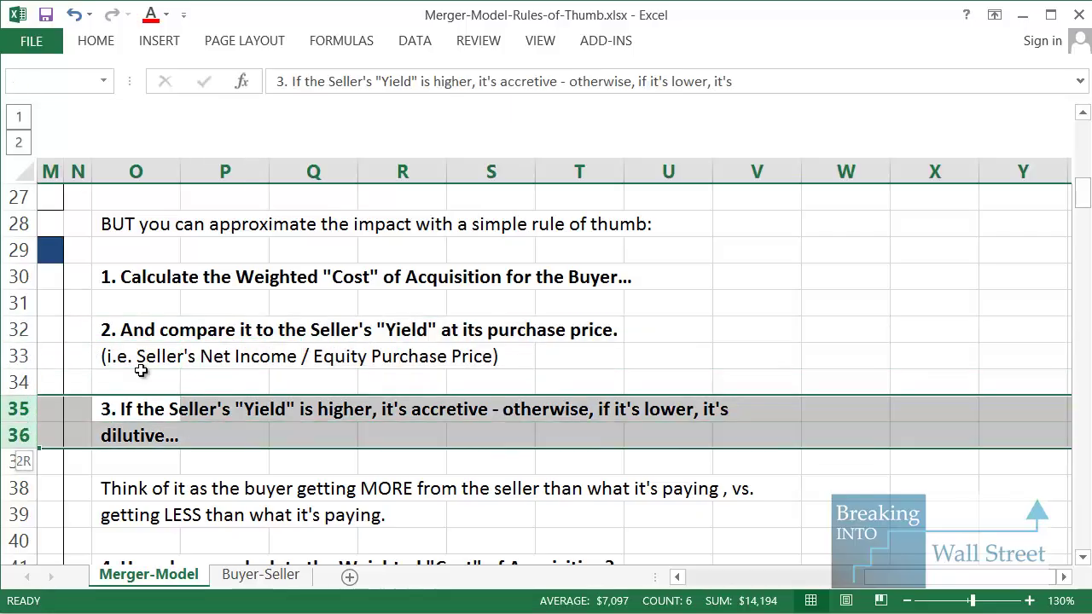
Step: Highlight the weighted "Cost" point in row 30 and the seller's "Yield" point in rows 32–33 again, ending on row 30
key("Up")
key("Up")
key("Up")
key("Up")
key("Up")
key("Up")
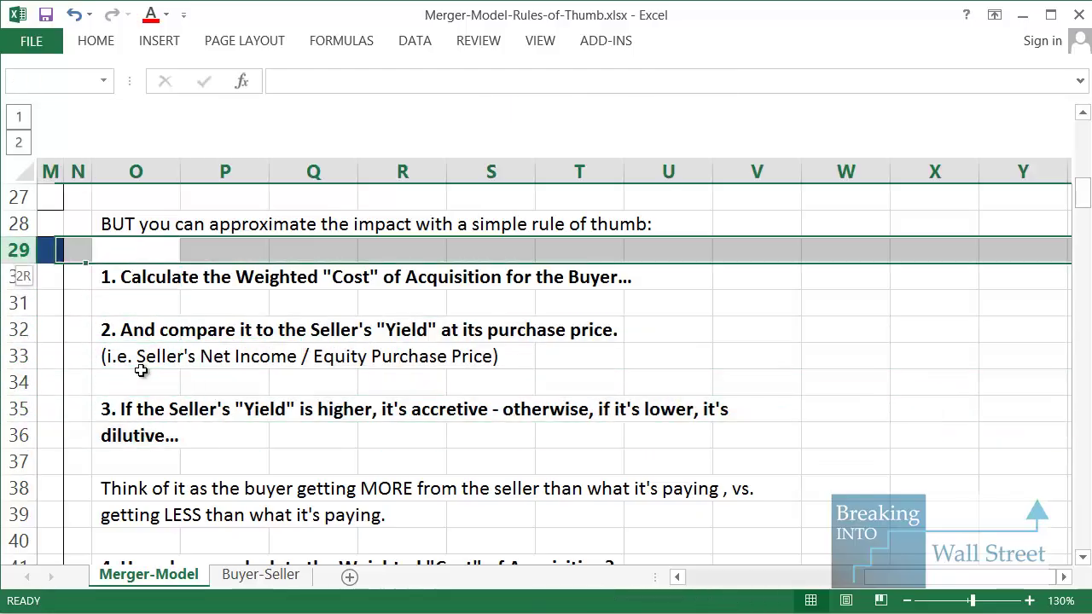
key("Down")
key("shift+space")
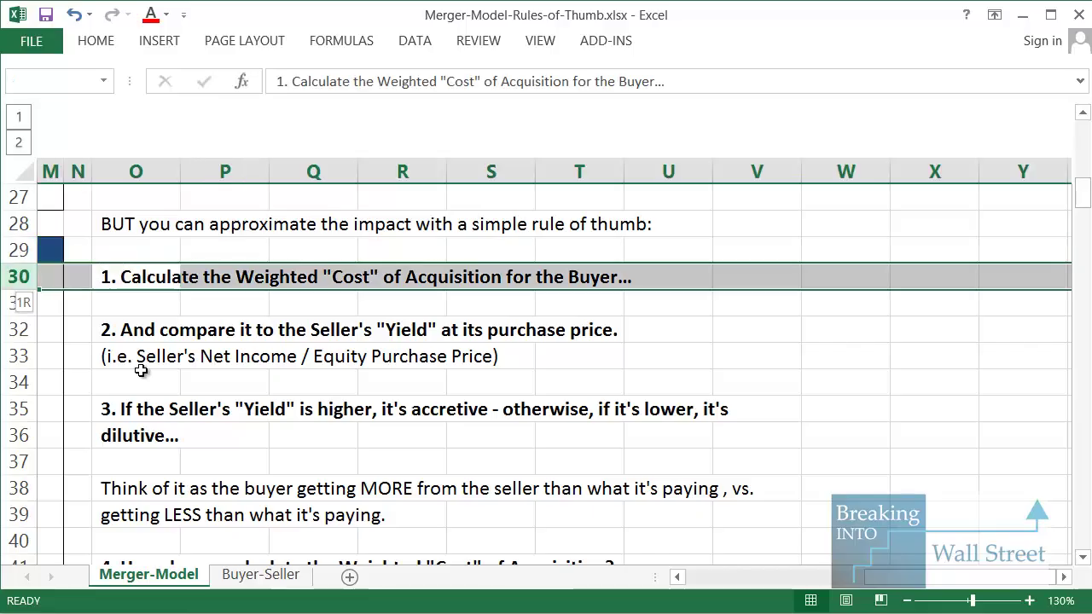
key("Down")
key("Down")
key("shift+space")
key("shift+Down")
key("Up")
key("Up")
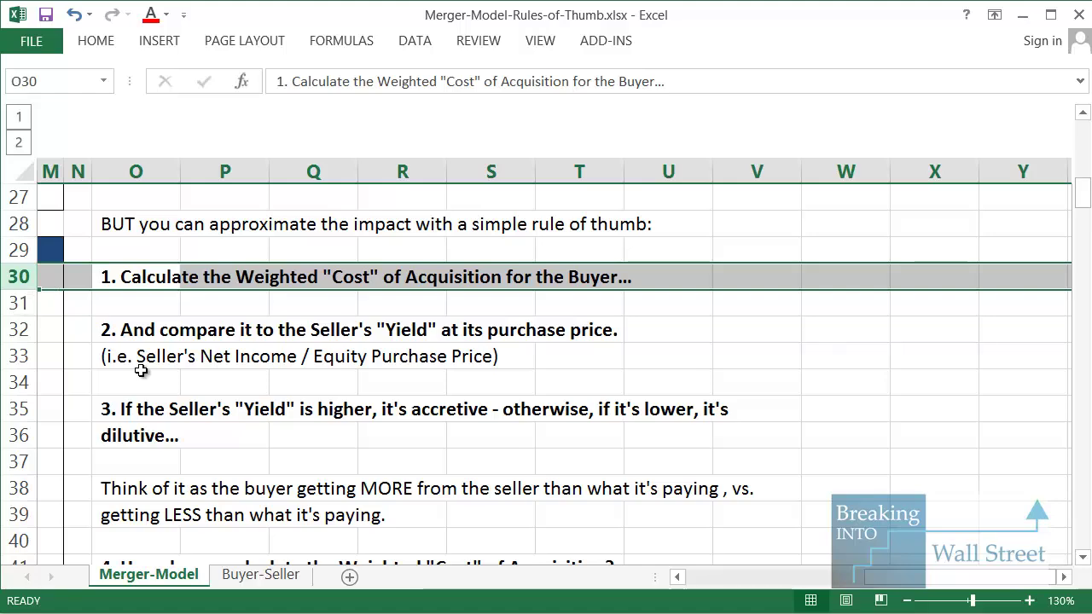
Step: Return to the deal assumptions and highlight the buyer's weighted "Cost" in B19:F19, followed by the seller's "Yield" in H19:L19
left_click(689, 585)
scroll(512, 384, "up", 7)
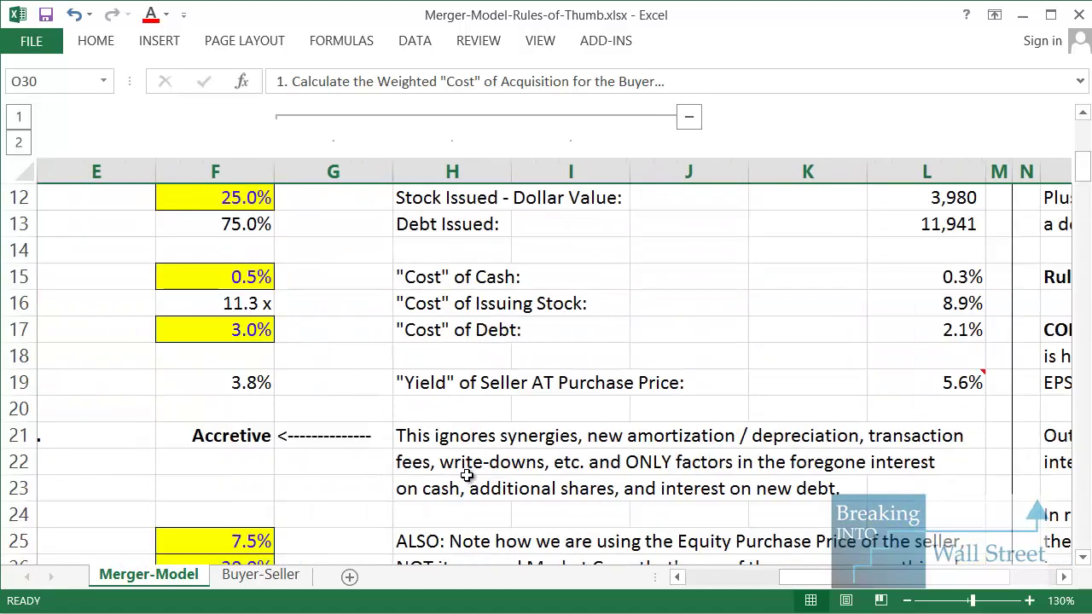
left_click(452, 461)
scroll(341, 487, "down", 2)
left_click_drag(292, 469, 44, 506)
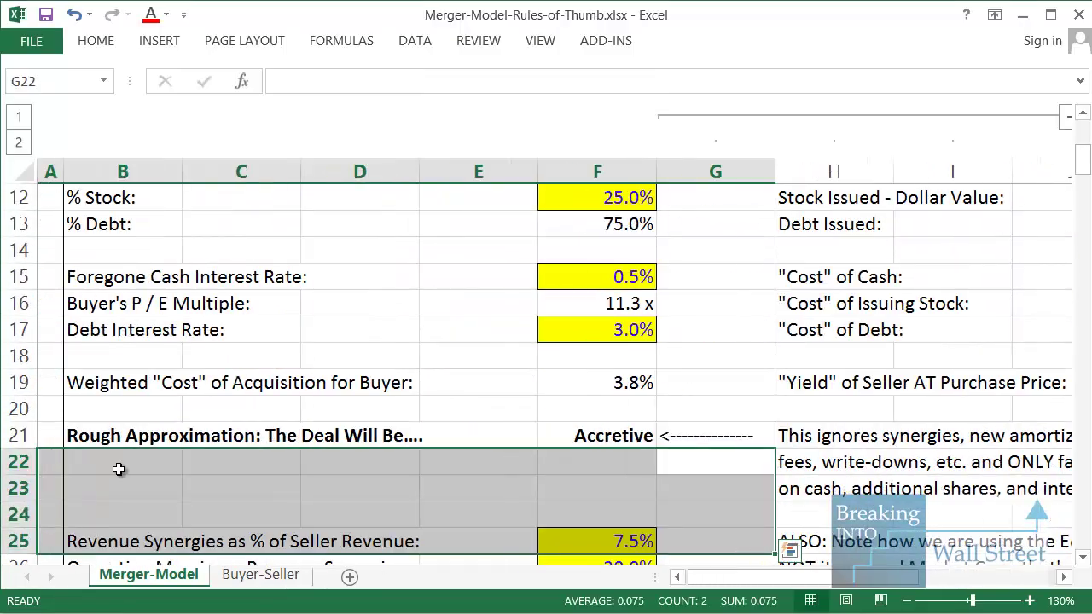
left_click(246, 411)
scroll(245, 416, "down", 1)
scroll(246, 416, "down", 1)
left_click_drag(85, 361, 465, 360)
left_click_drag(633, 361, 977, 362)
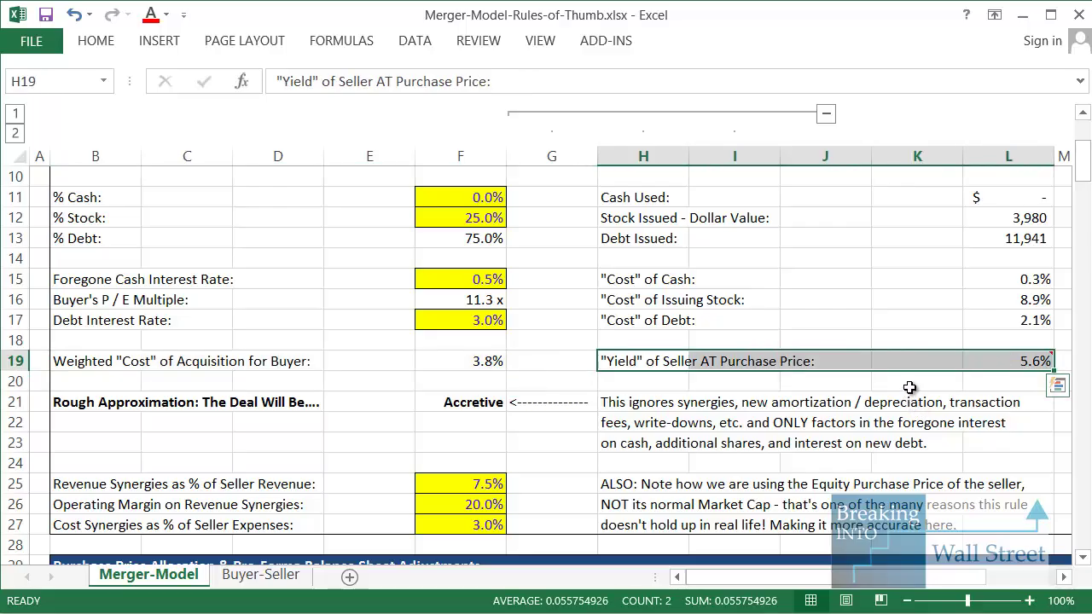
left_click_drag(104, 367, 475, 363)
left_click_drag(625, 365, 1049, 361)
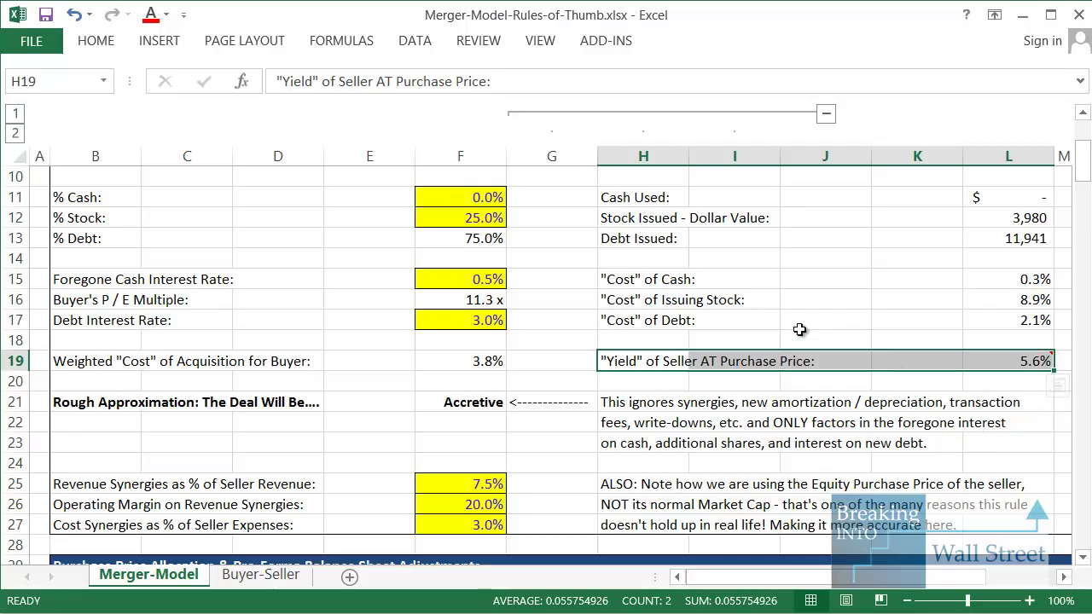
Step: Set the debt interest rate in F17 to 11%
left_click(561, 376)
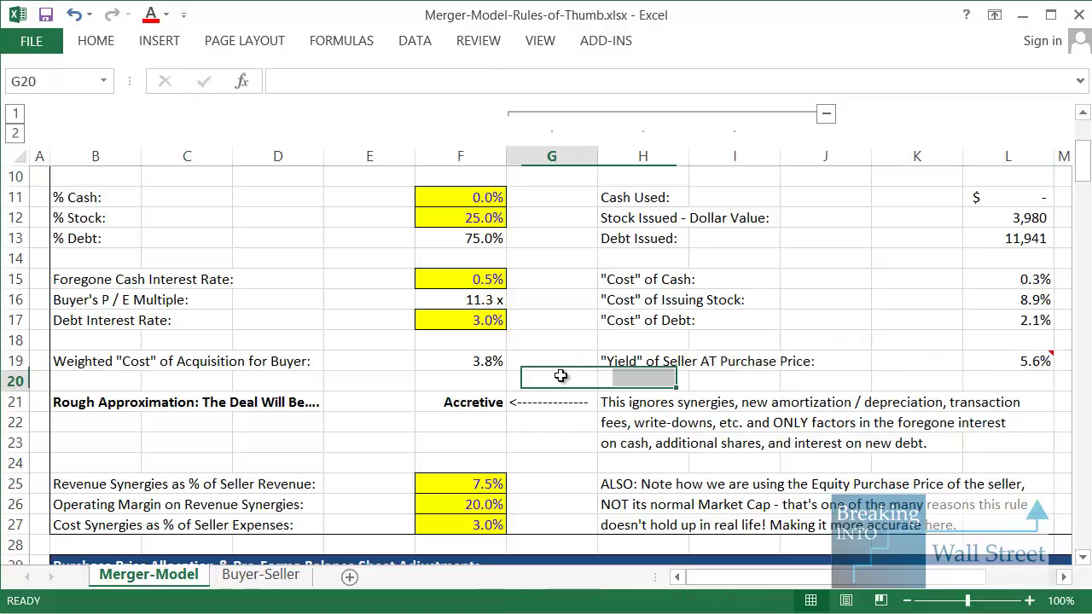
left_click(494, 317)
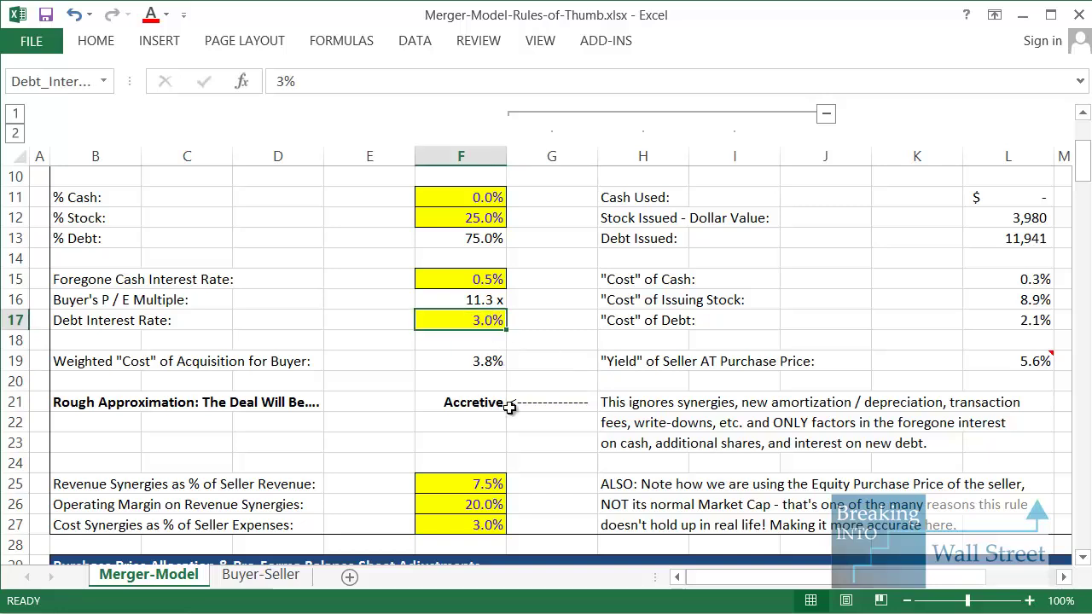
type("11")
key("ctrl+Return")
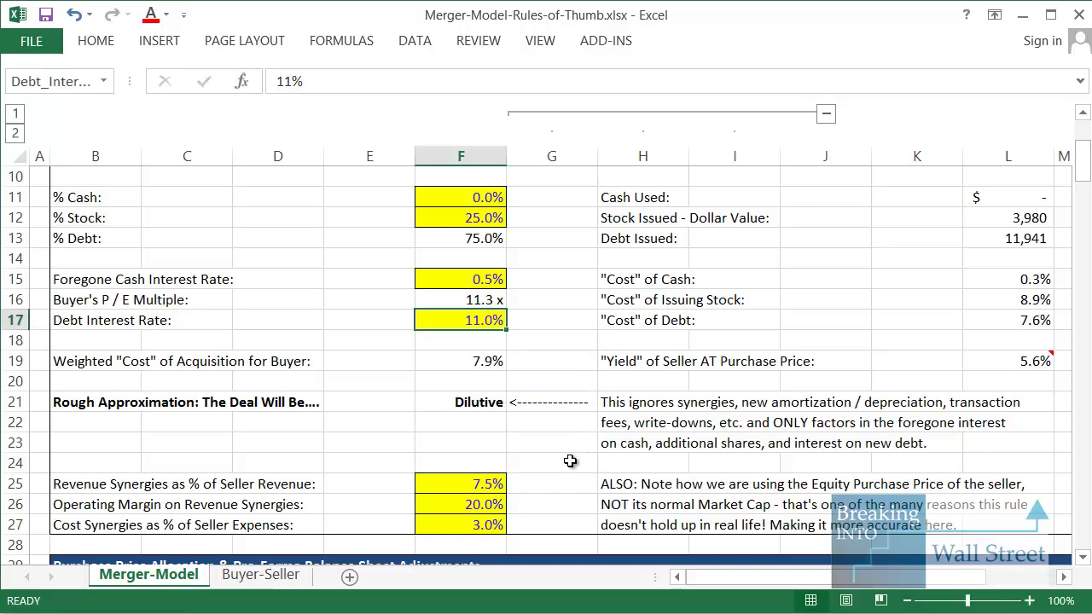
Step: Highlight the cost and yield comparison in B19:L19 and the rough approximation result in B21:F21
left_click_drag(80, 353, 992, 361)
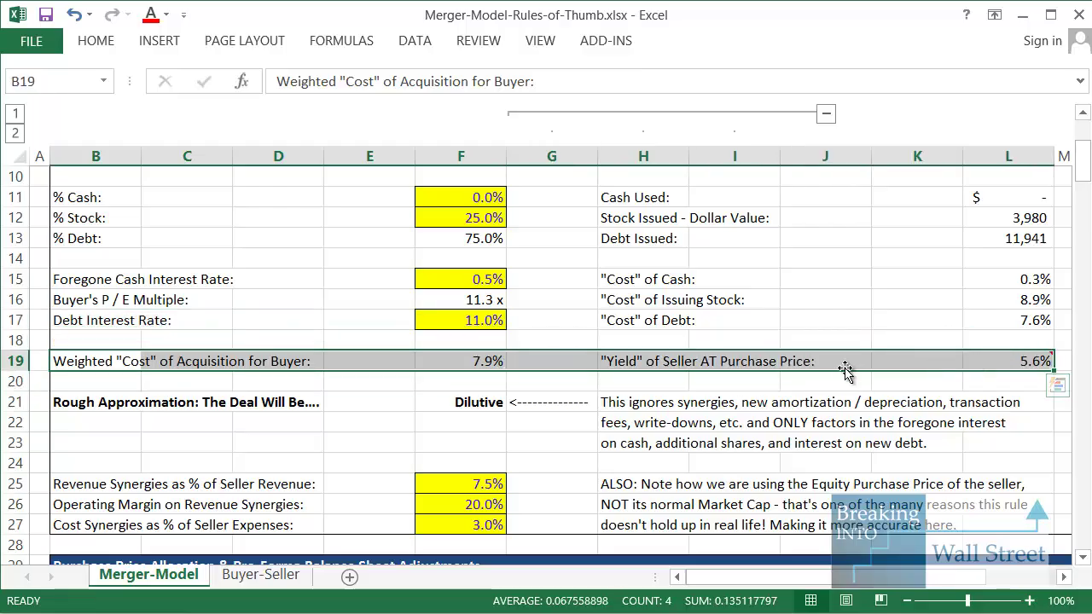
left_click(465, 401)
left_click_drag(465, 401, 85, 401)
Step: Highlight the debt interest rate in B17:F17, undo its last change and select the approximation result in F21
left_click_drag(495, 318, 64, 320)
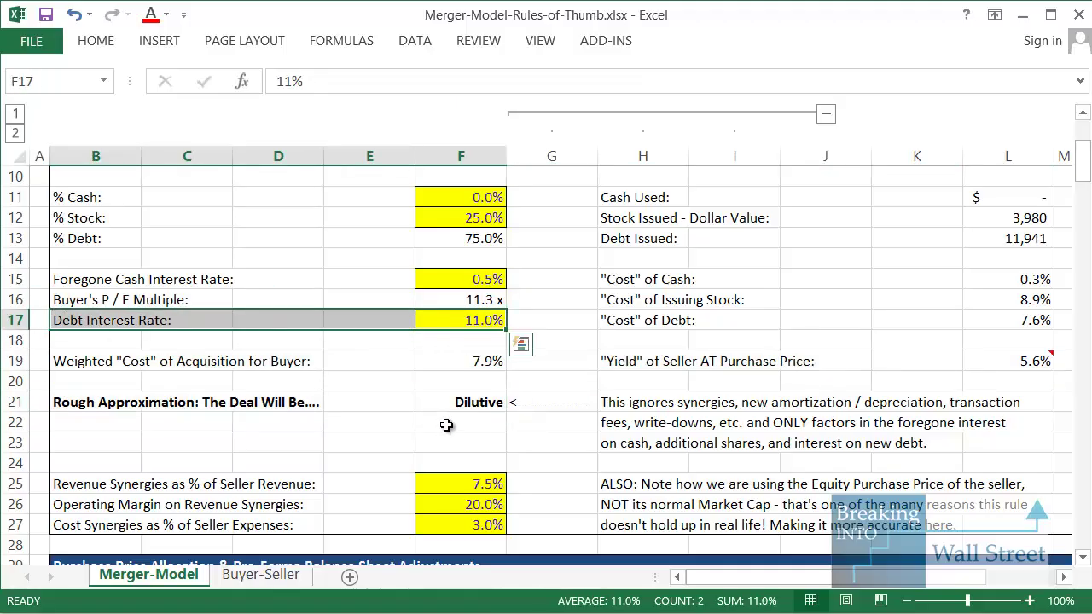
key("ctrl+z")
left_click(465, 396)
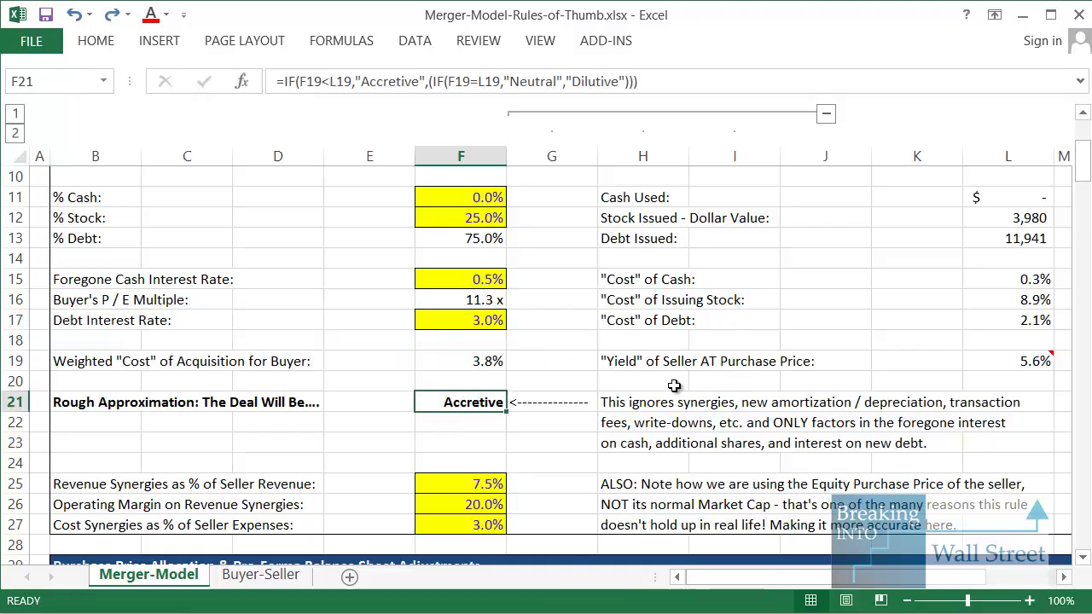
Step: Highlight the seller's "Yield" at purchase price in row 19 and open the formula in L19 for inspection
left_click(645, 357)
key("shift+Right")
key("shift+Right")
key("shift+Right")
key("shift+Right")
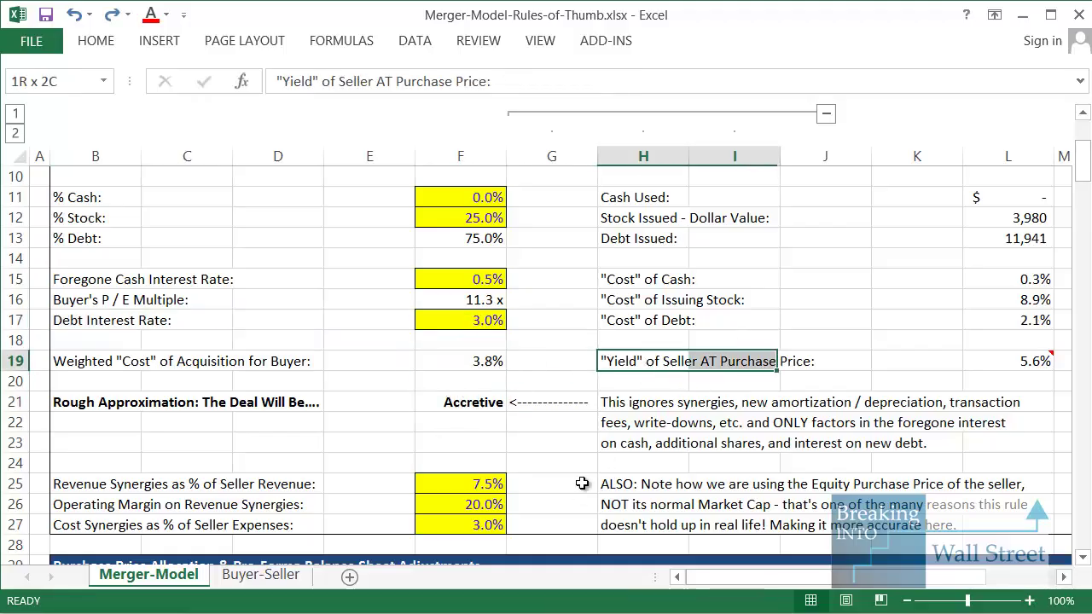
key("Right")
key("Right")
key("Right")
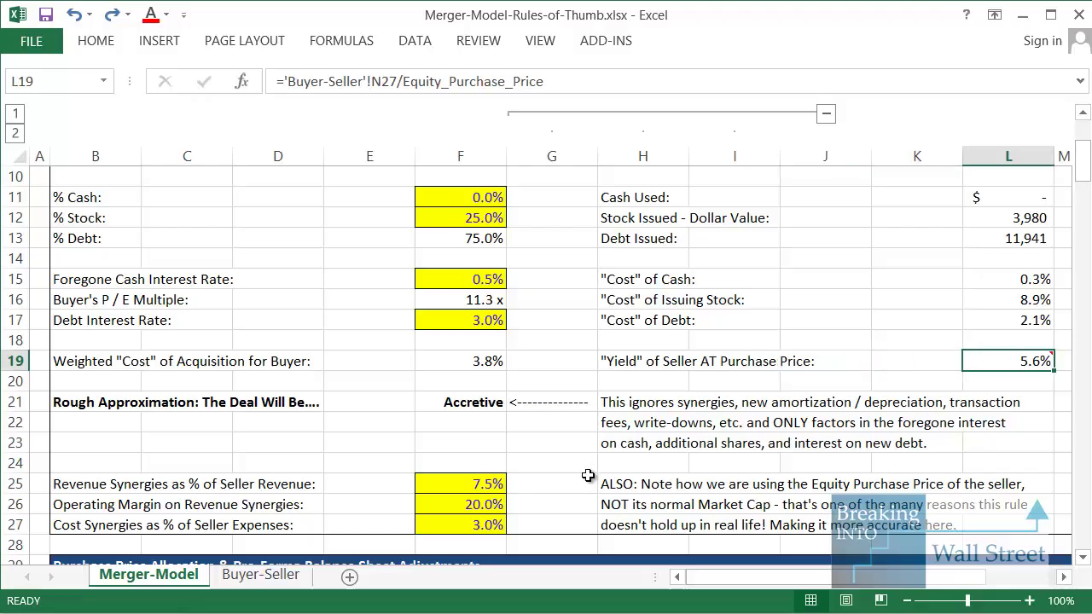
key("F2")
Step: Box both parts of the L19 formula and the Equity Purchase Price in row 9, and close the formula
scroll(719, 354, "right", 3)
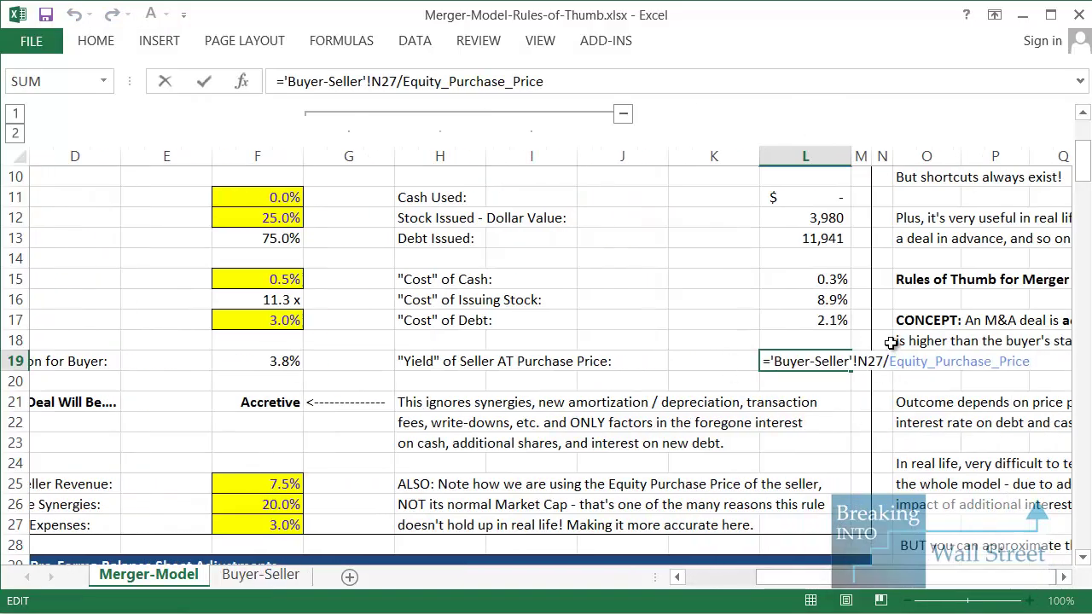
left_click_drag(894, 340, 904, 392)
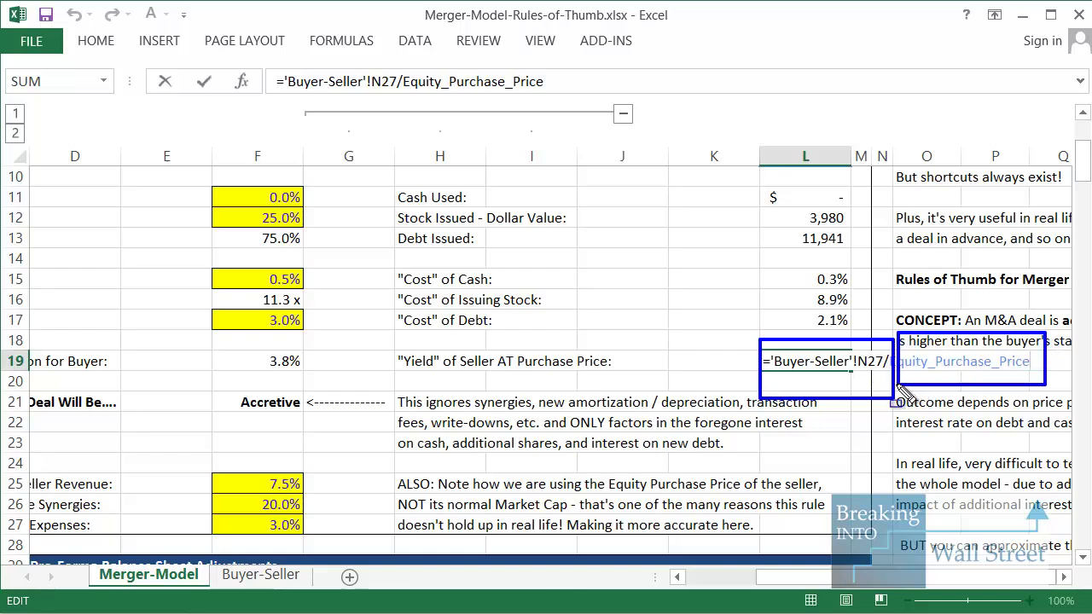
key("Escape")
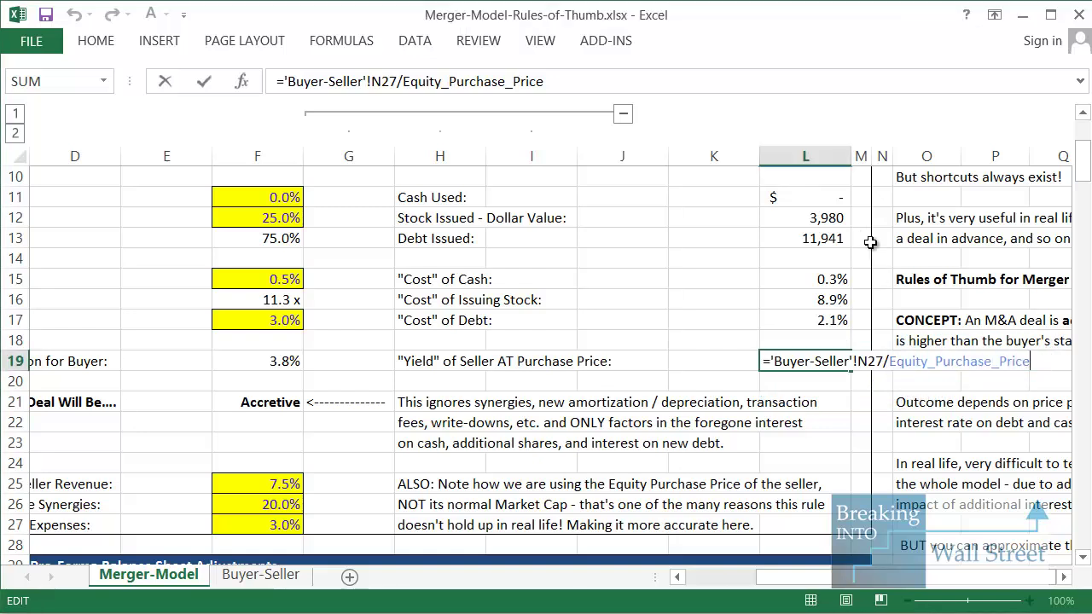
scroll(870, 247, "up", 2)
left_click_drag(391, 271, 867, 296)
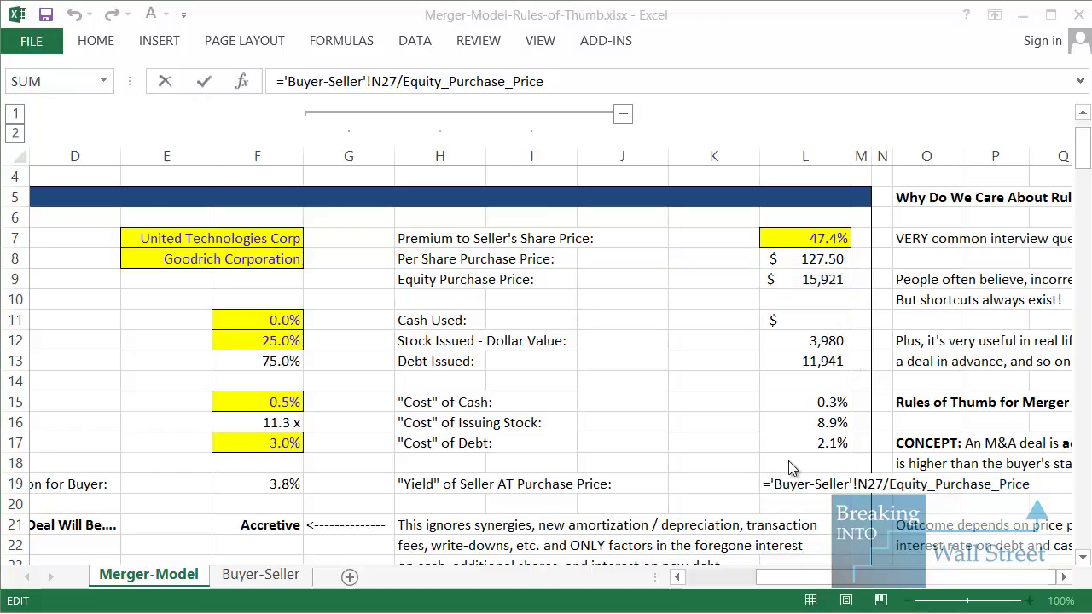
key("ctrl+Return")
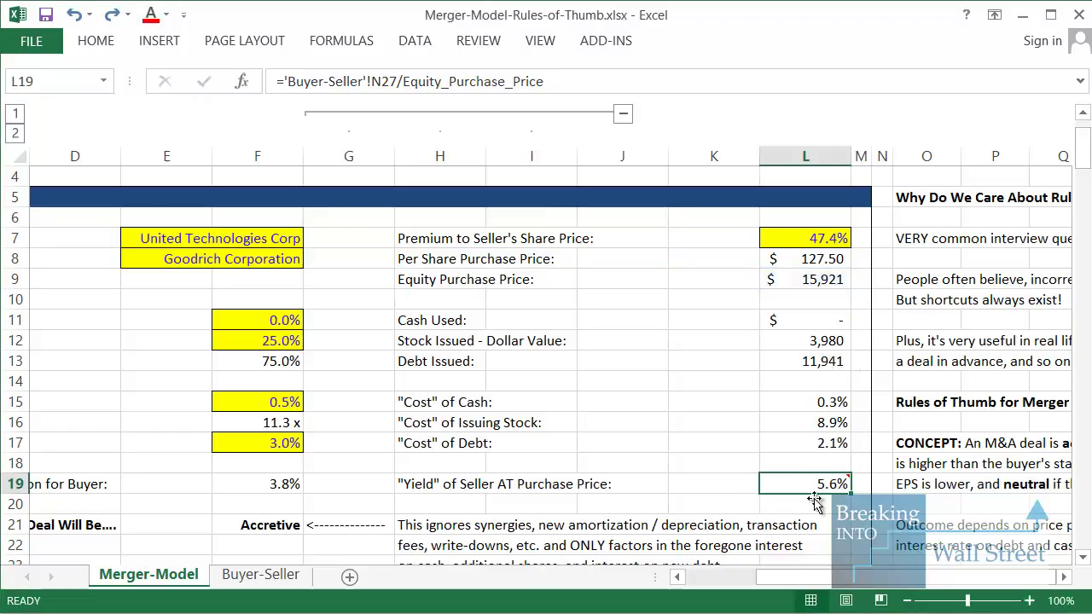
Step: Highlight the seller's "Yield" at purchase price in H19:L19
scroll(688, 512, "down", 1)
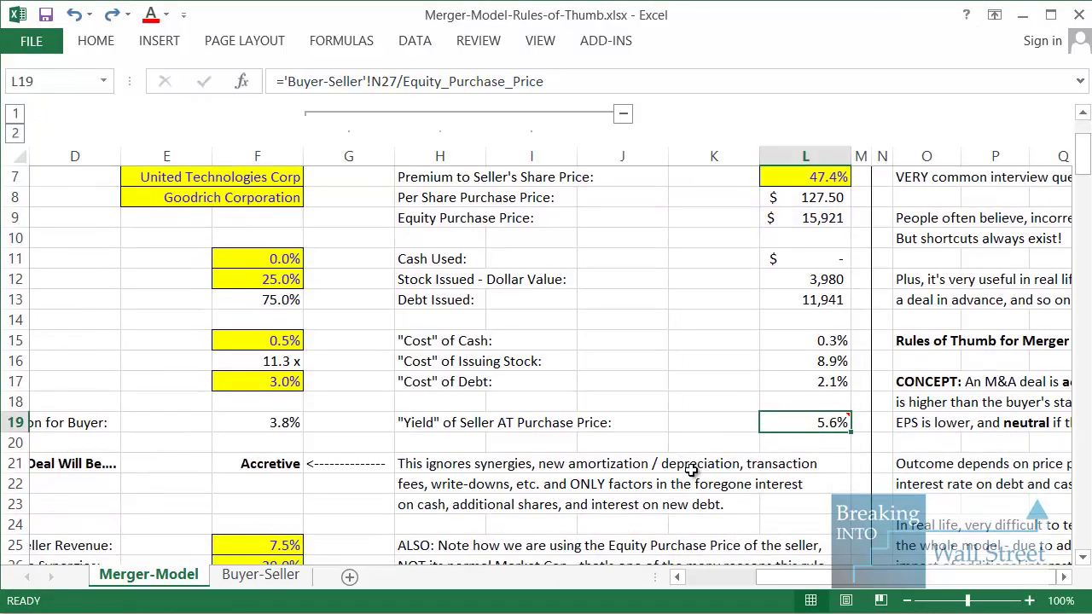
left_click(689, 468)
scroll(689, 468, "down", 1)
left_click_drag(505, 366, 794, 361)
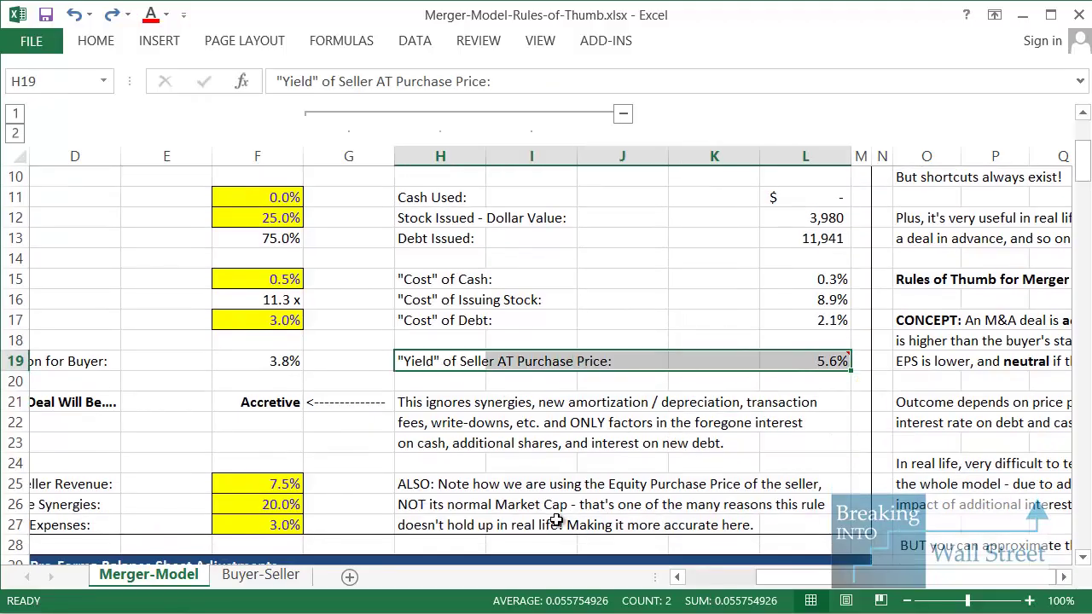
Step: Highlight the buyer's weighted "Cost" of acquisition in B19:F19
key("Left")
key("Left")
key("Left")
key("Left")
key("Left")
key("Left")
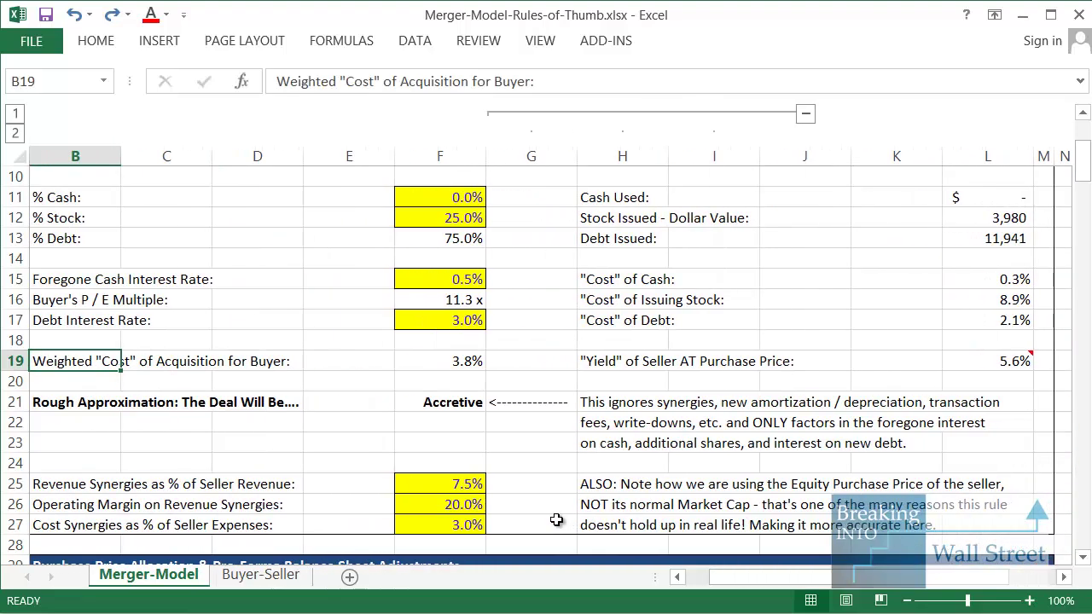
key("shift+Right")
key("shift+Right")
key("shift+Right")
key("shift+Right")
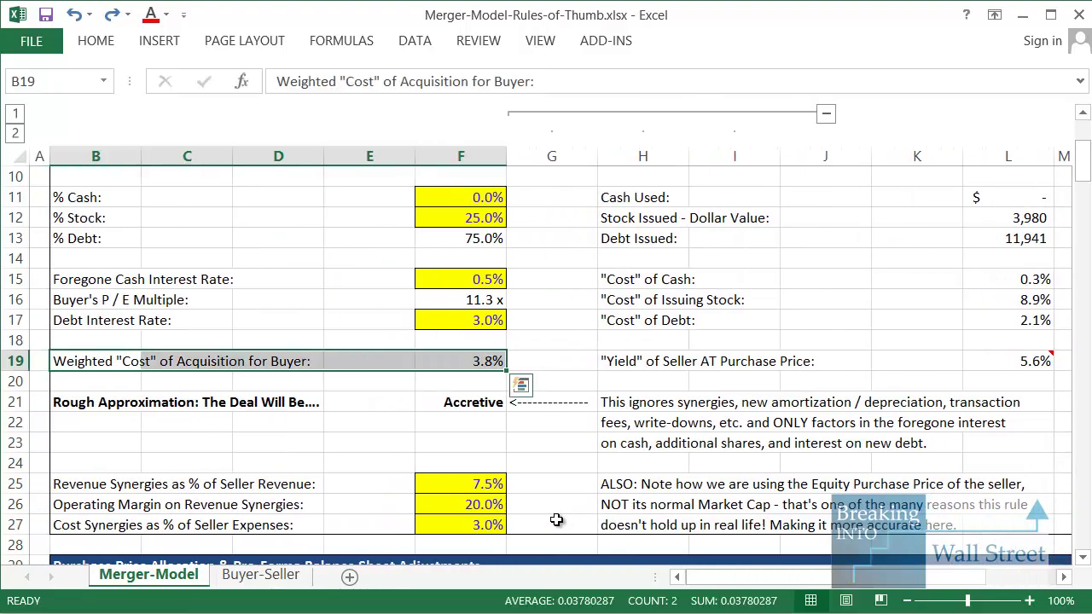
Step: Open the weighted cost formula in F19 and box the % Cash in F11 and the "Cost" of Cash in row 15
key("Right")
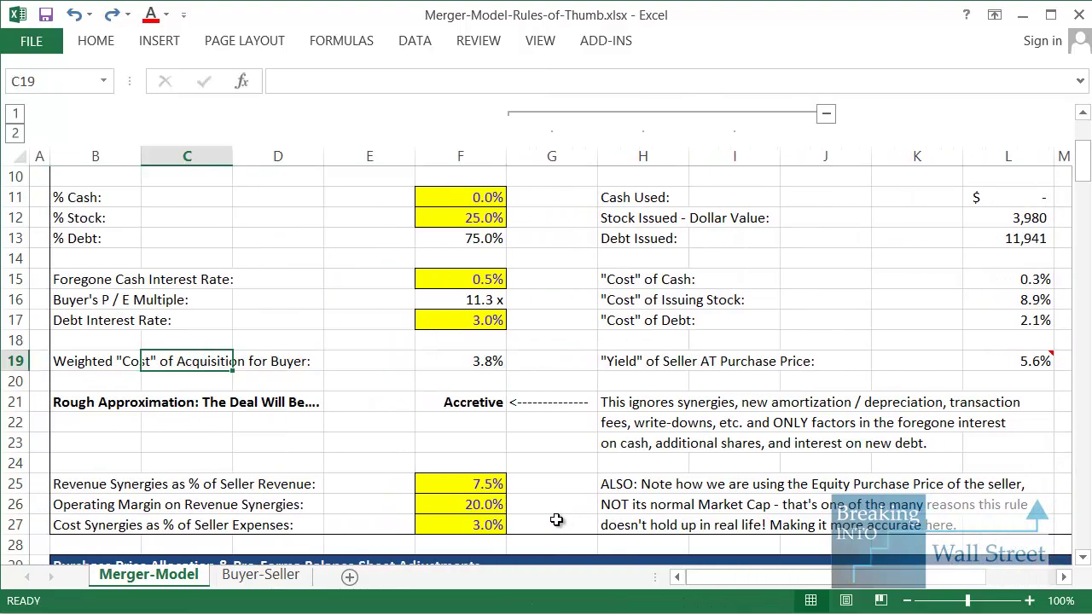
key("Right")
key("Right")
key("Right")
key("F2")
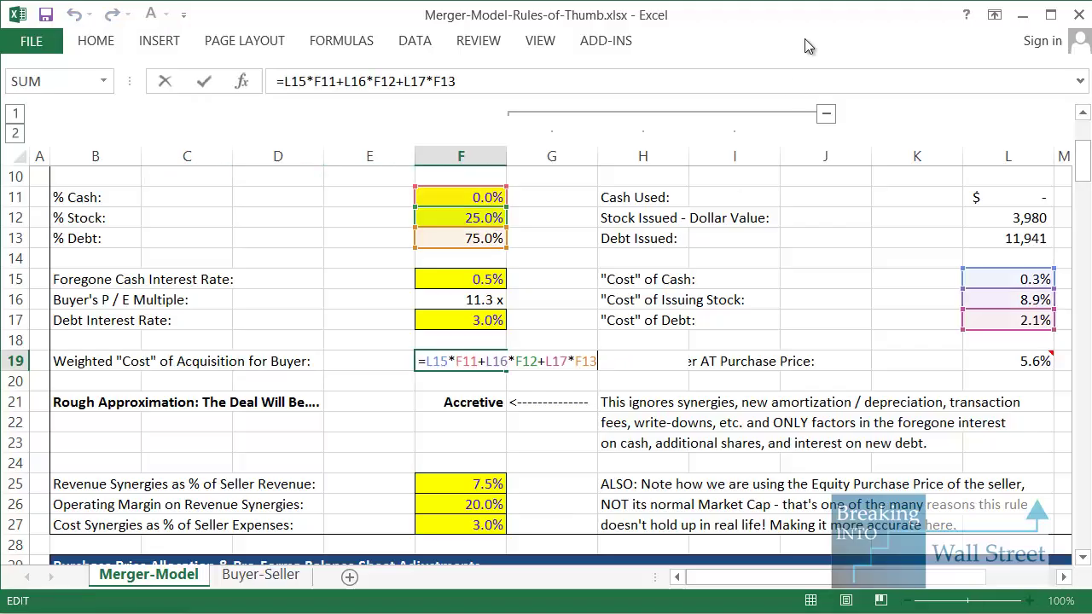
scroll(679, 232, "up", 1)
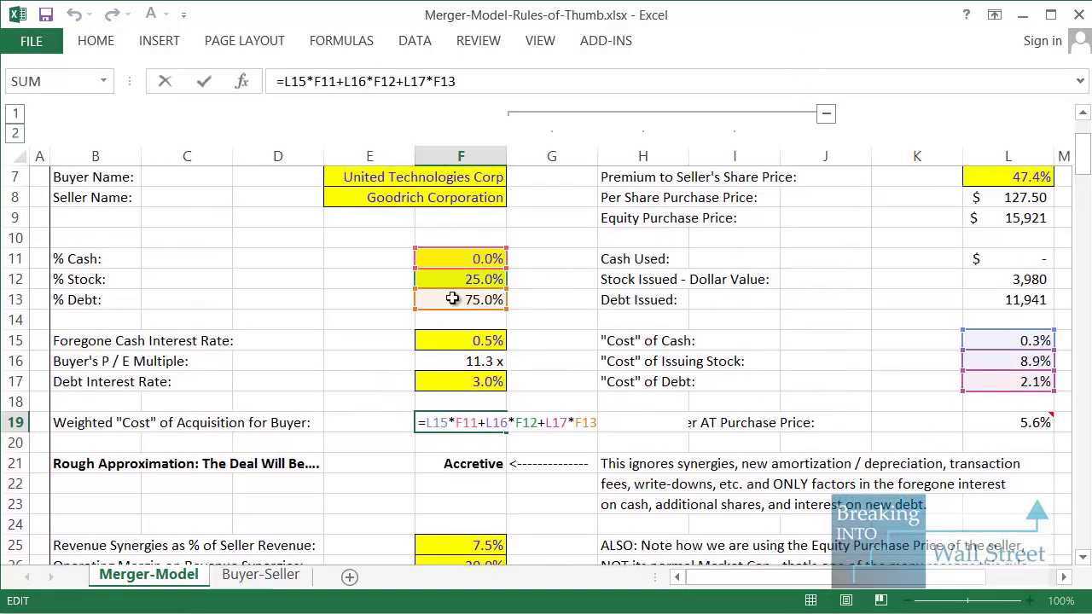
left_click_drag(432, 248, 512, 271)
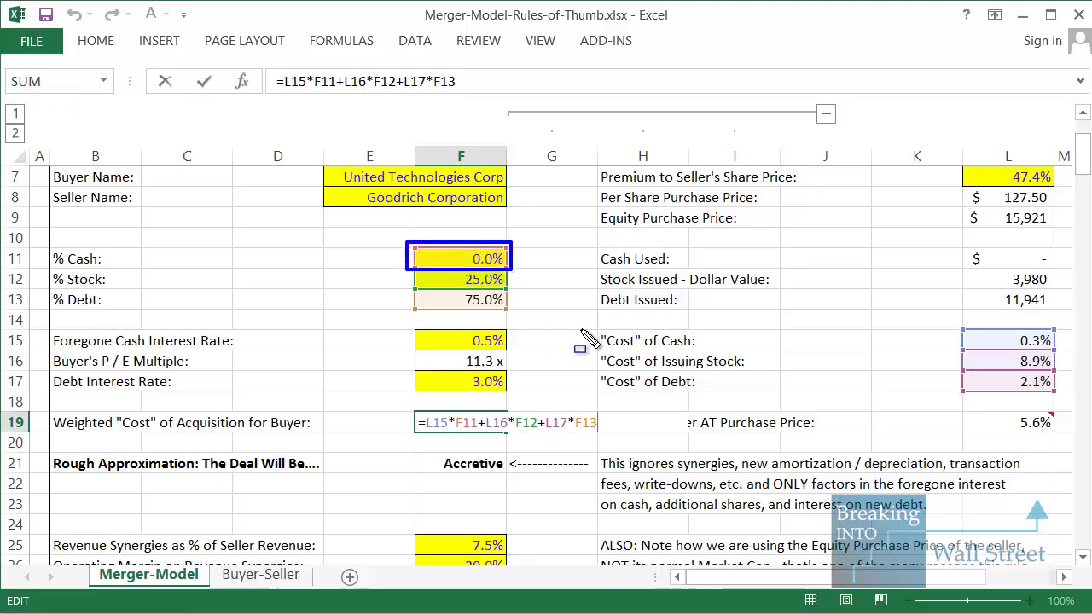
mouse_move(582, 320)
left_mouse_down()
mouse_move(1004, 320)
mouse_move(1065, 350)
left_mouse_up()
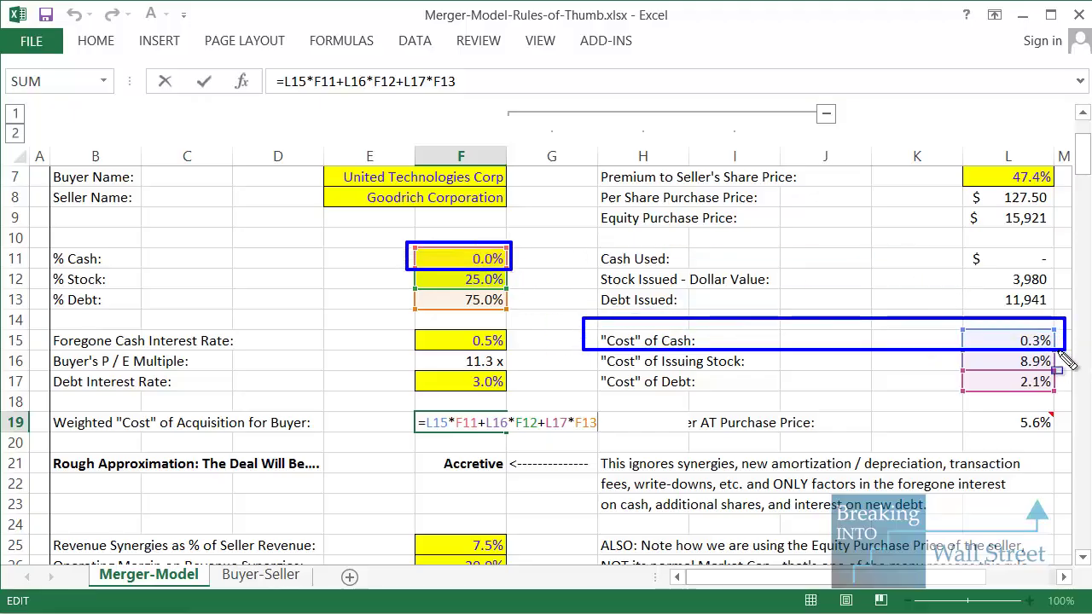
key("Escape")
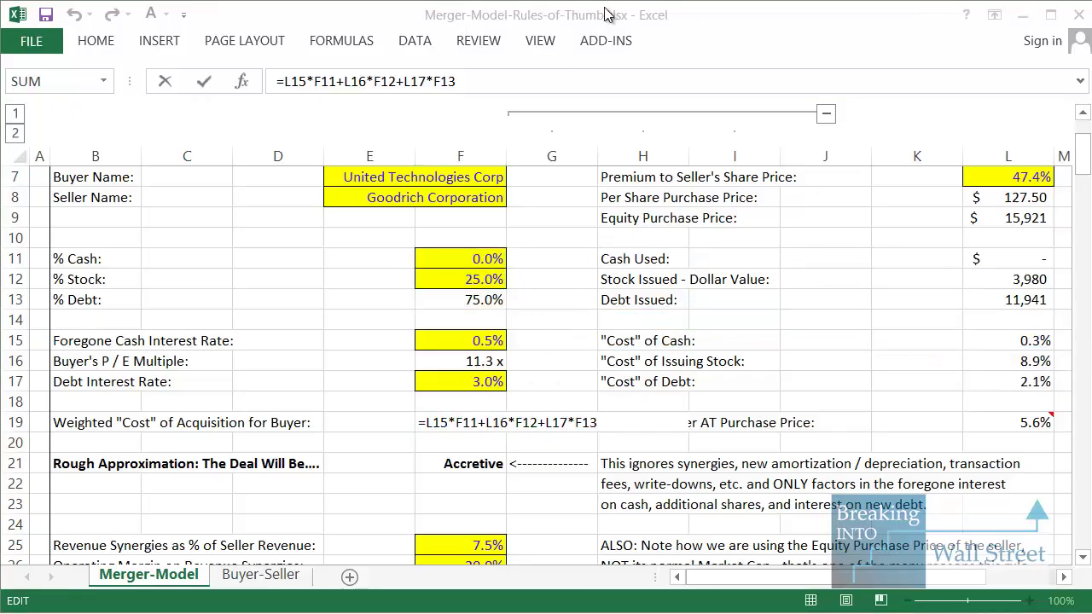
Step: Box the % Stock in F12 and the "Cost" of Issuing Stock in L16, and clear the marks
key("ctrl+2")
mouse_move(398, 264)
left_mouse_down()
mouse_move(529, 275)
mouse_move(520, 290)
left_mouse_up()
mouse_move(939, 349)
left_mouse_down()
mouse_move(1007, 357)
mouse_move(1058, 378)
left_mouse_up()
key("Escape")
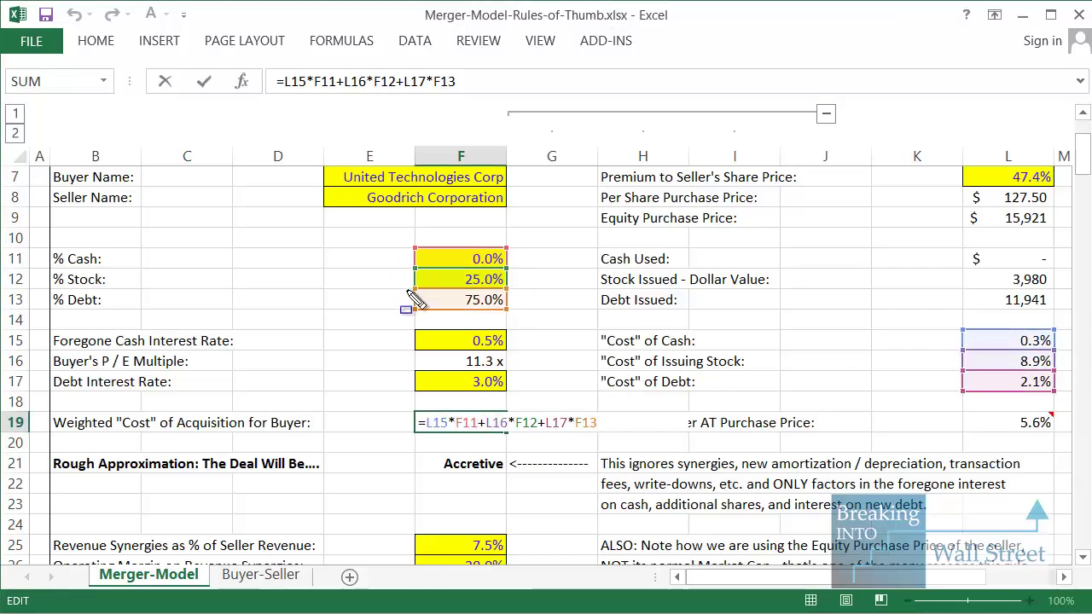
Step: Box the % Debt in F13, the "Cost" of Debt in L17 and the word "Weighted" in B19, and close the F19 formula
left_click_drag(408, 288, 517, 316)
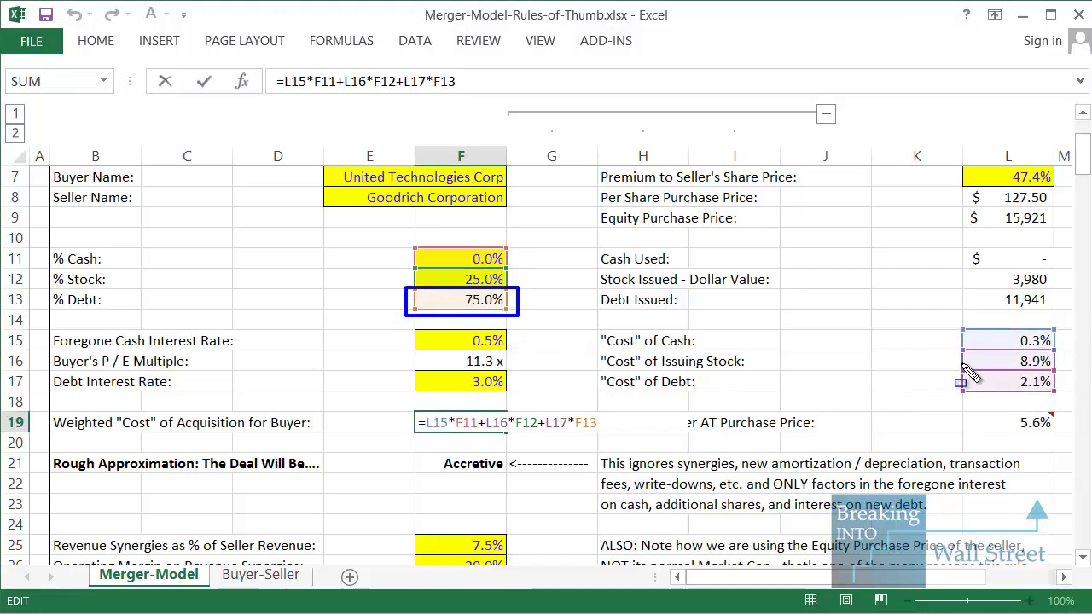
mouse_move(950, 365)
left_mouse_down()
mouse_move(1072, 419)
mouse_move(1061, 398)
left_mouse_up()
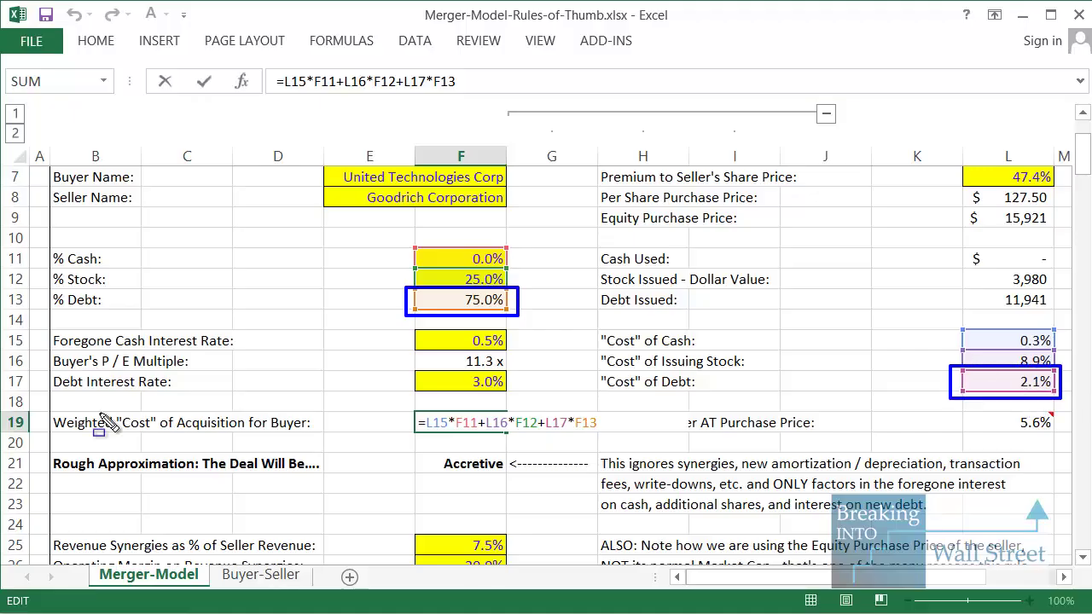
mouse_move(44, 395)
left_mouse_down()
mouse_move(55, 416)
mouse_move(115, 439)
left_mouse_up()
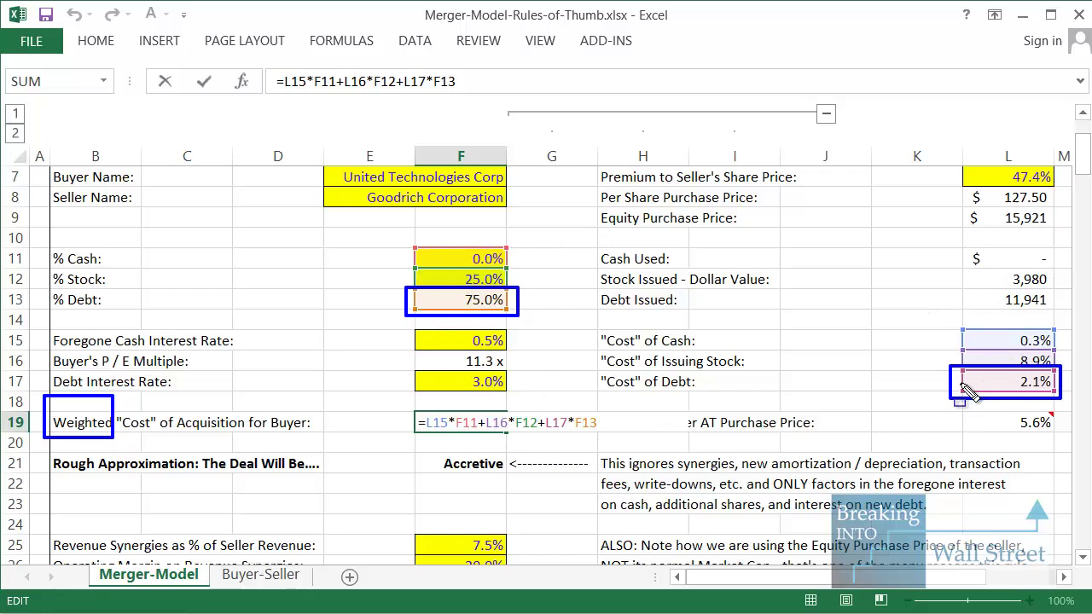
key("Escape")
key("Return")
Step: Open the "Cost" of Cash formula in L15 and mark the Foregone Cash Interest Rate in row 15
left_click(644, 339)
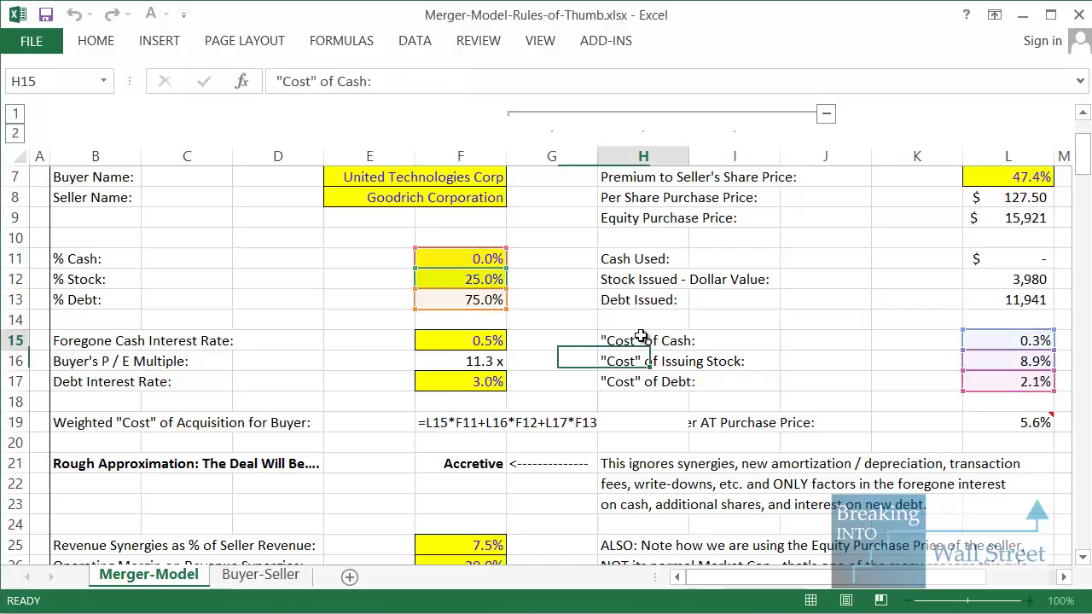
key("Down")
key("Down")
key("Up")
key("Up")
key("Right")
key("Right")
key("Right")
key("Right")
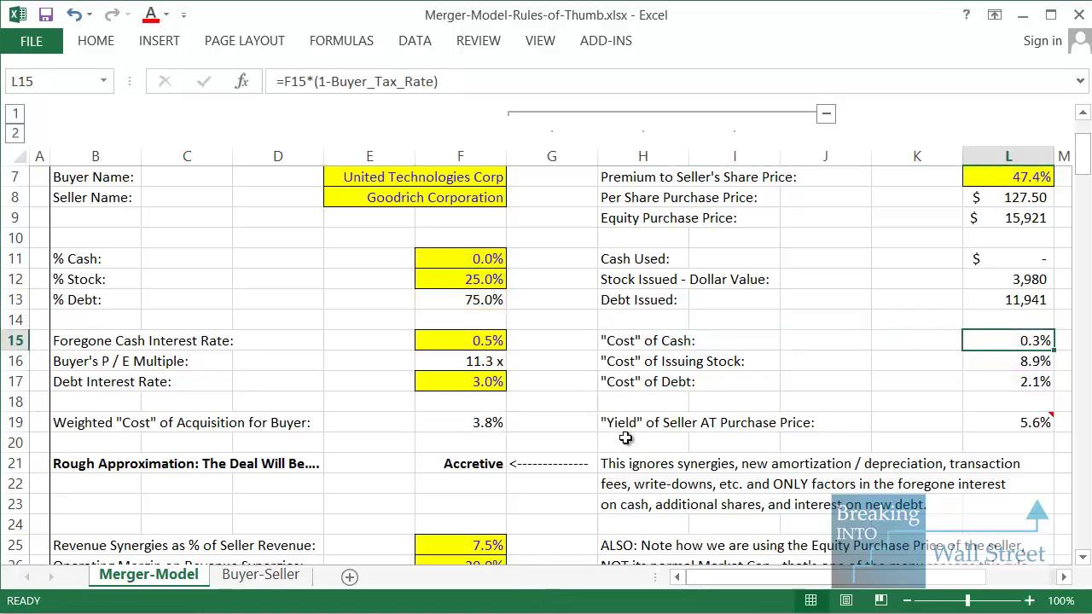
key("F2")
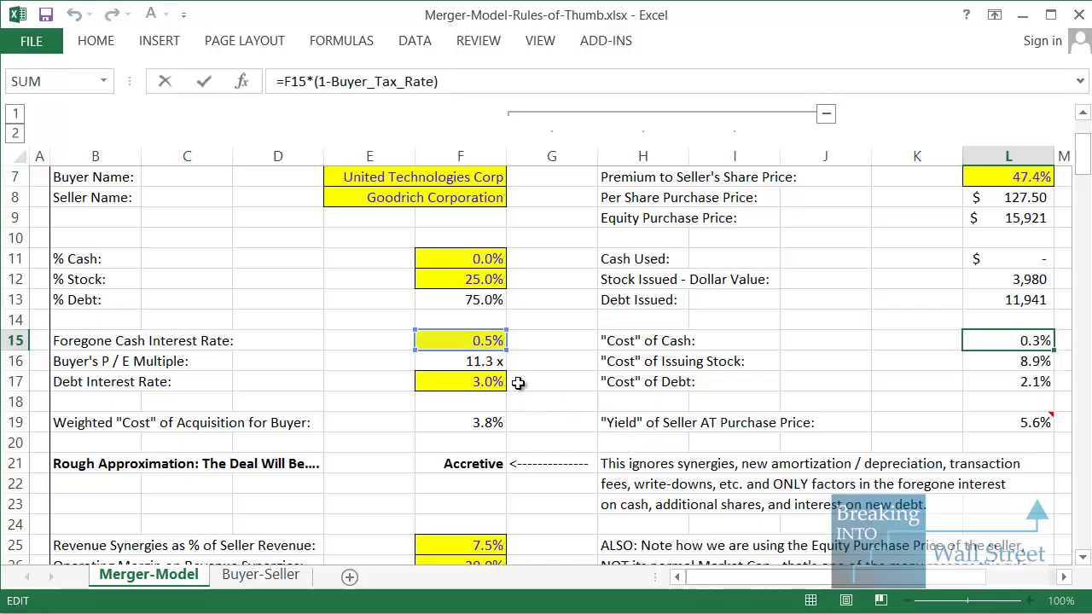
scroll(280, 264, "down", 1)
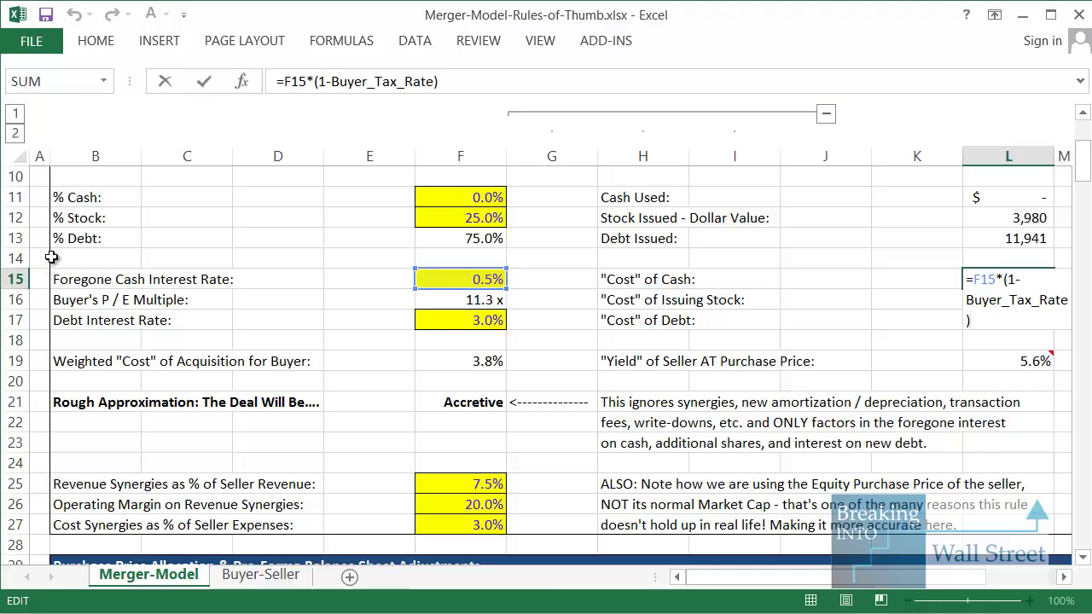
mouse_move(46, 265)
left_mouse_down()
mouse_move(290, 269)
mouse_move(509, 287)
mouse_move(524, 298)
mouse_move(529, 289)
left_mouse_up()
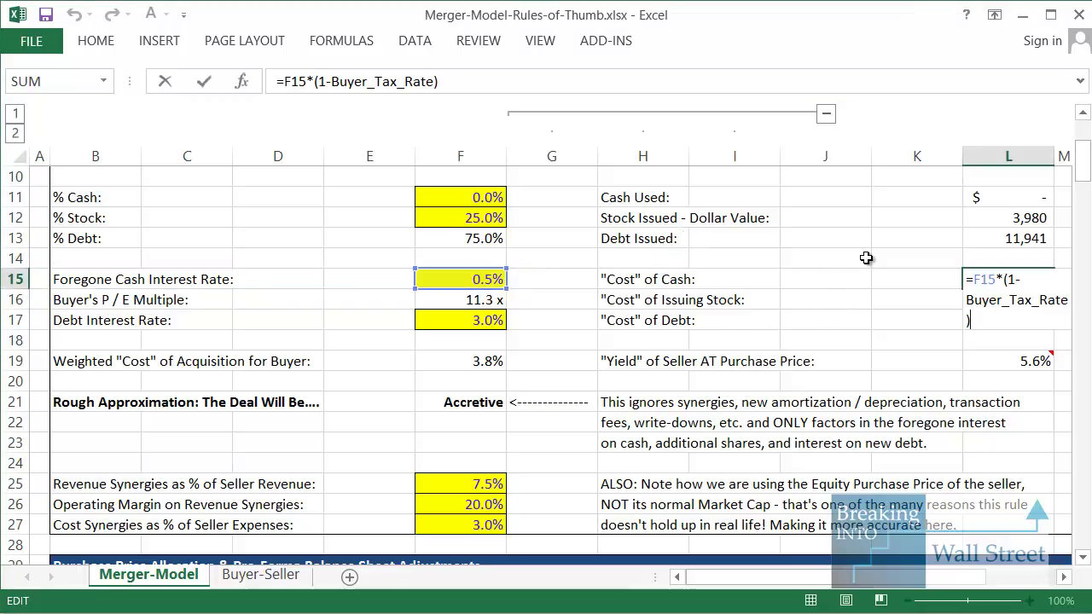
Step: Mark the (1-Buyer_Tax_Rate) factor in the "Cost" of Cash formula and clear the mark
left_click(907, 312)
left_click_drag(854, 577, 924, 577)
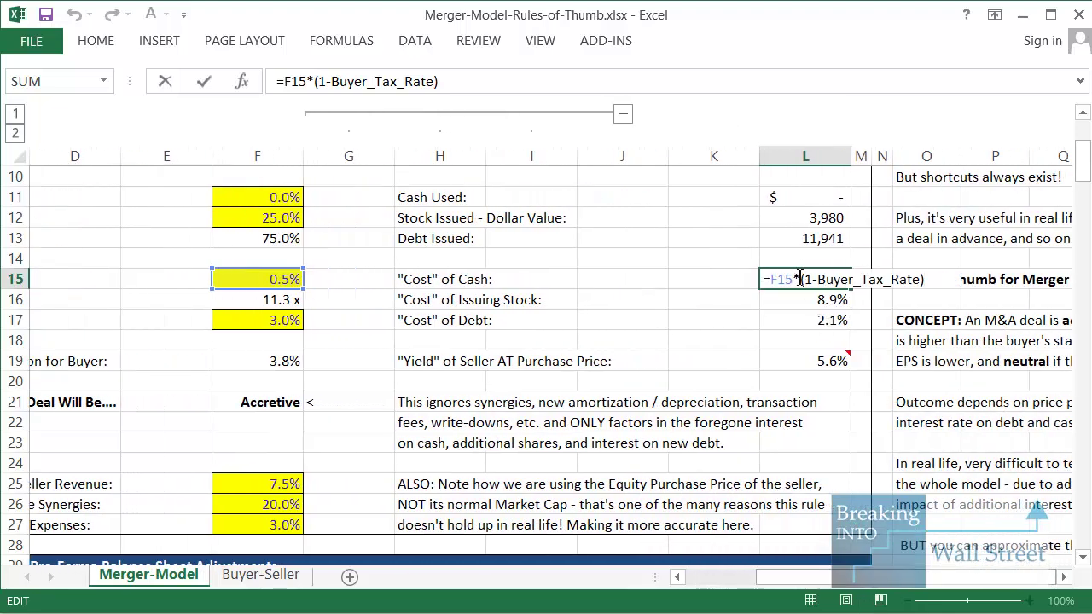
left_click_drag(801, 274, 802, 304)
key("Escape")
Step: Open the "Cost" of Debt formula in L17 and box the Debt Interest Rate in row 17
left_click(806, 324)
double_click(805, 325)
left_click_drag(802, 578, 775, 603)
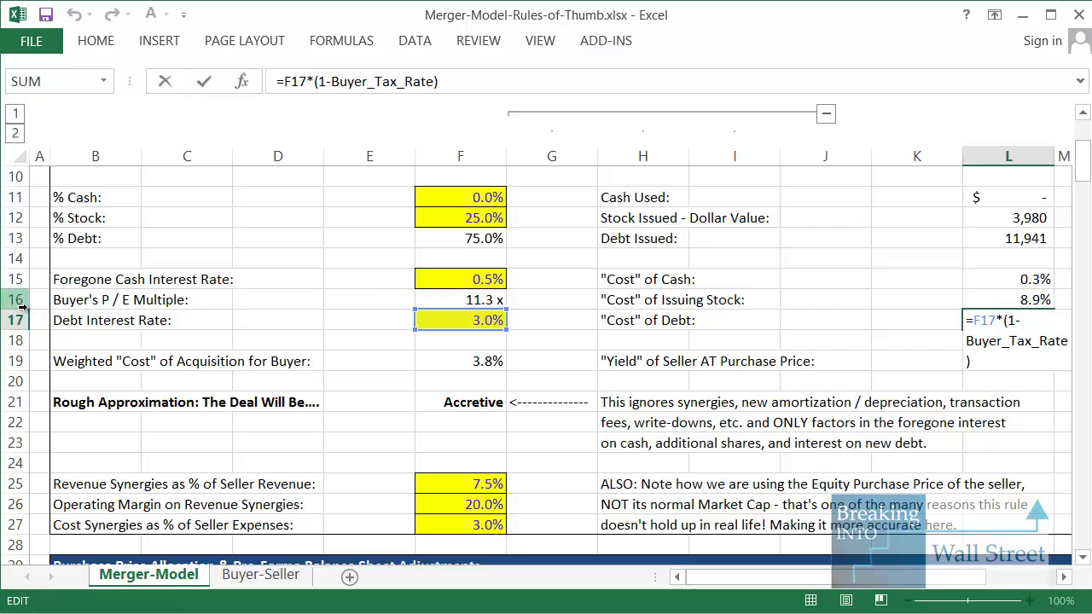
left_click_drag(35, 309, 431, 309)
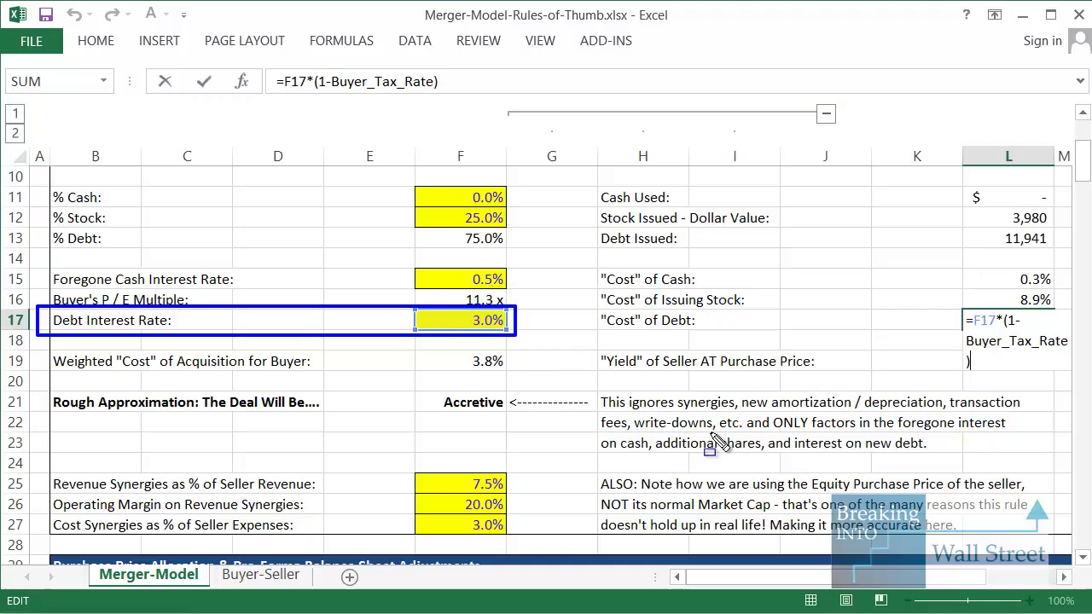
Step: Box the (1-Buyer_Tax_Rate) factor in the "Cost" of Debt formula and clear the marks
key("Escape")
left_click_drag(755, 583, 824, 583)
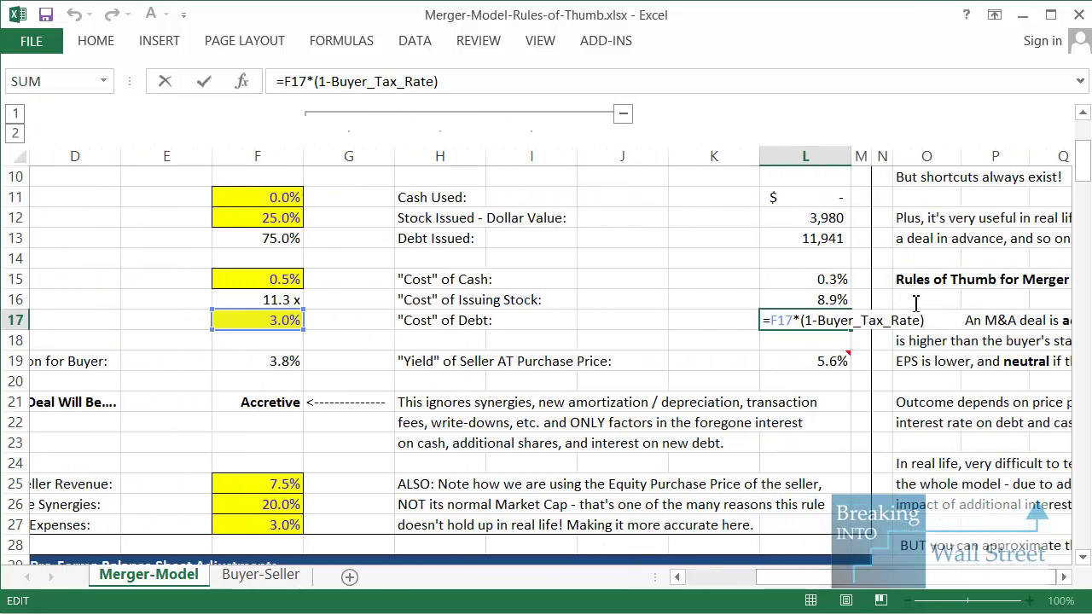
mouse_move(930, 304)
left_mouse_down()
mouse_move(861, 345)
mouse_move(798, 345)
left_mouse_up()
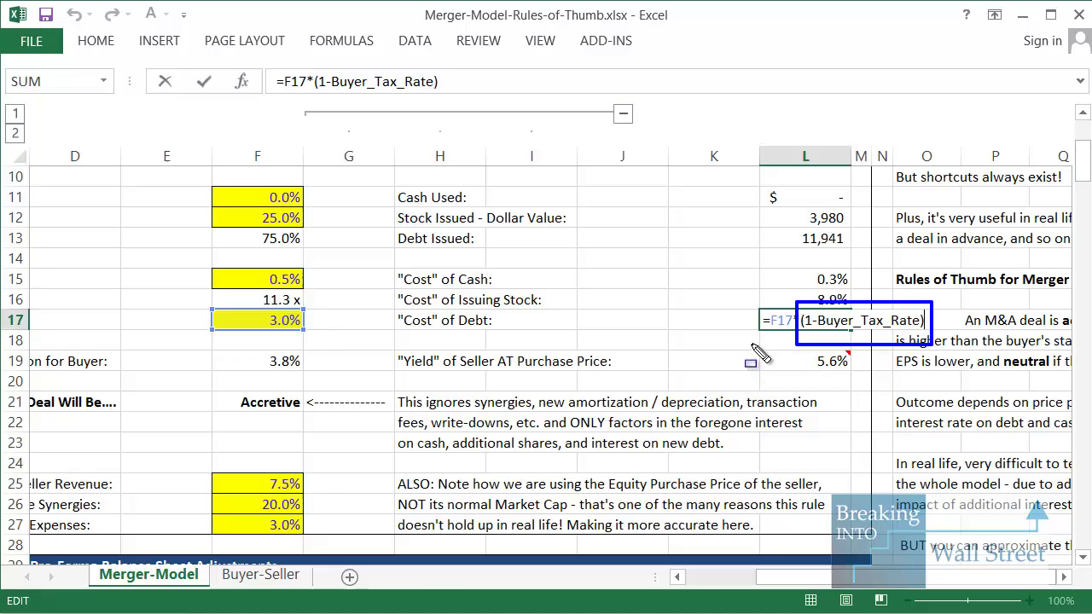
key("Escape")
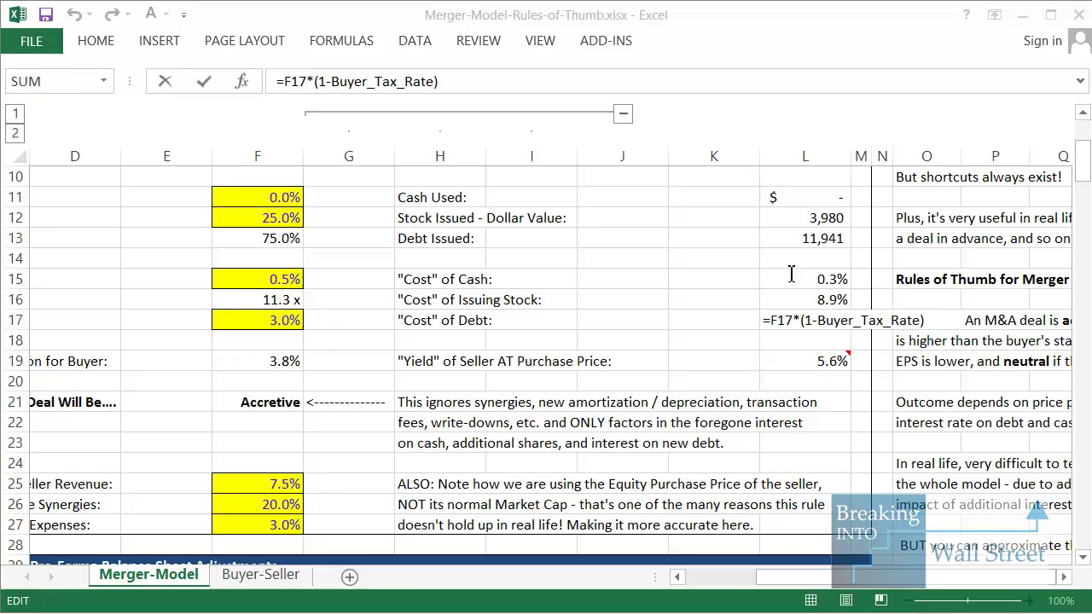
left_click(895, 19)
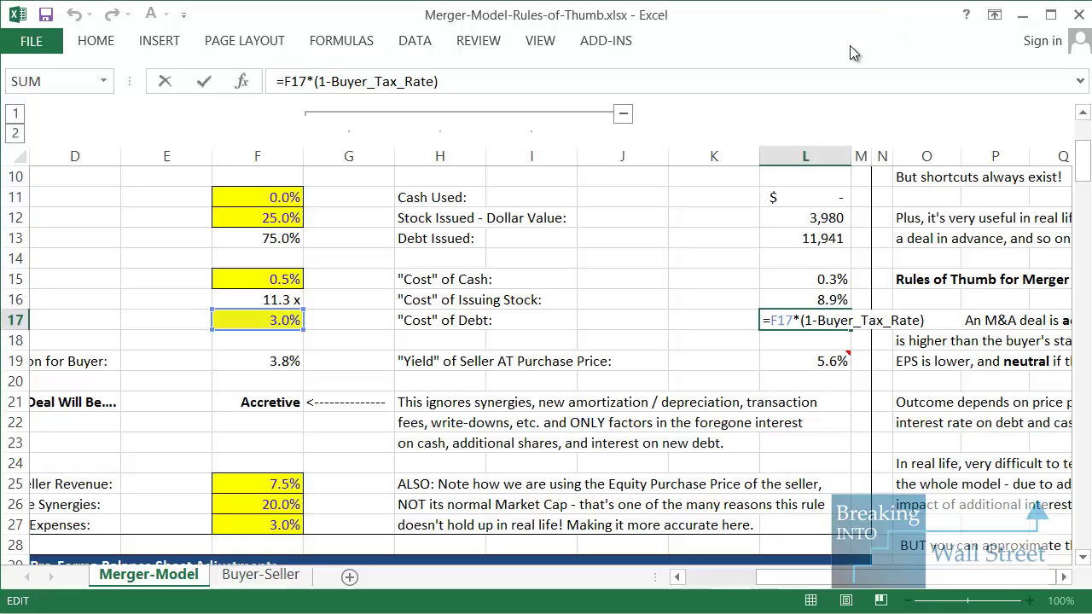
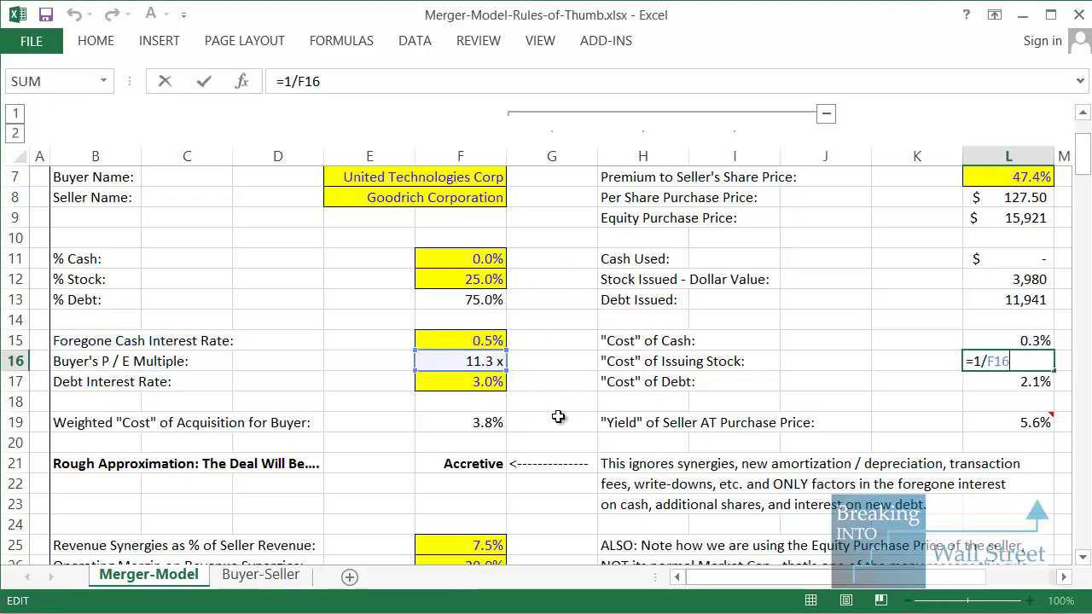
Step: Close the "Cost" of Issuing Stock formula and examine the column O notes on calculating the Weighted "Cost" of Acquisition
left_click(555, 418)
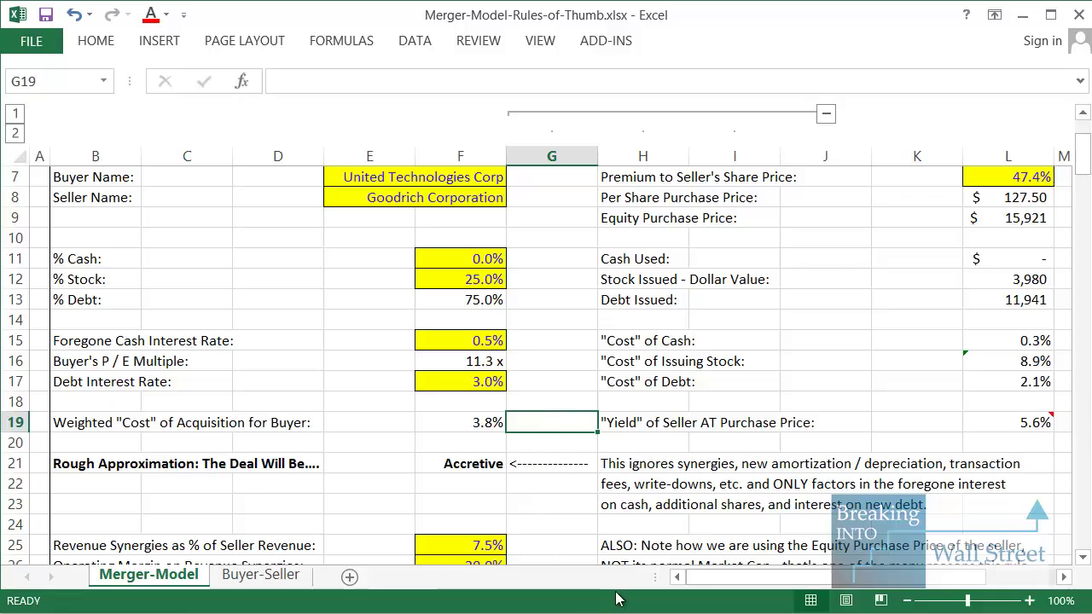
left_click_drag(732, 593, 768, 593)
scroll(923, 484, "down", 7)
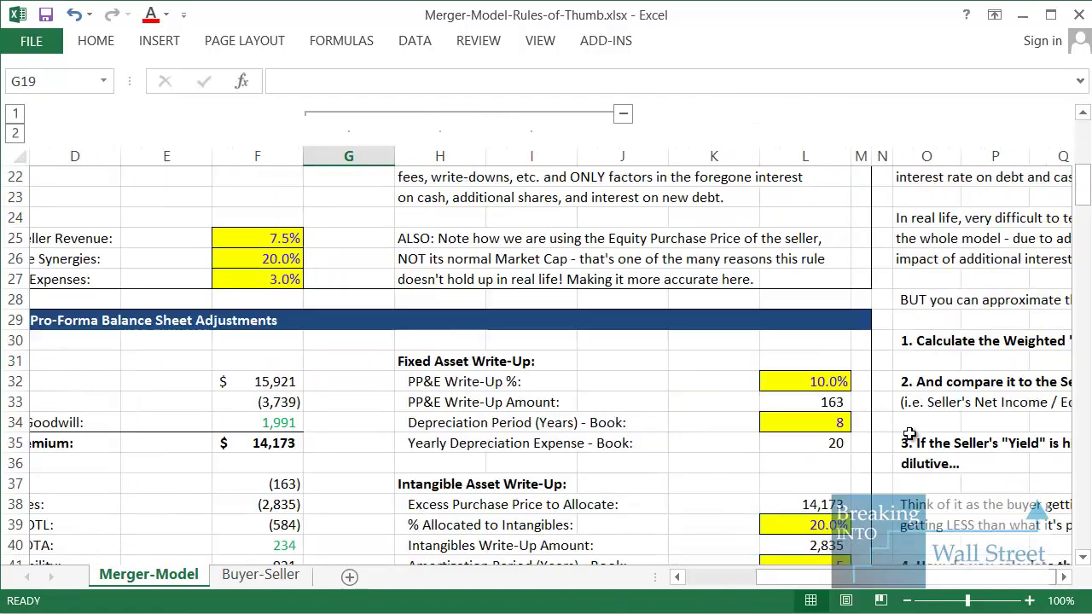
left_click_drag(923, 484, 1069, 490)
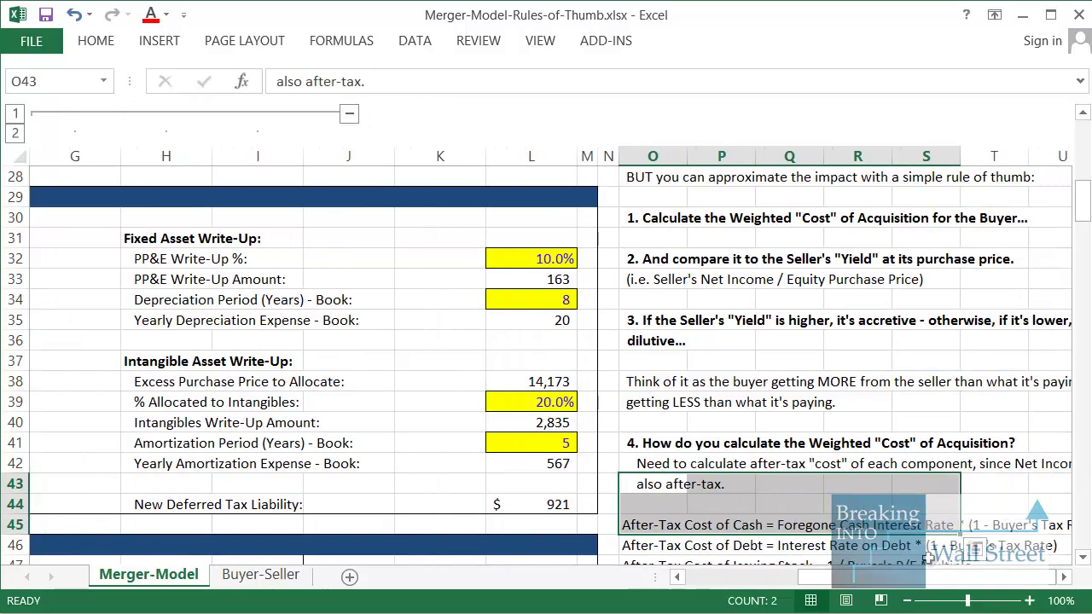
left_click_drag(840, 401, 1015, 512)
scroll(639, 409, "down", 3)
left_click(356, 300)
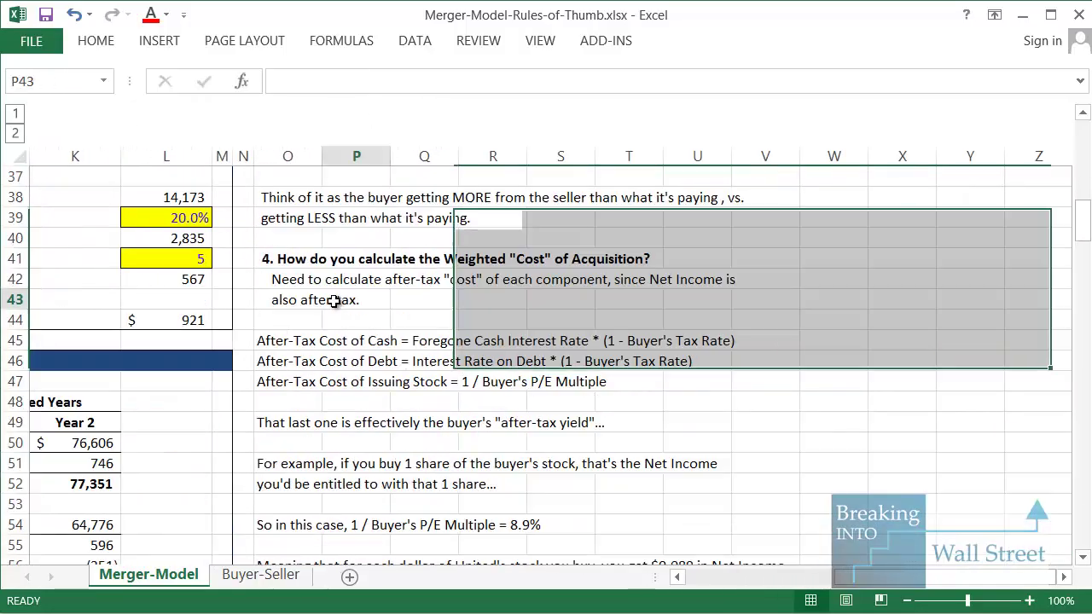
scroll(406, 279, "down", 1)
left_click(281, 320)
scroll(281, 319, "down", 1)
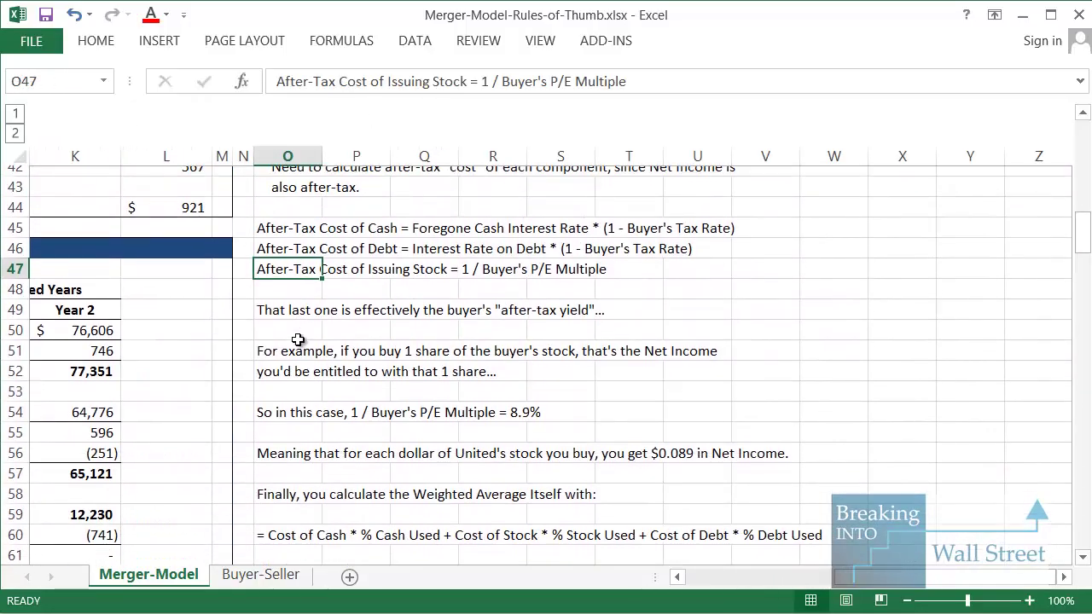
left_click(297, 404)
scroll(301, 397, "down", 2)
scroll(271, 224, "up", 2)
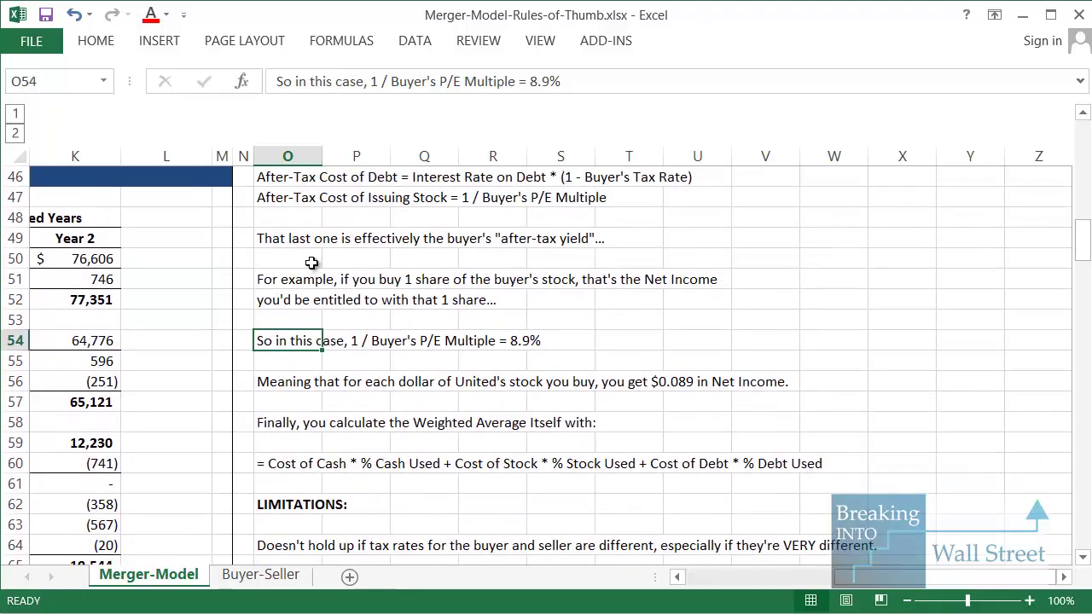
Step: Highlight in turn the notes explaining the After-Tax Cost of Issuing Stock as the buyer's after-tax yield in rows 47 to 56
left_click(268, 299)
left_click_drag(271, 264, 688, 297)
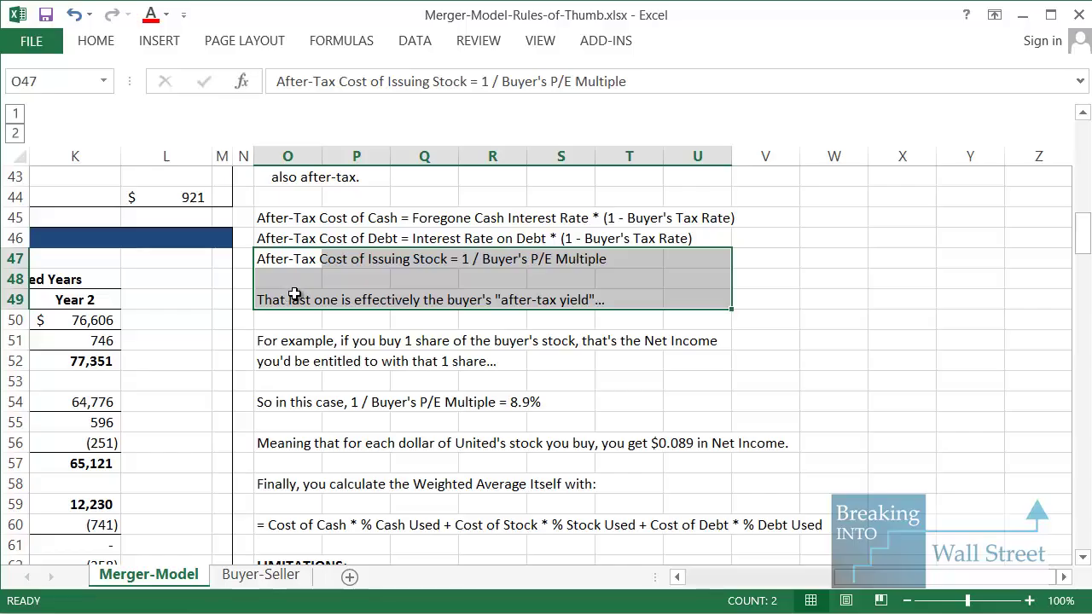
scroll(293, 295, "down", 1)
left_click_drag(279, 286, 713, 295)
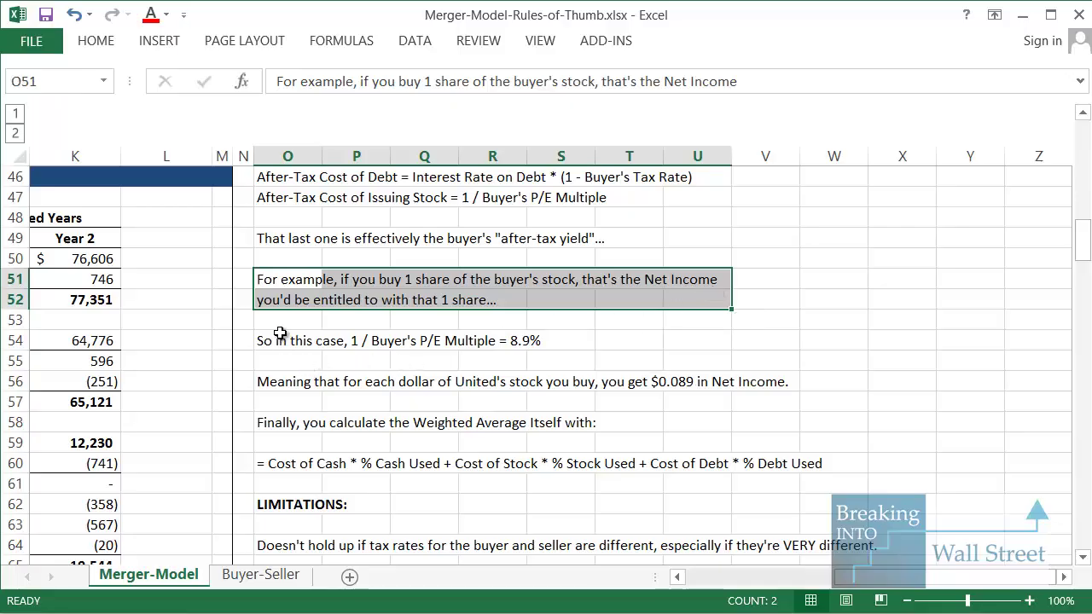
left_click_drag(280, 333, 537, 341)
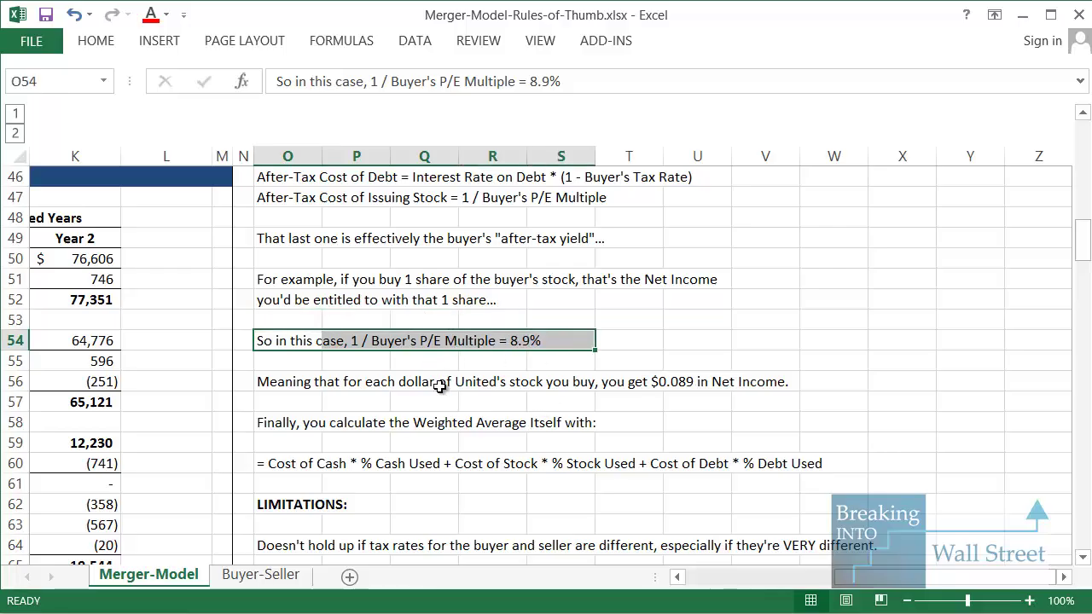
left_click_drag(269, 390, 781, 376)
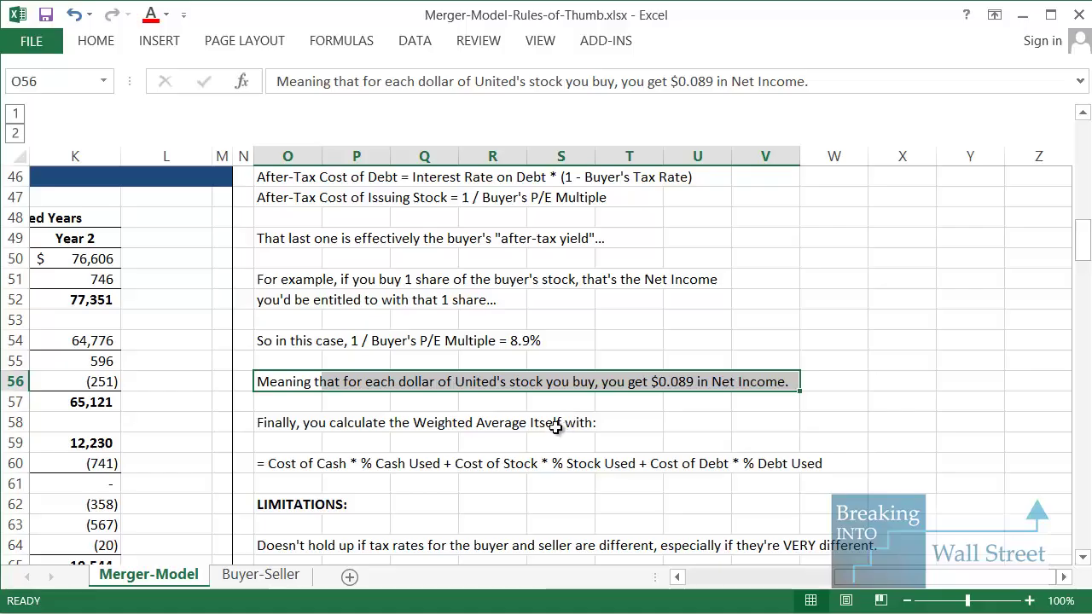
Step: Return to the deal assumptions and highlight the seller's "Yield" at purchase price in H19:L19
scroll(546, 376, "up", 3)
left_click_drag(860, 584, 811, 585)
scroll(785, 504, "up", 10)
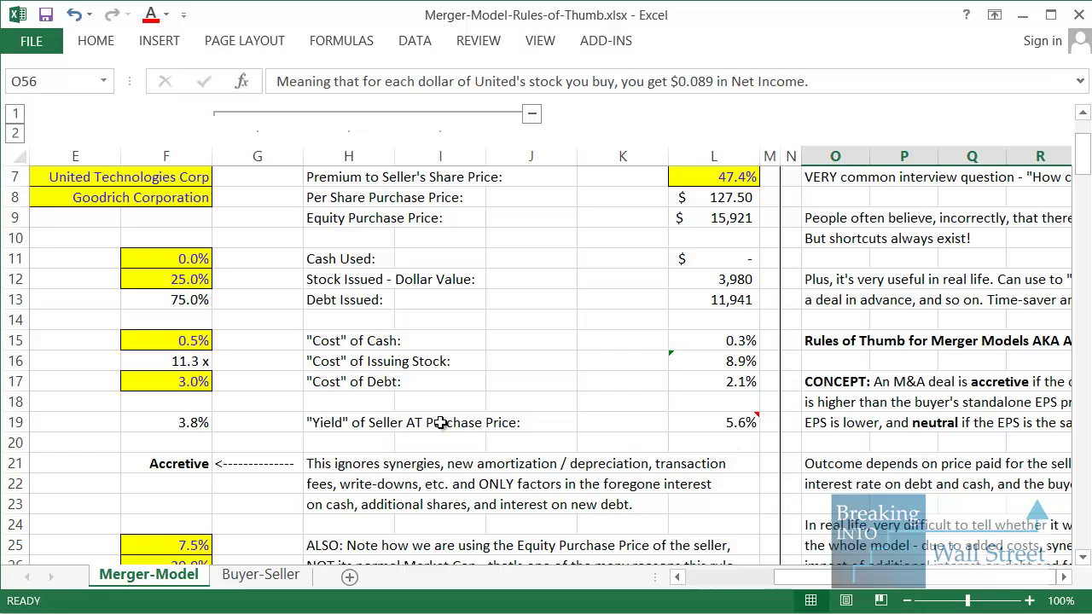
left_click_drag(325, 424, 728, 423)
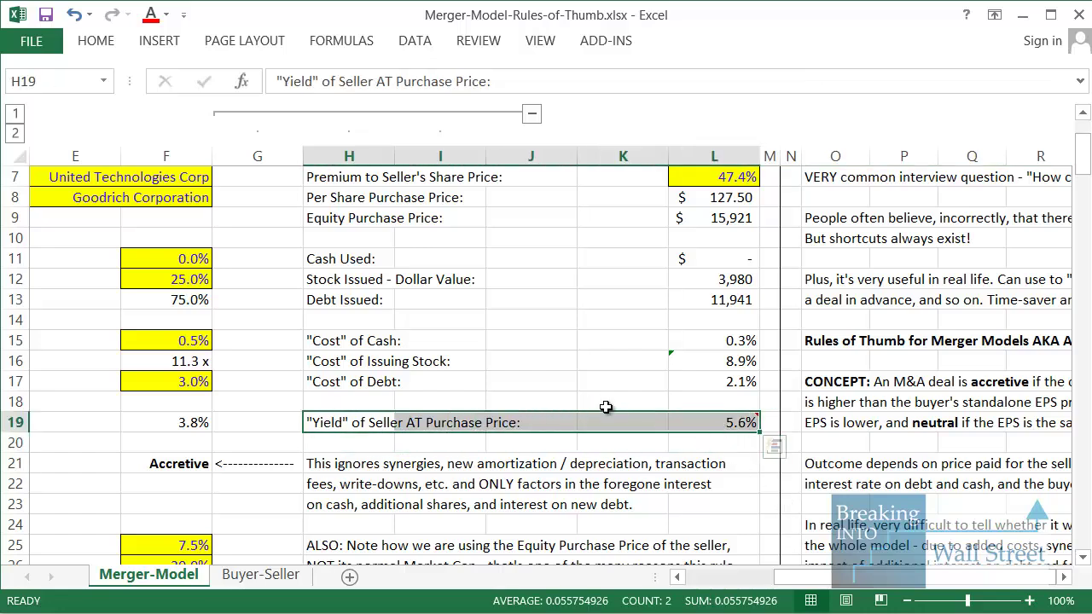
Step: Highlight the Buyer's P / E Multiple in B16:F16 and the "Cost" of Issuing Stock in H16:L16
left_click_drag(862, 577, 800, 577)
left_click_drag(91, 367, 438, 361)
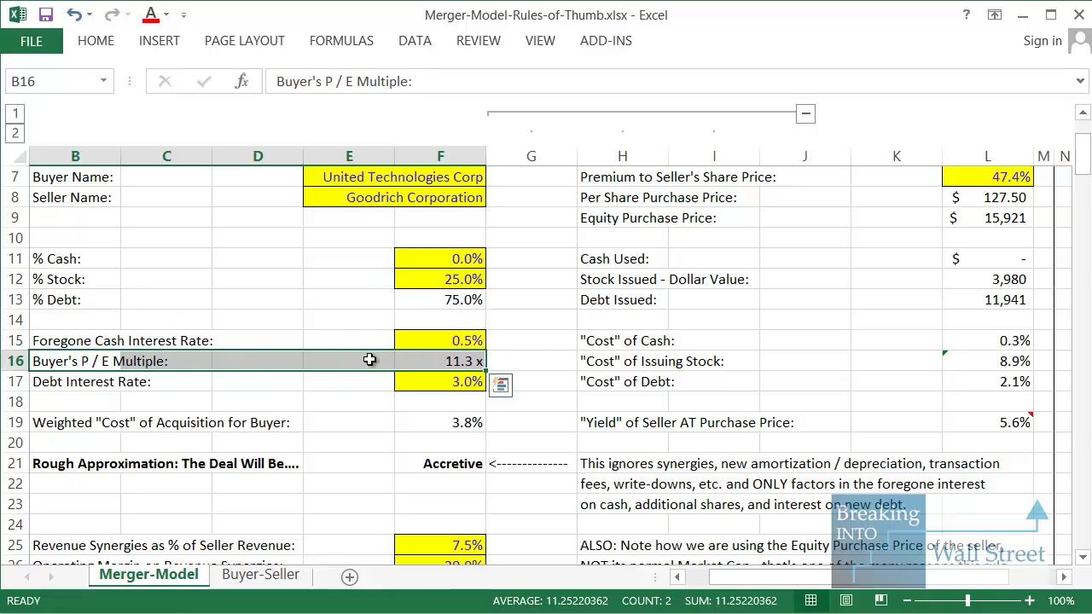
left_click_drag(675, 357, 1007, 362)
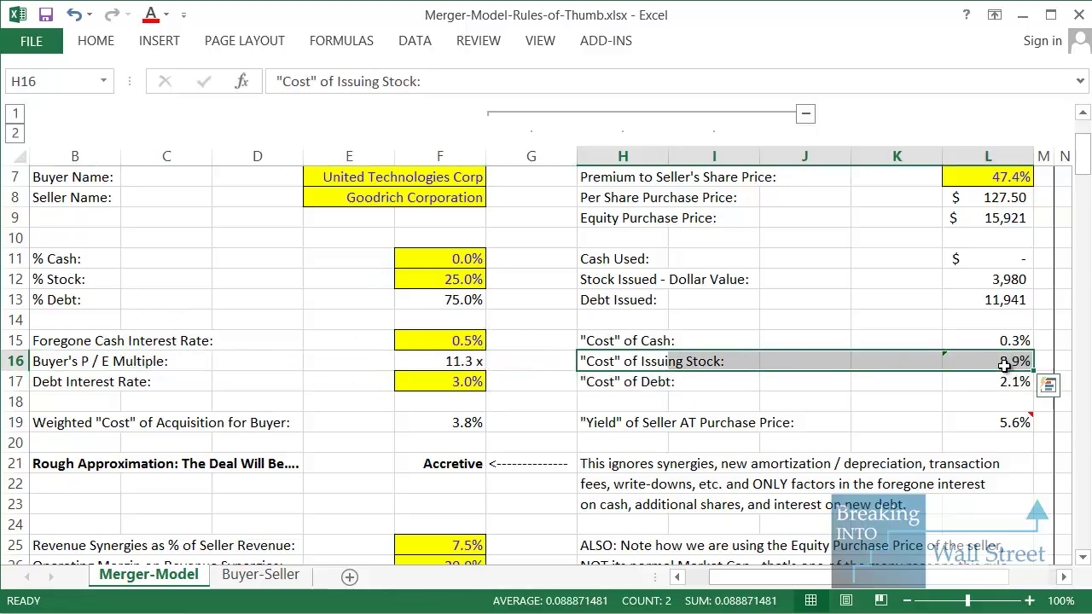
Step: Enter "P / E = Price Per Share / earnings per share" in O74, below the notes on the rule's limitations
left_click_drag(827, 578, 887, 579)
scroll(919, 494, "down", 17)
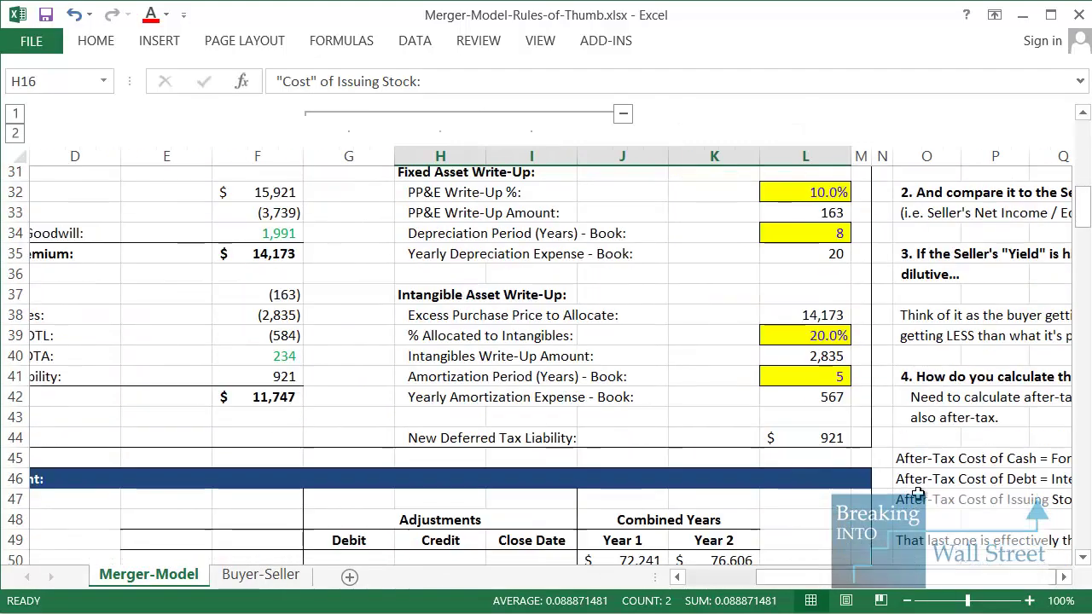
left_click_drag(919, 493, 973, 490)
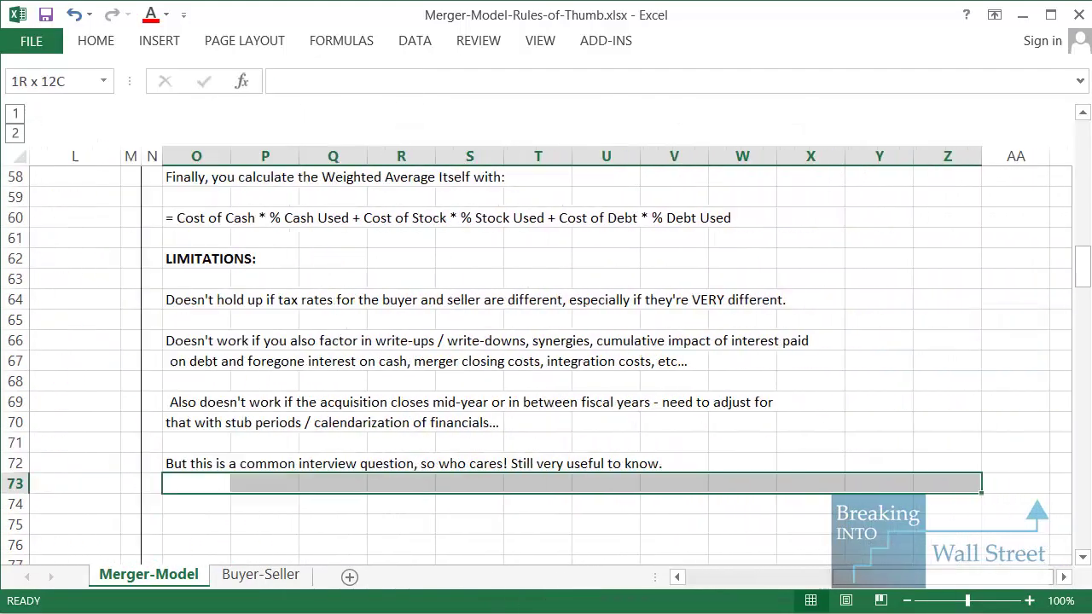
scroll(449, 405, "up", 2)
scroll(450, 406, "up", 2)
scroll(449, 406, "down", 8)
left_click_drag(166, 456, 191, 252)
type("P / E")
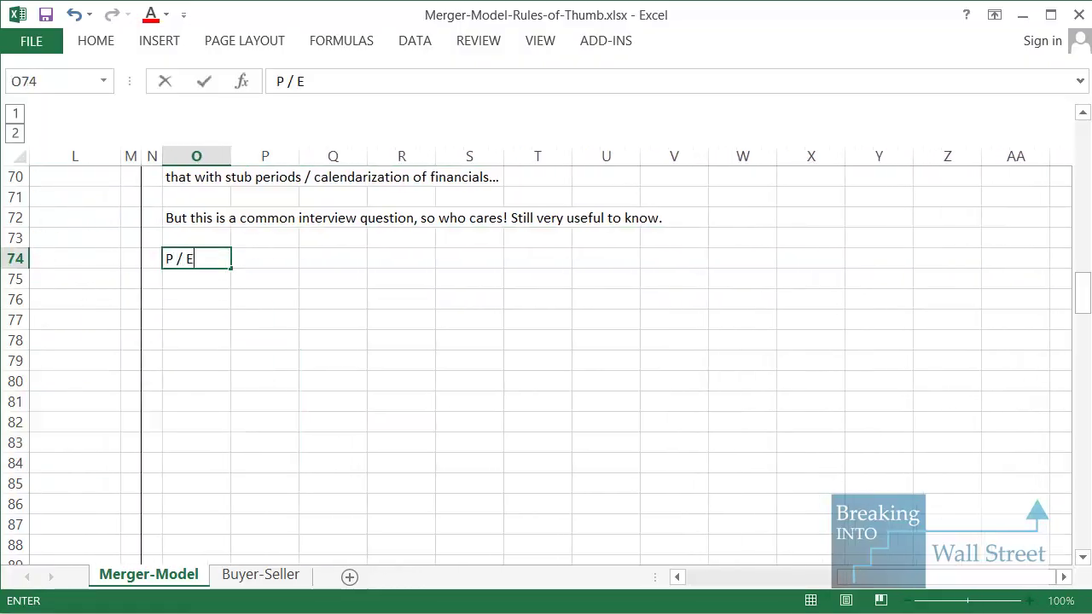
type(" = Price Per Share")
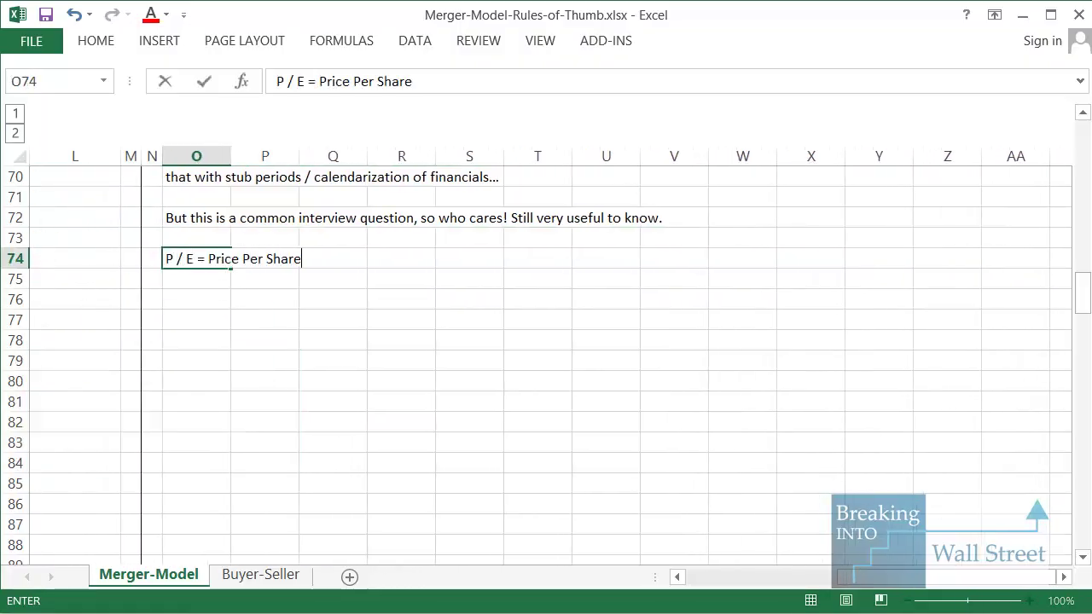
type(" / earnings per")
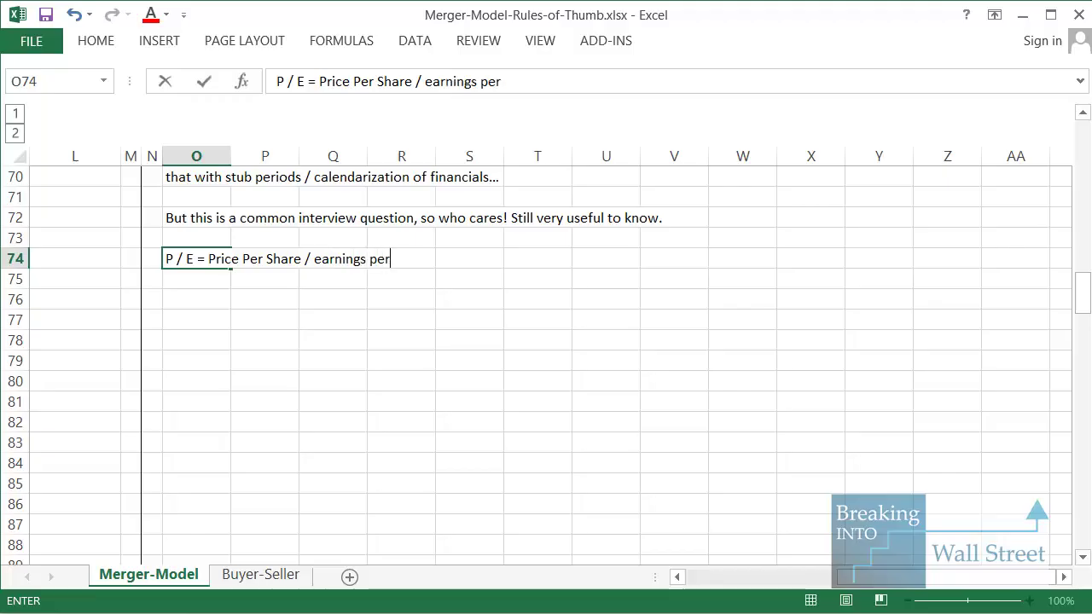
type(" share")
key("Return")
key("Return")
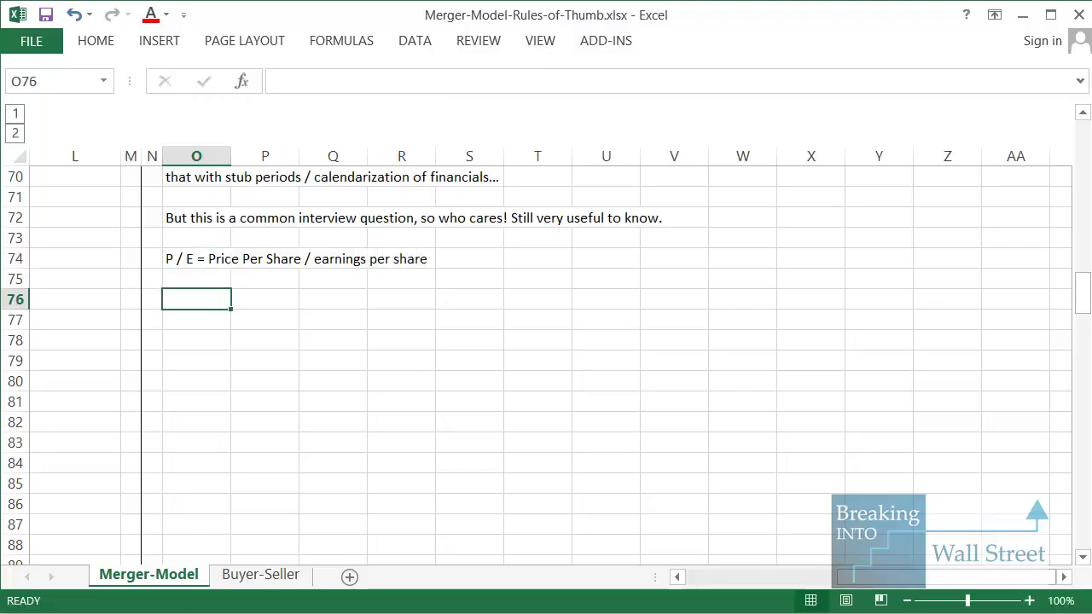
Step: Enter "P / E = Market Cap / Net Income" as a second note in O76
type("P / E = ")
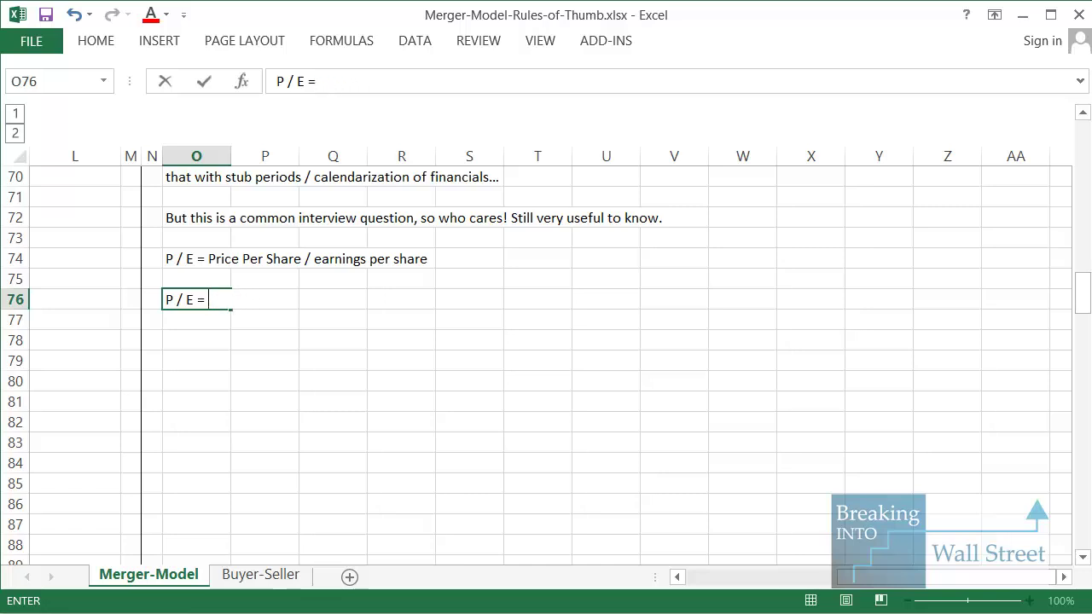
type("marketet Cap /")
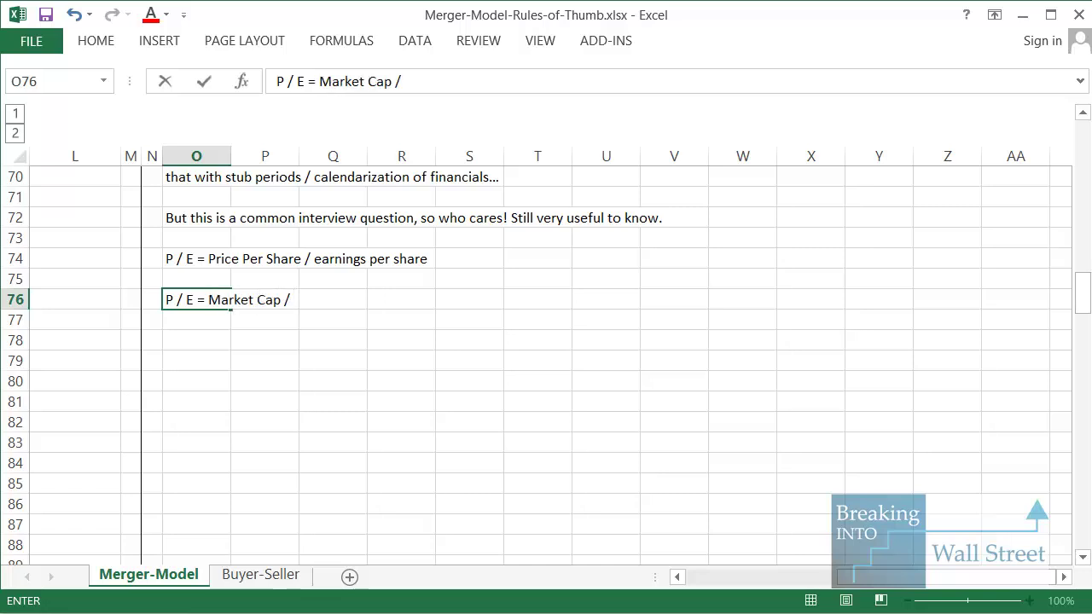
type(" Net Income")
key("Return")
key("Return")
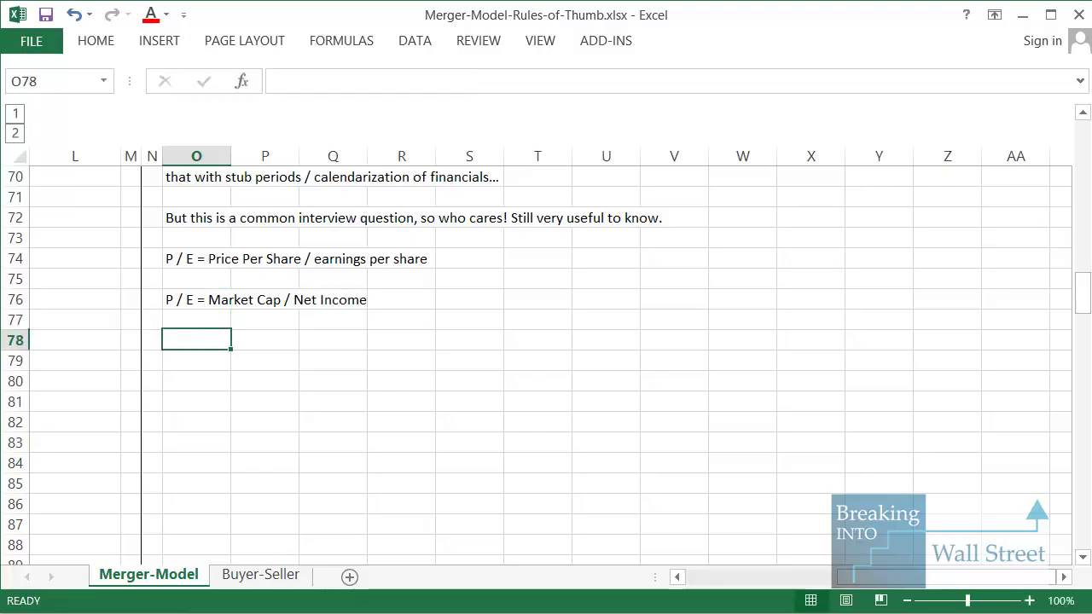
Step: Enter "1 / (P/E) = Net Income / Market Cap" in O78 and highlight row 78
type("1")
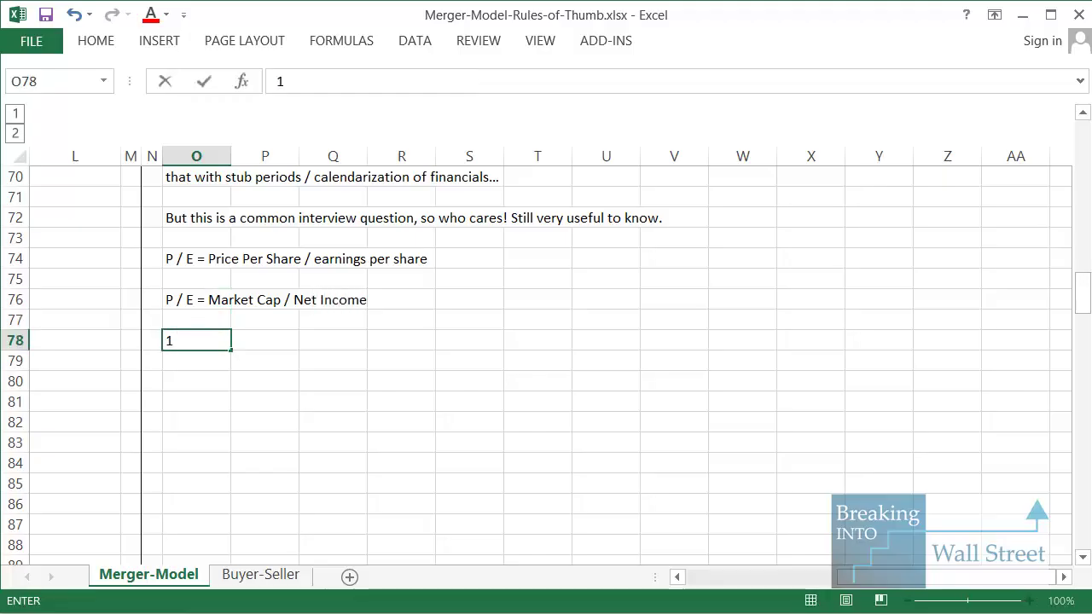
type(" / (P/")
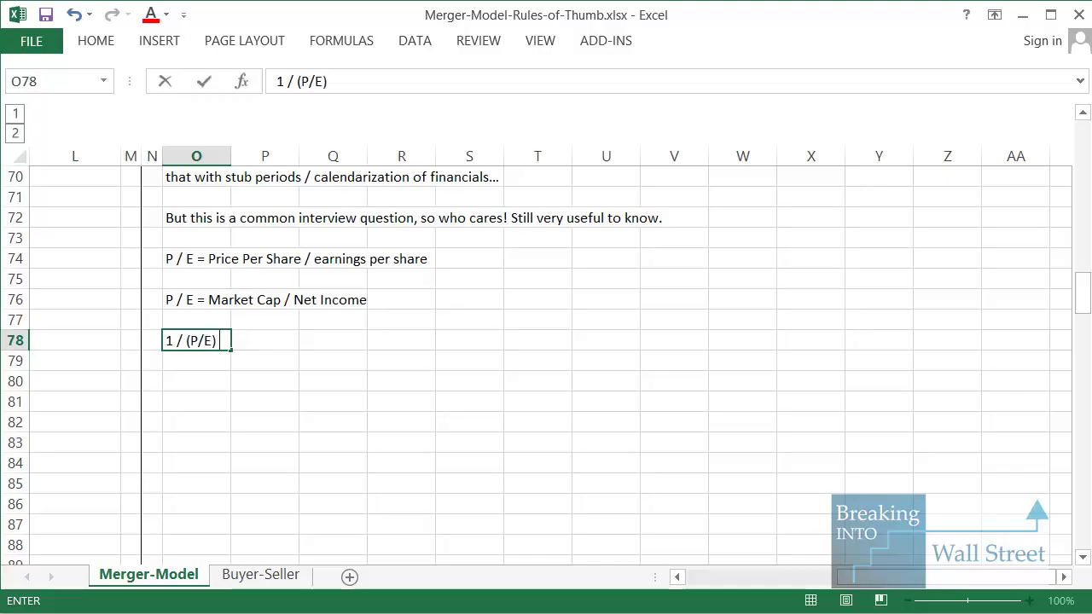
type("E) = Net Income / M")
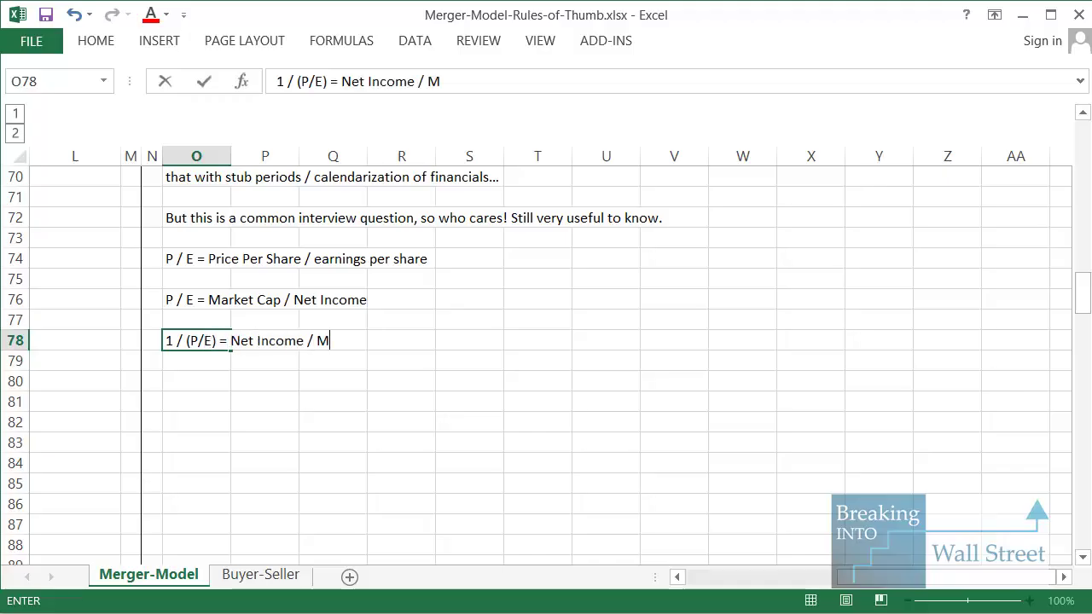
type("arket Cap")
key("ctrl+Return")
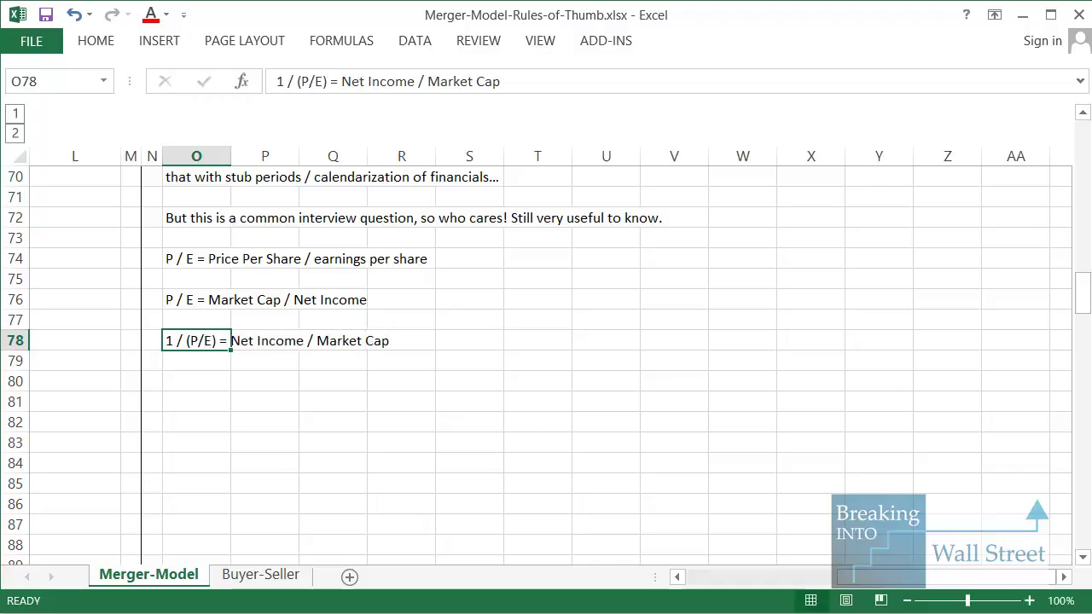
key("shift+space")
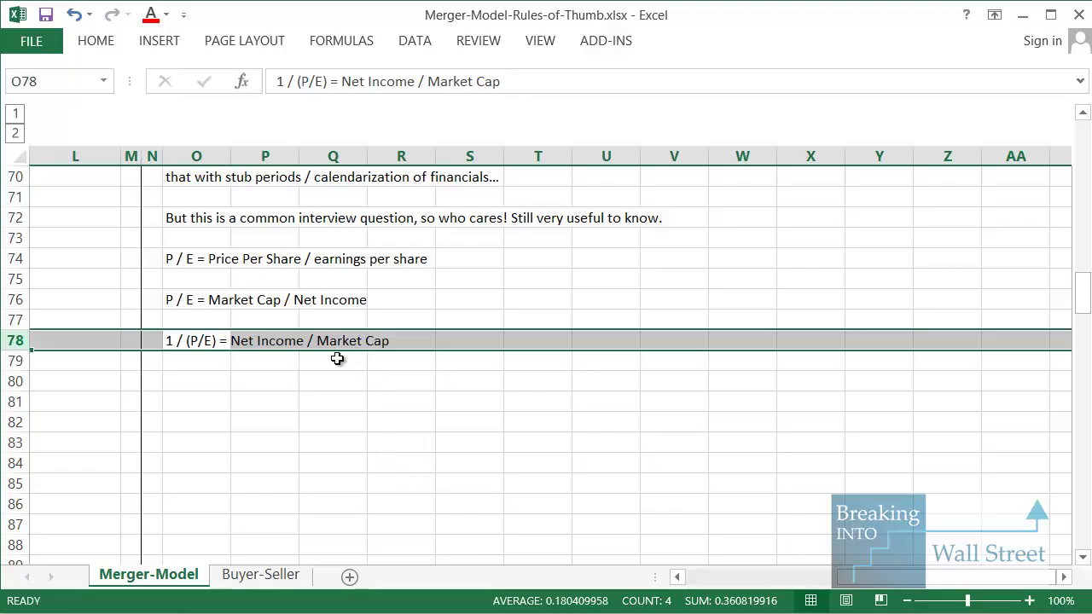
scroll(327, 353, "up", 2)
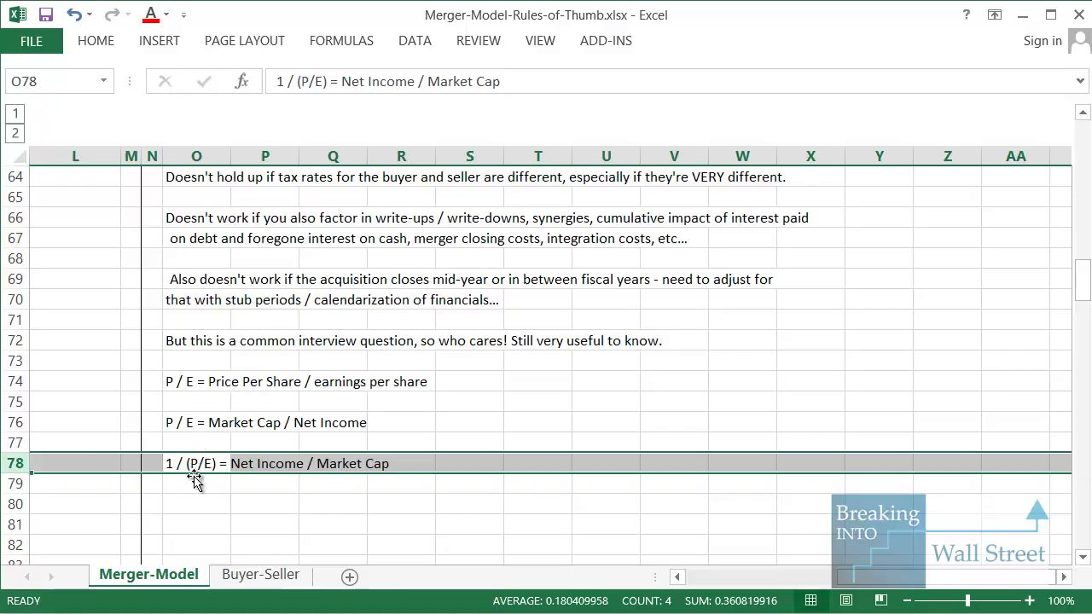
Step: Delete the three P / E notes in O74:V79
left_click(203, 422)
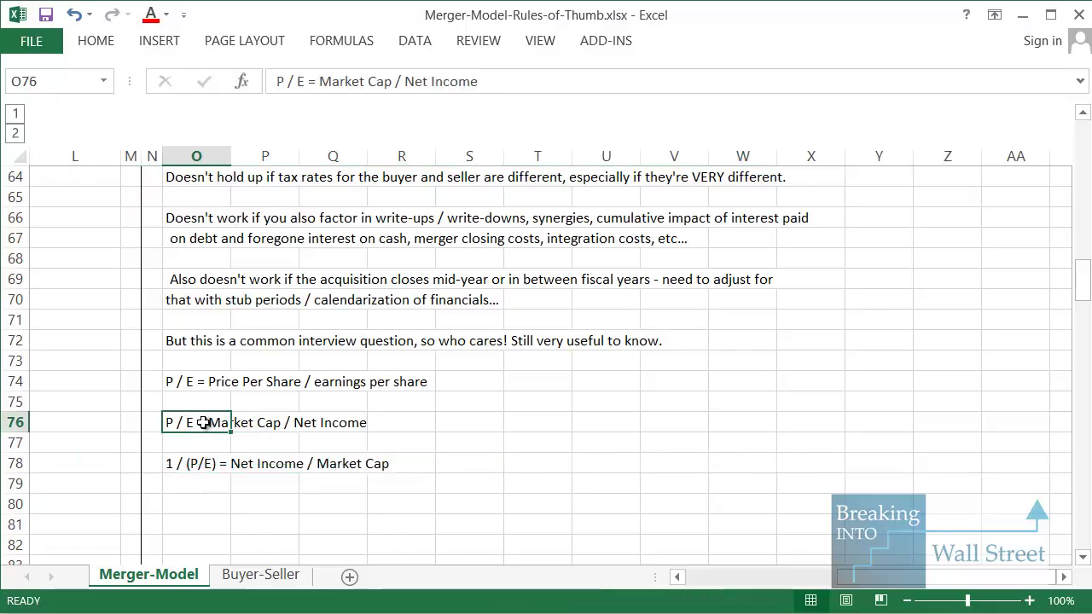
scroll(203, 423, "up", 2)
left_click(213, 294)
scroll(197, 428, "down", 2)
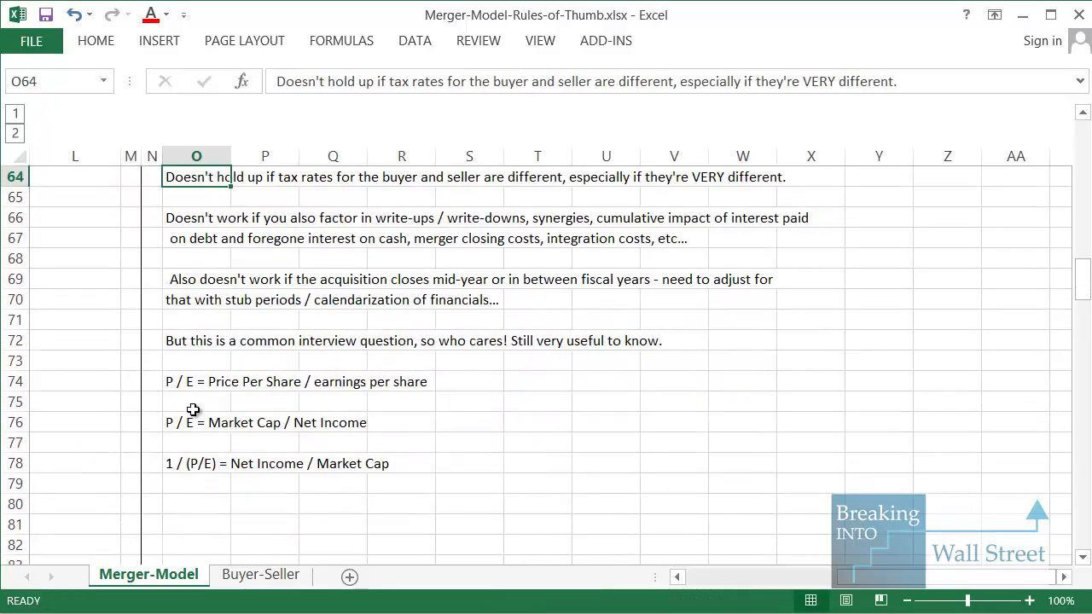
left_click_drag(201, 384, 656, 479)
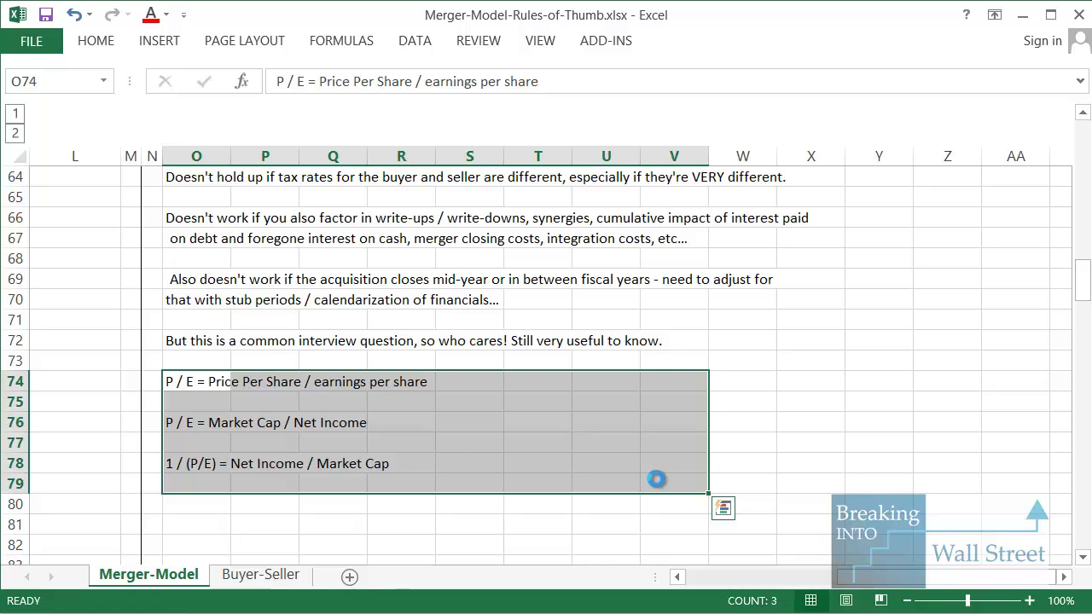
key("Delete")
Step: Return to the transaction assumptions, highlight the financing rates in B15:F17 and inspect the Weighted "Cost" of Acquisition formula in F19
scroll(653, 478, "up", 4)
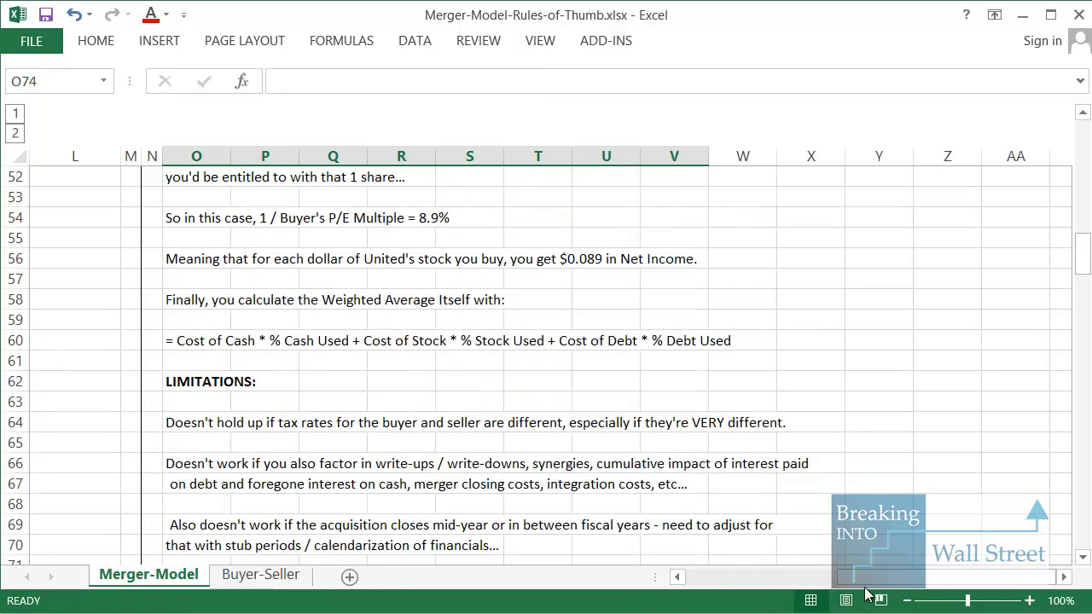
left_click_drag(804, 589, 807, 589)
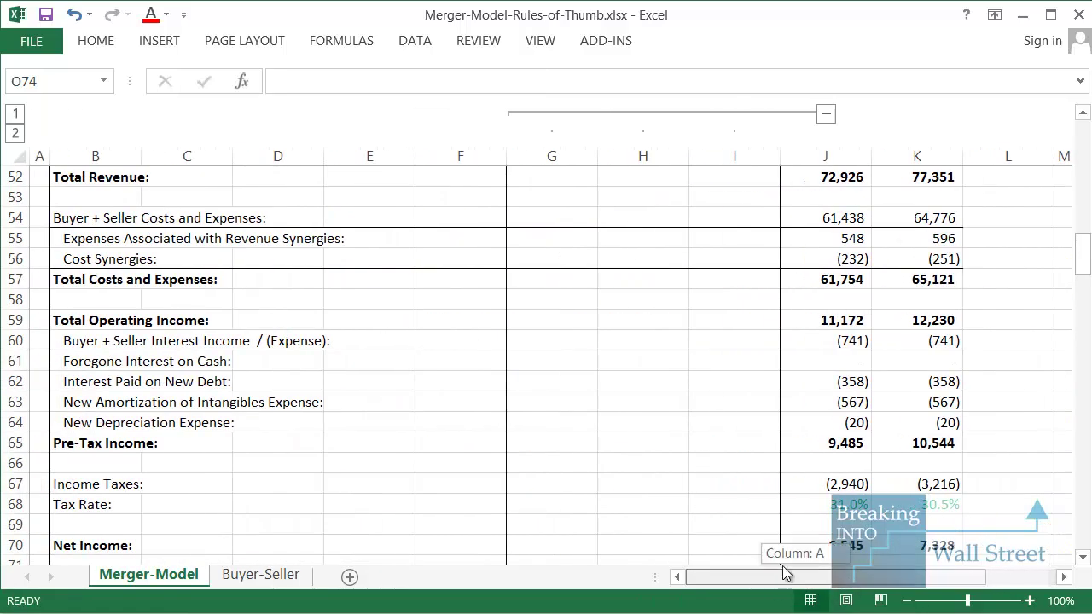
scroll(854, 423, "up", 17)
scroll(395, 402, "down", 1)
left_click(395, 402)
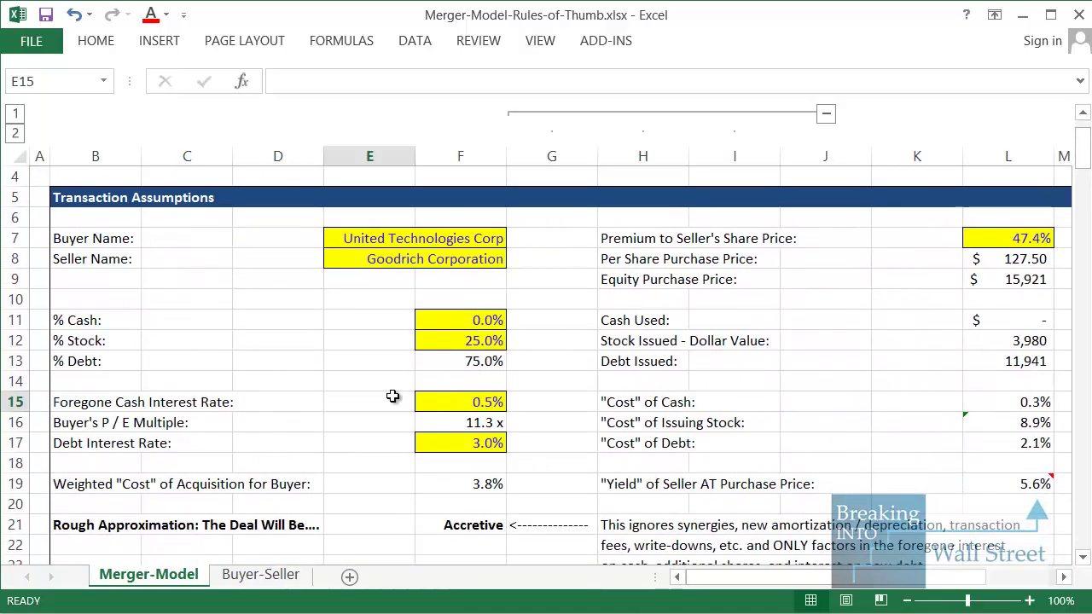
scroll(460, 327, "down", 3)
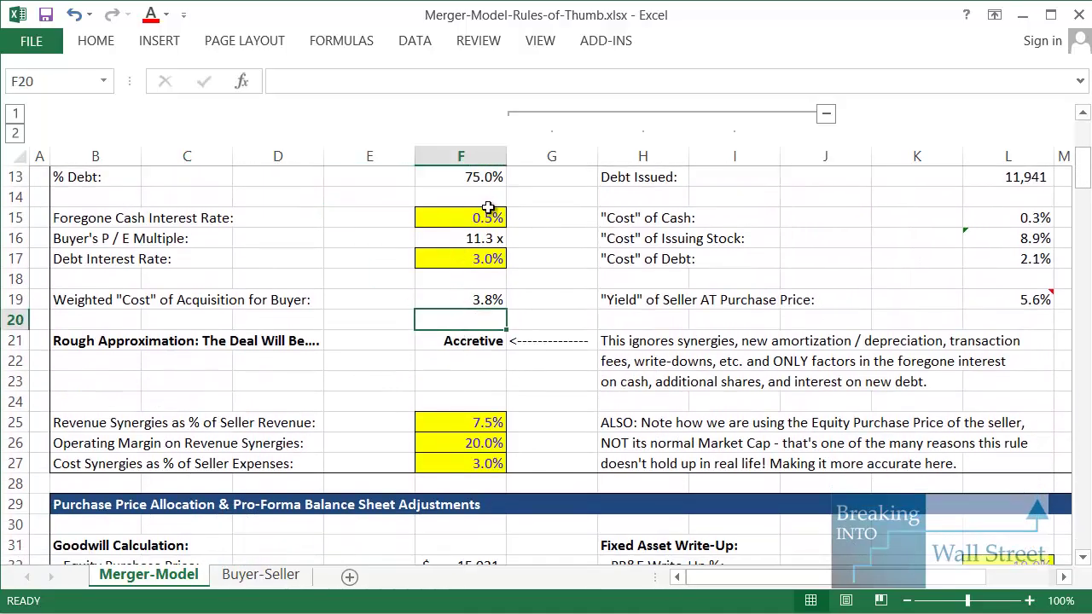
left_click_drag(488, 207, 96, 259)
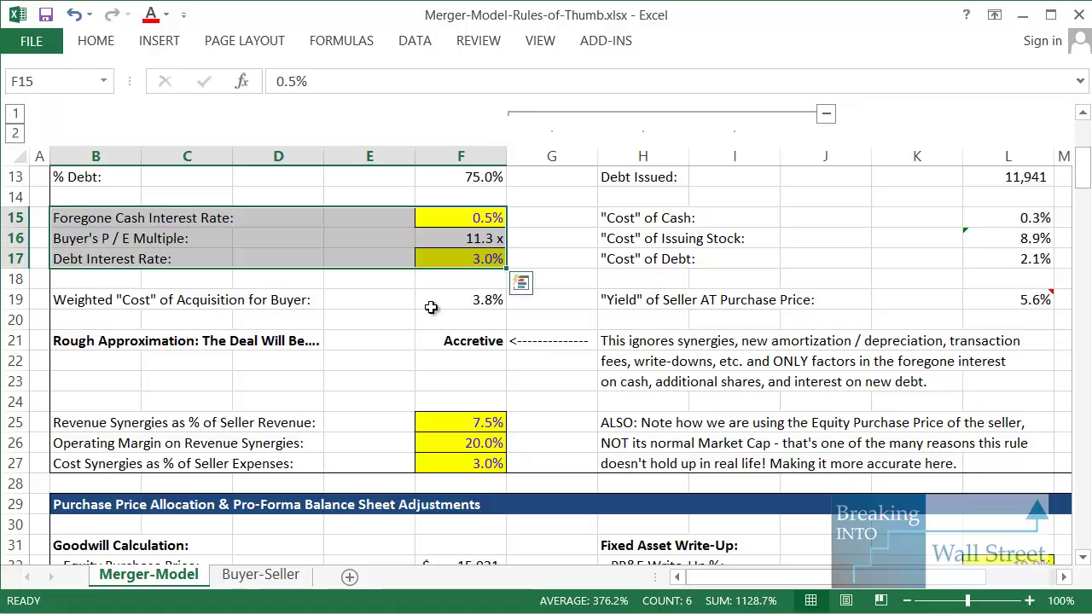
left_click(443, 302)
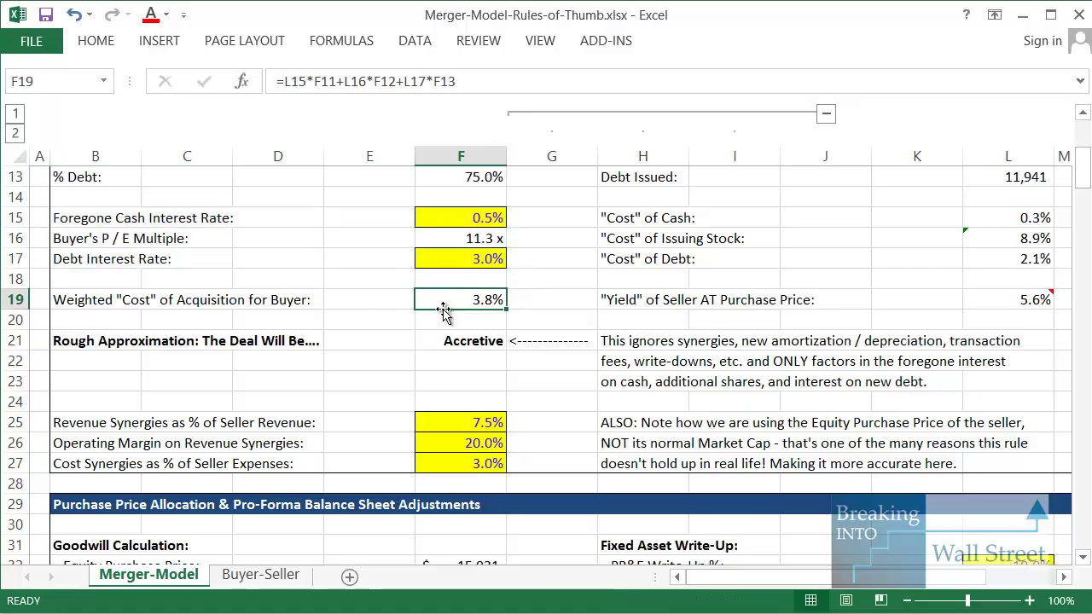
left_click(478, 263)
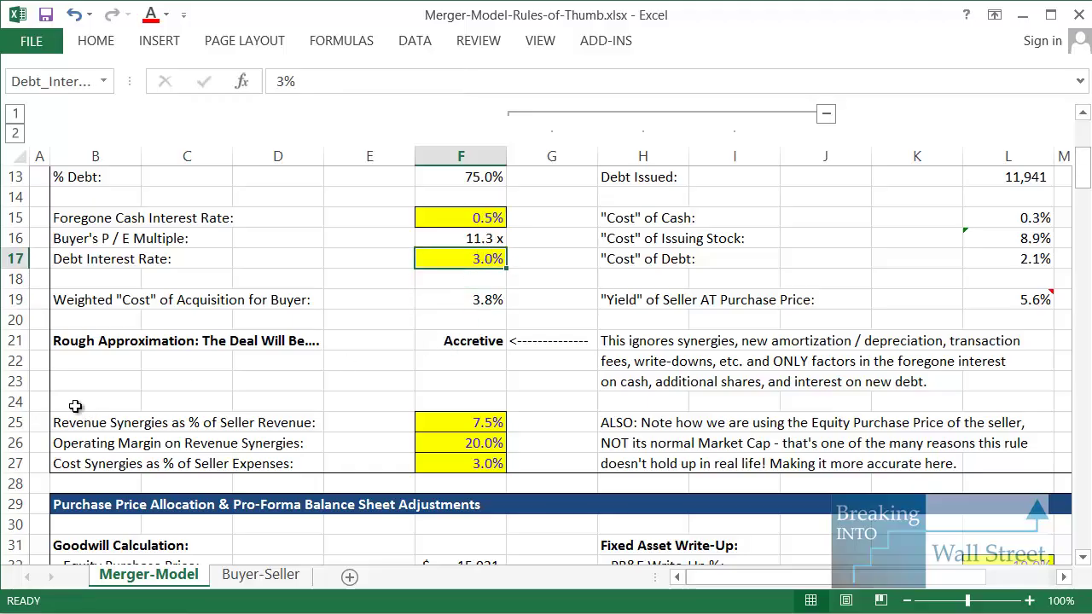
Step: Highlight the Rough Approximation row in B21:F21 and show the formula in F21
left_click_drag(91, 347, 473, 341)
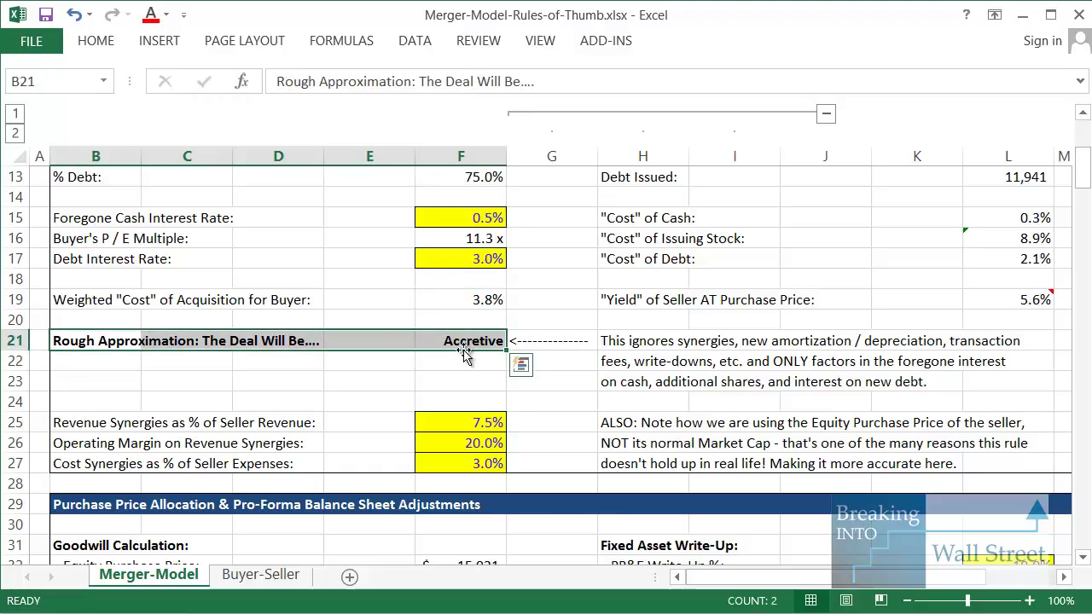
key("shift+Tab")
left_click(476, 337)
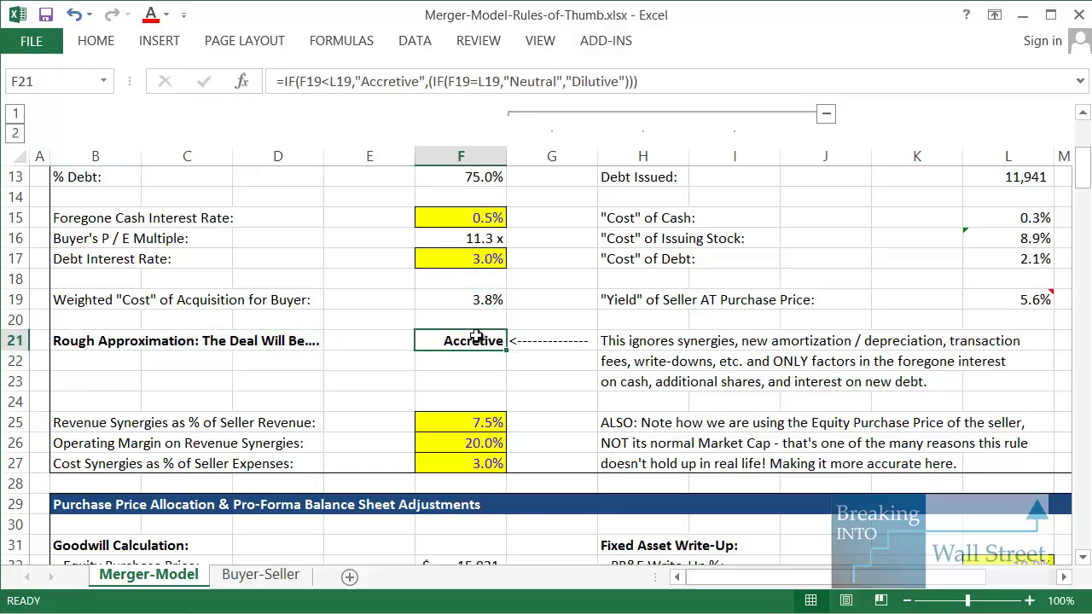
Step: Set the Buyer's P / E Multiple in F16 to 25
left_click(465, 224)
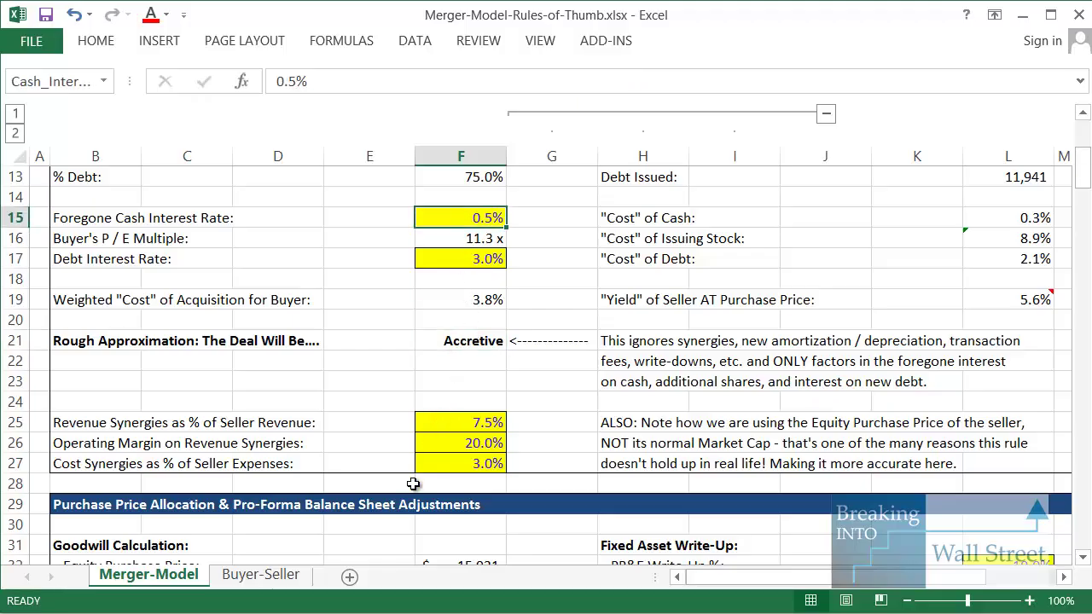
key("Down")
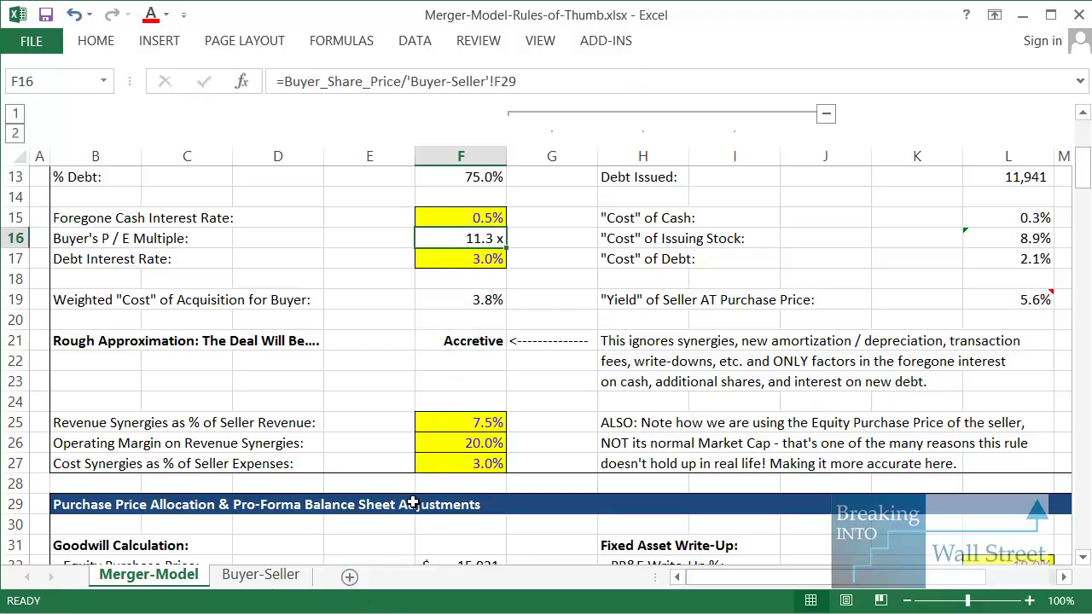
type("25")
key("ctrl+Return")
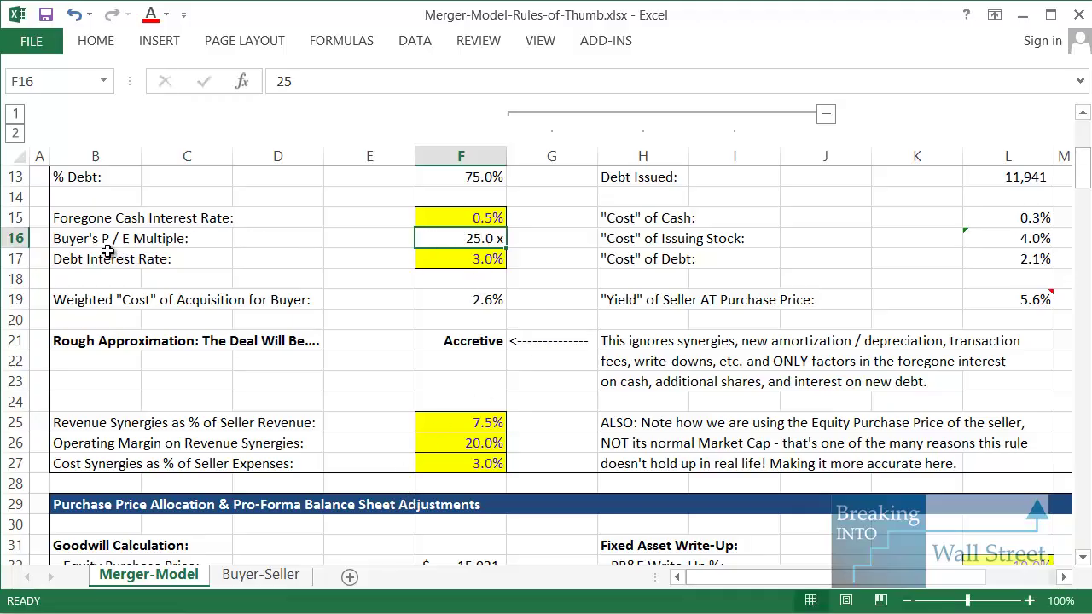
Step: Highlight the Buyer's P / E Multiple and the Weighted "Cost" through Rough Approximation rows, and undo the multiple's change
left_click_drag(108, 246, 499, 241)
left_click_drag(112, 297, 502, 346)
left_click_drag(82, 237, 475, 248)
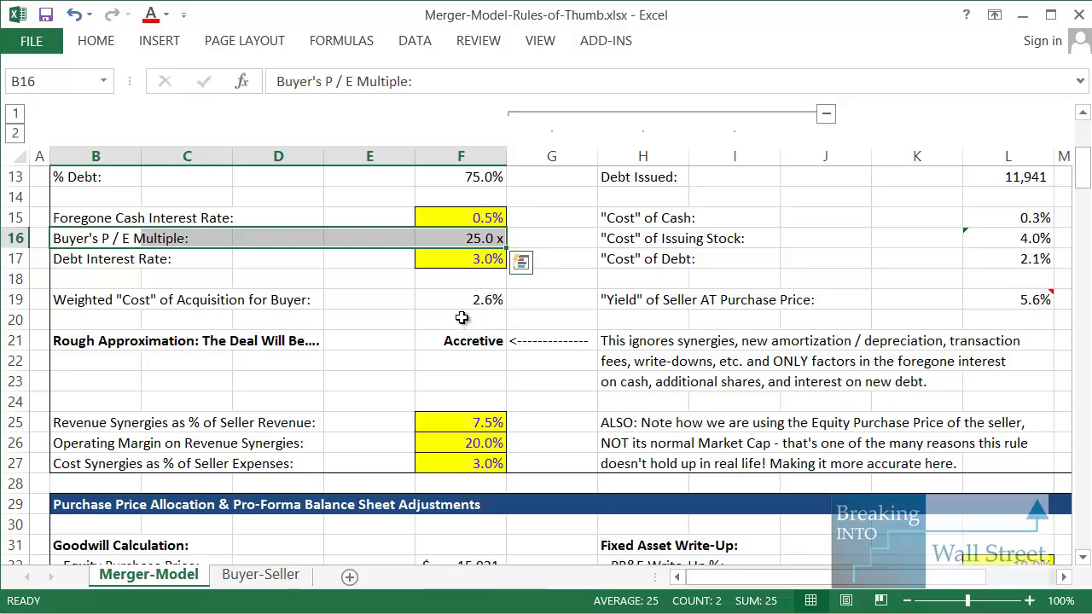
key("ctrl+z")
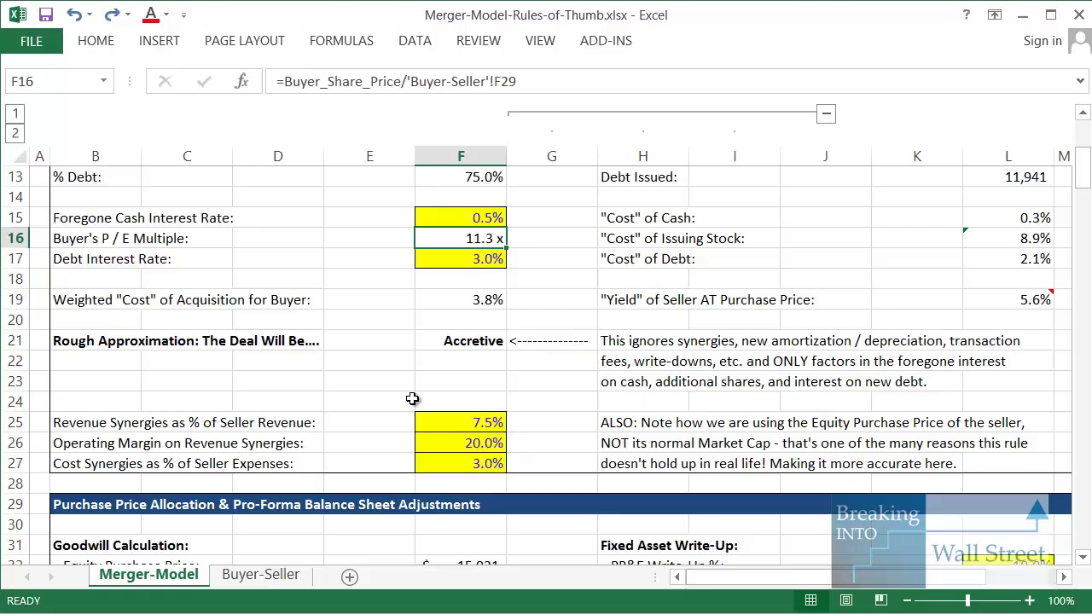
Step: Set the Buyer's P / E Multiple to 5 and highlight the Weighted "Cost" and Rough Approximation in B19:F21
type("5")
key("ctrl+Return")
left_click_drag(480, 302, 119, 354)
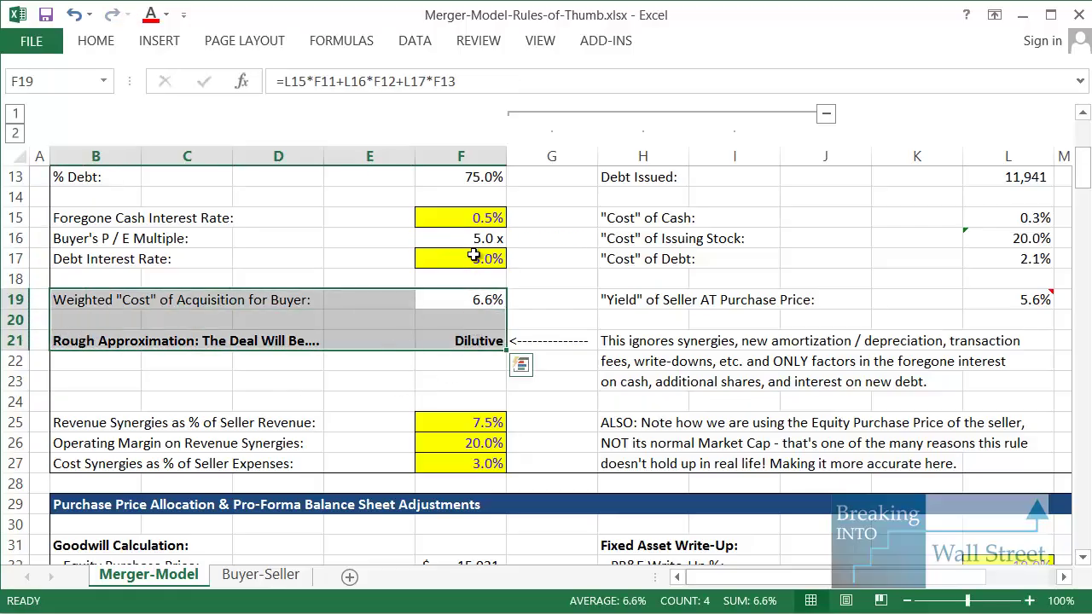
Step: Highlight the Buyer's P / E Multiple in B16:F16, undo its last change and move to the Debt Interest Rate
left_click_drag(483, 238, 86, 235)
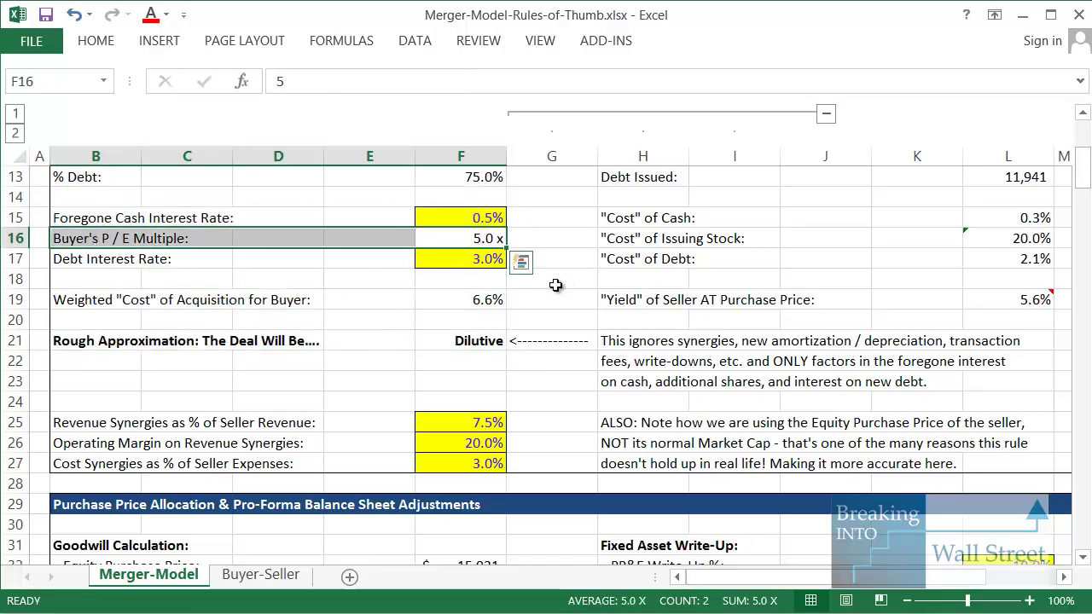
key("ctrl+z")
key("Down")
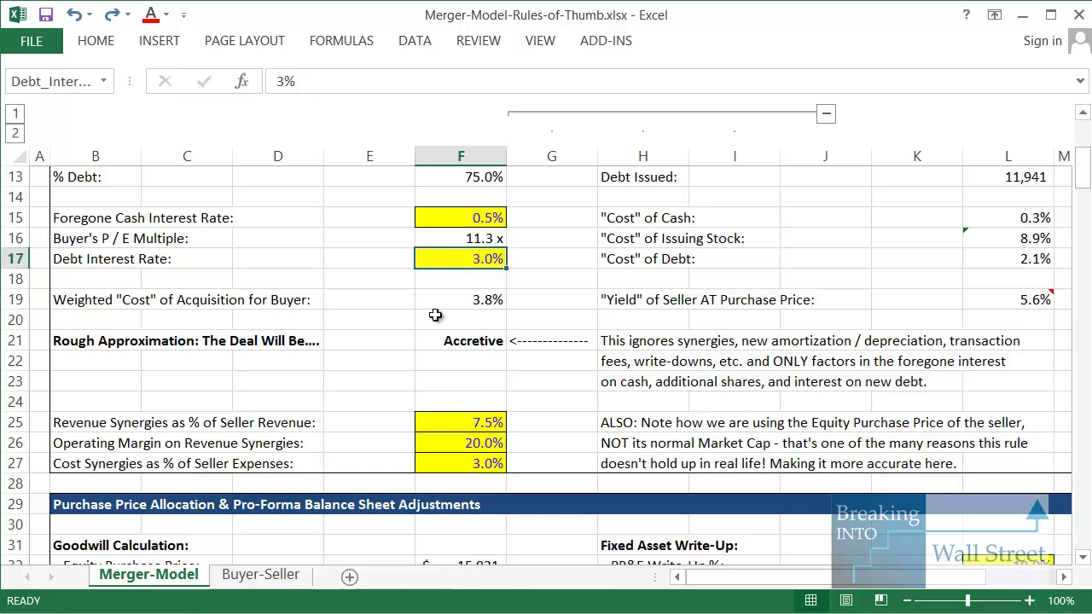
Step: Highlight rows 15 to 17, followed by the Foregone Cash Interest Rate and Debt Interest Rate rows individually in columns B to F
key("shift+Up")
key("shift+space")
key("shift+Up")
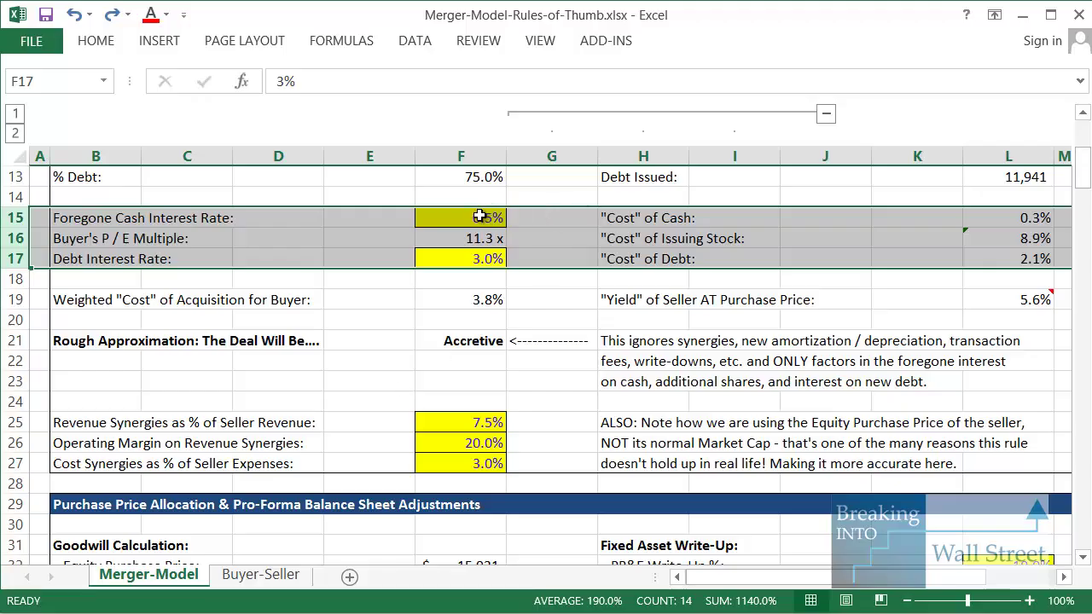
left_click_drag(480, 216, 86, 258)
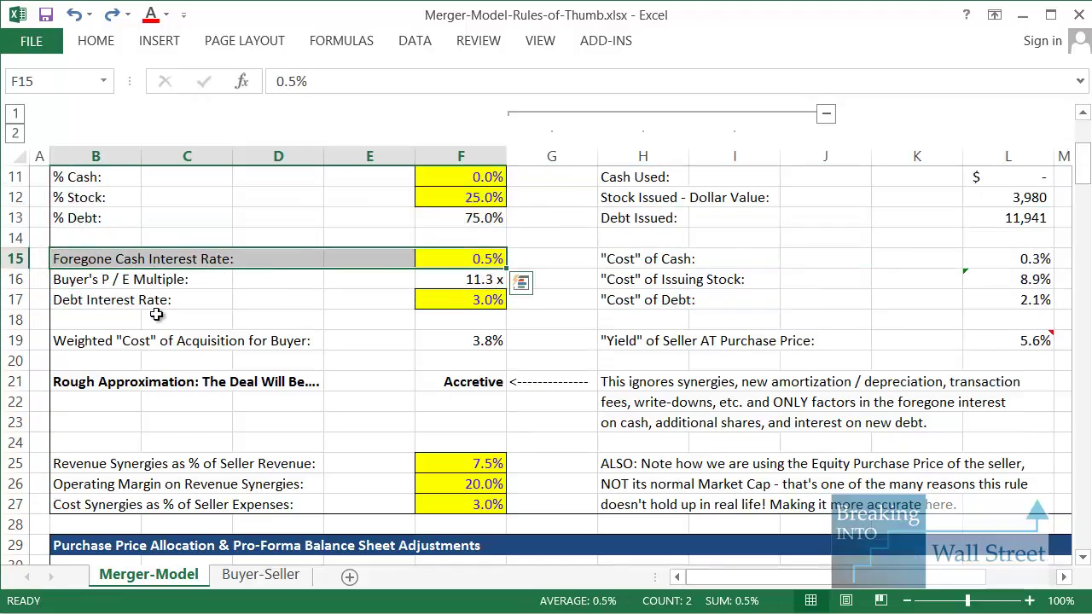
left_click_drag(100, 296, 491, 301)
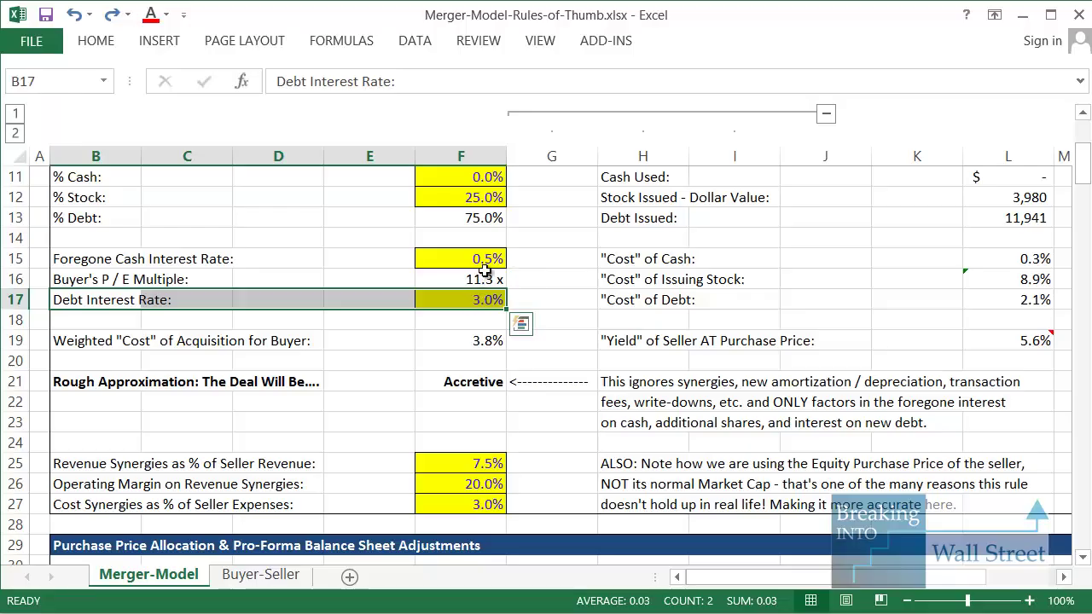
Step: Set the Debt Interest Rate in F17 to 15% and highlight the Weighted "Cost" and Rough Approximation in B19:F21
left_click(487, 259)
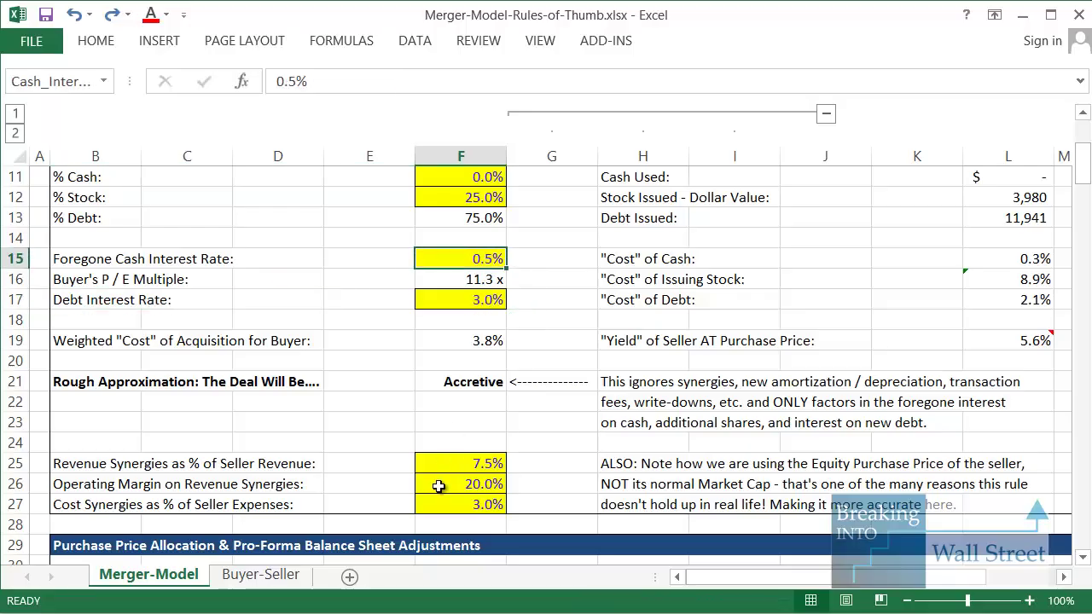
key("Down")
key("Down")
type("15")
key("ctrl+Return")
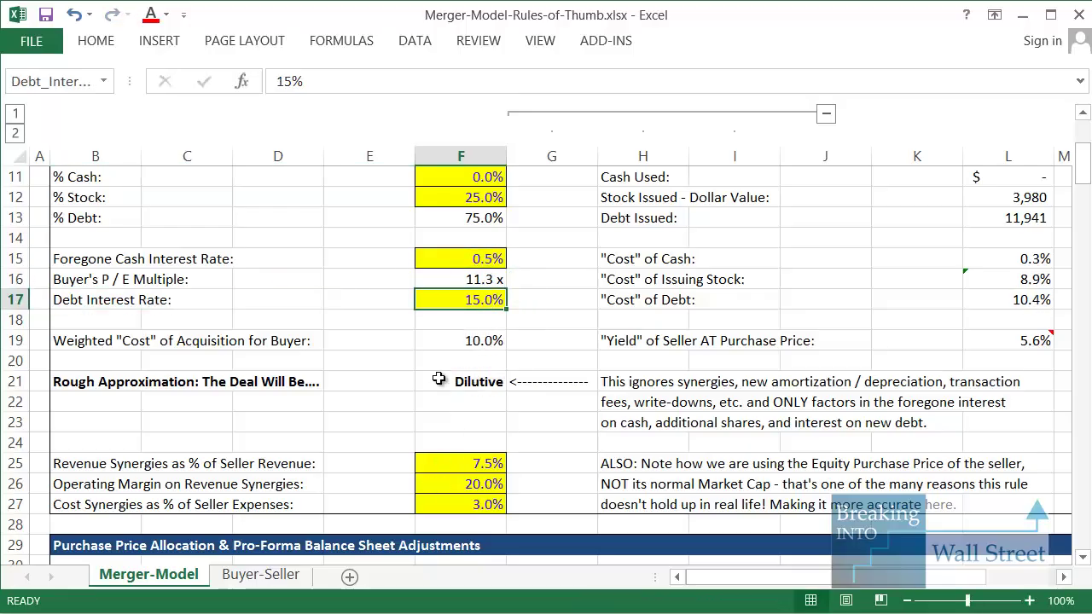
left_click_drag(476, 340, 103, 379)
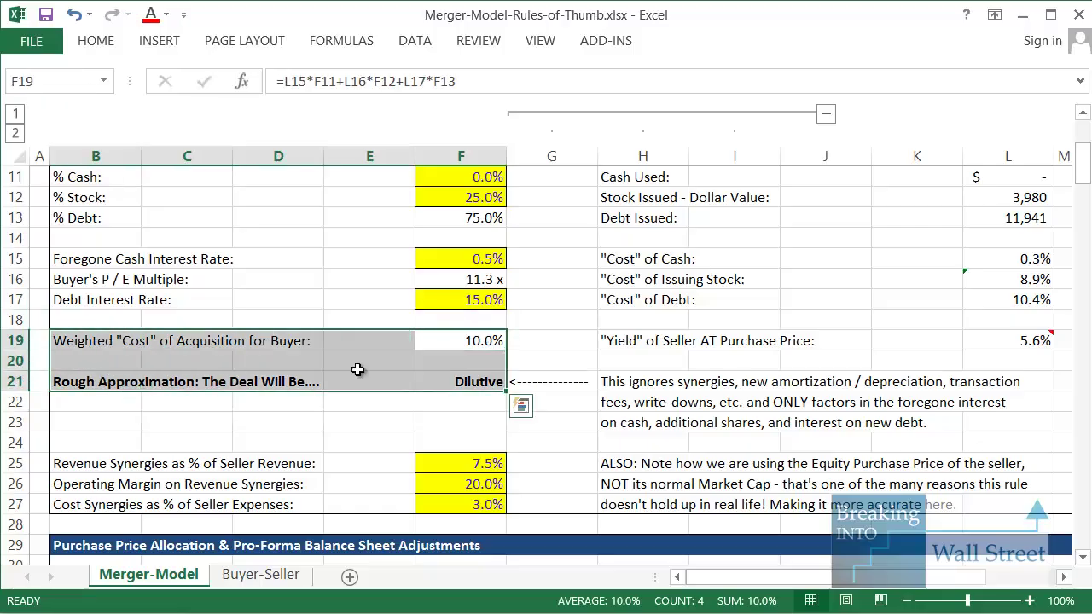
Step: Set the Debt Interest Rate in F17 to 3% and select the Rough Approximation result in F21
left_click(487, 295)
type("3")
key("ctrl+Return")
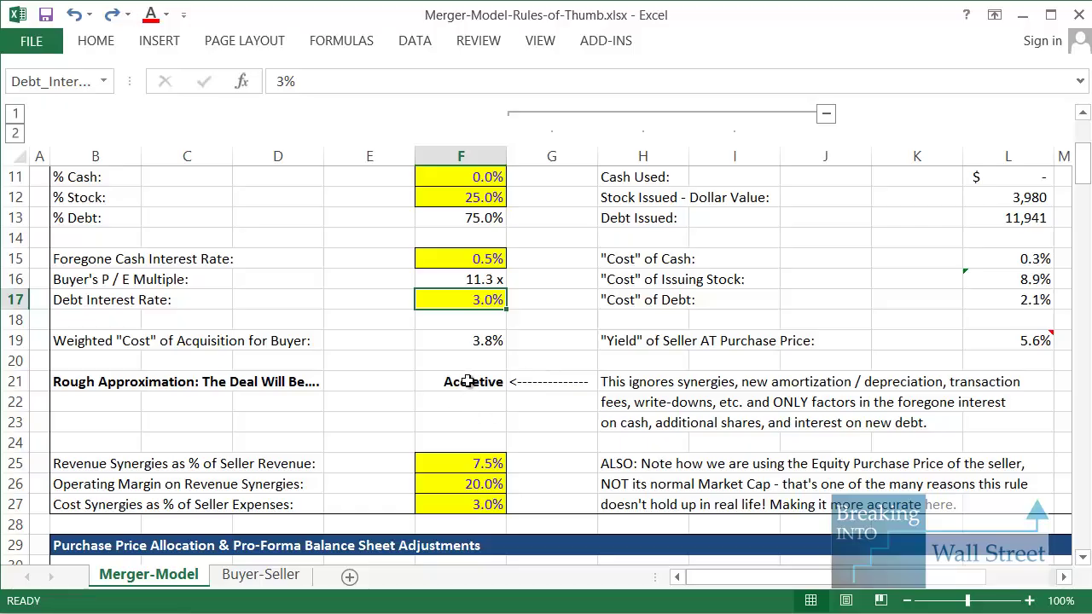
key("Down")
key("Down")
key("Down")
key("Down")
Step: Highlight the Equity Purchase Price note in H25:L27 and the rules of thumb introduction in O5:Y16, ending on cell O5
left_click_drag(754, 579, 836, 561)
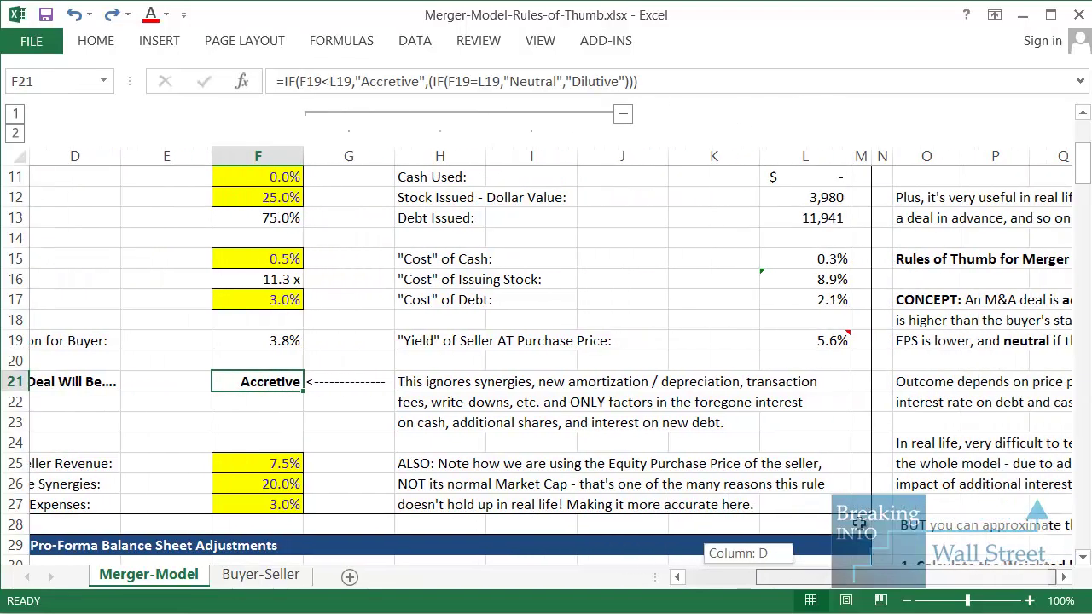
left_click_drag(430, 470, 819, 504)
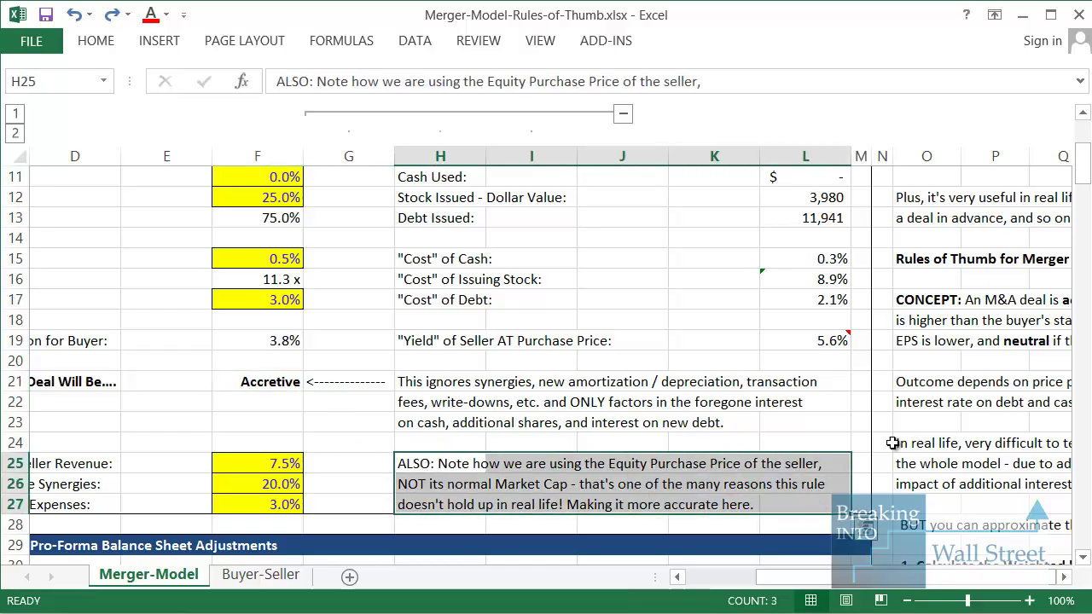
left_click_drag(893, 442, 1078, 470)
scroll(295, 278, "up", 4)
left_click_drag(288, 259, 956, 478)
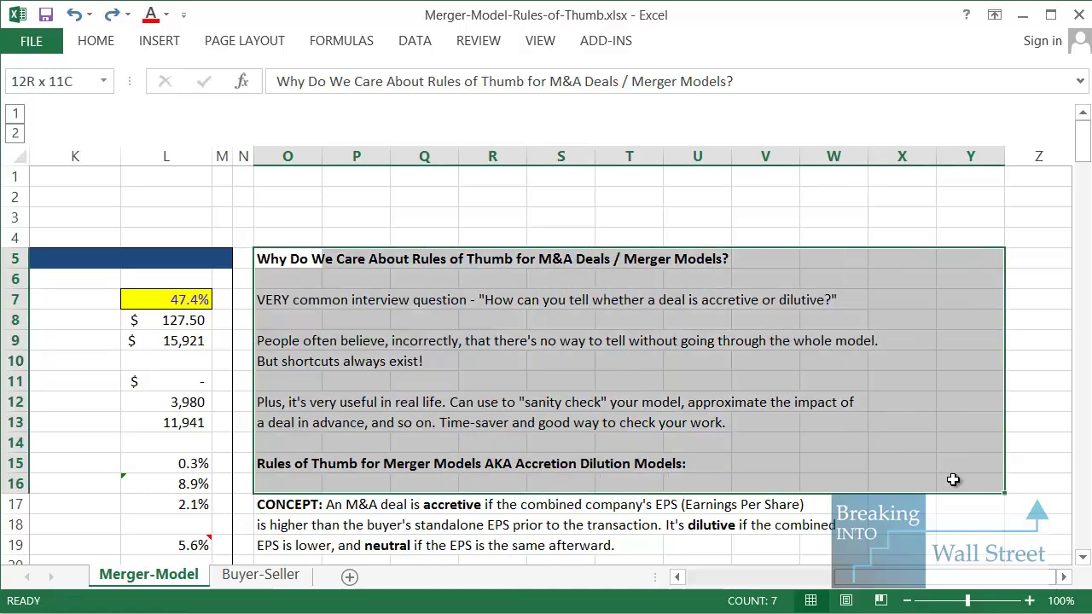
left_click(697, 341)
left_click(260, 256)
Step: Highlight the LIMITATIONS section in O62:X73 and its individual points on write-ups, mid-year closings and the interview question
scroll(273, 337, "down", 17)
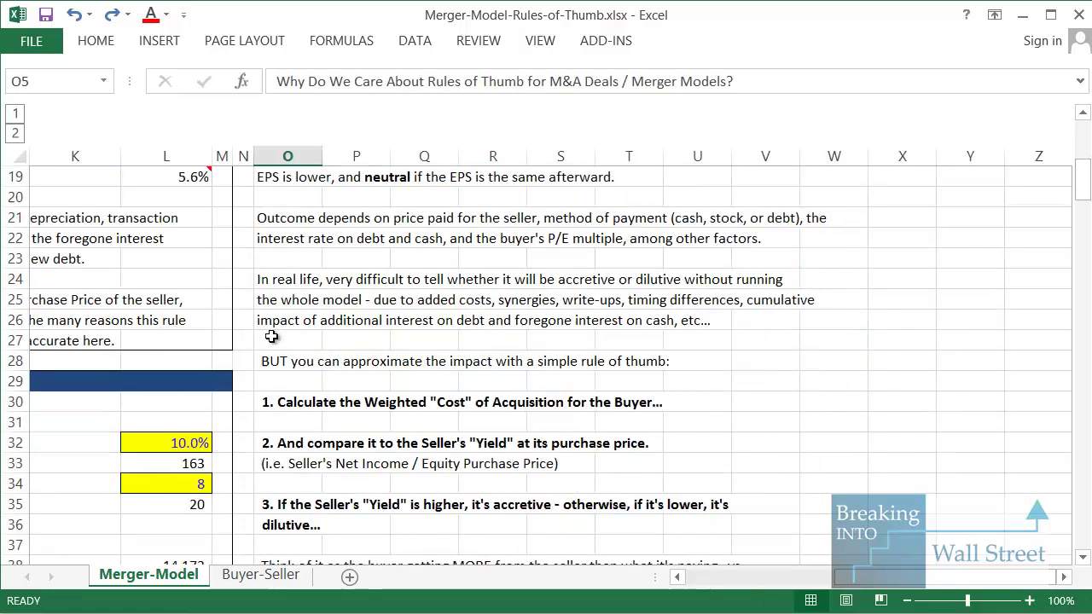
scroll(280, 357, "down", 3)
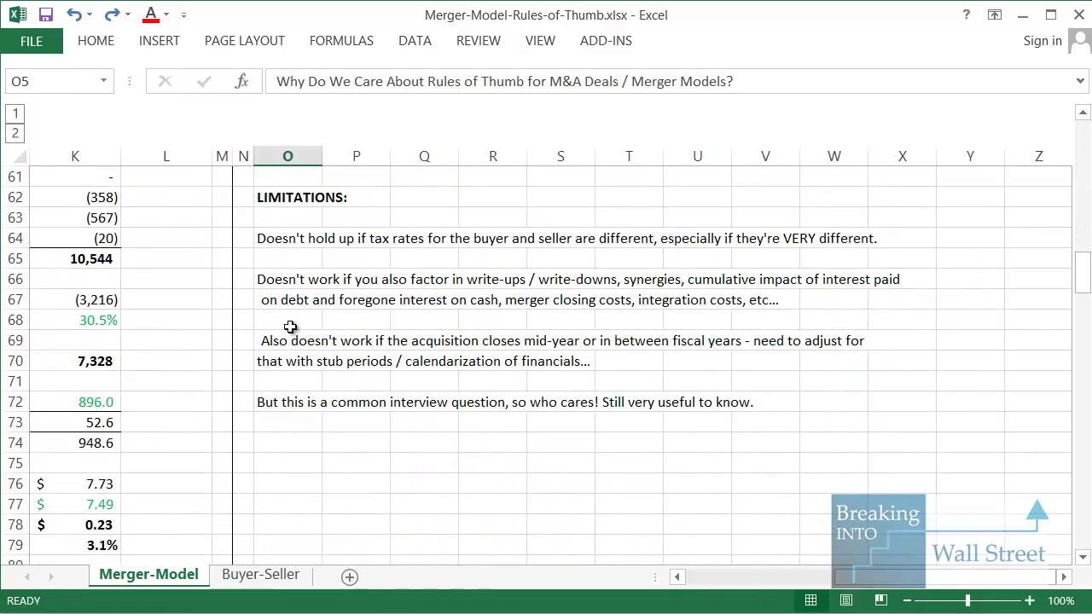
scroll(273, 384, "up", 2)
left_click_drag(270, 328, 896, 546)
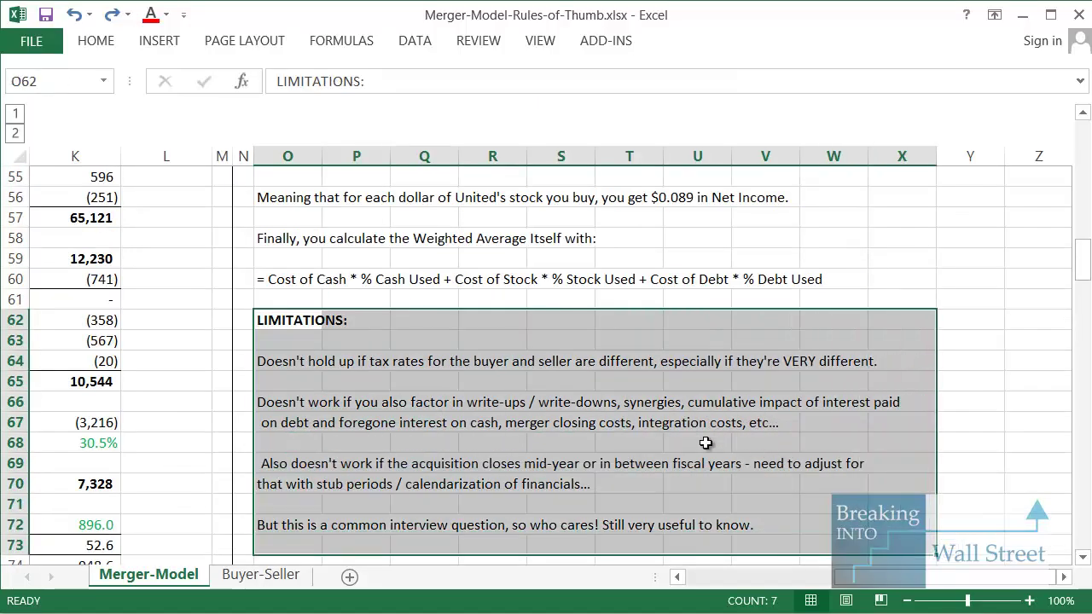
scroll(706, 446, "down", 1)
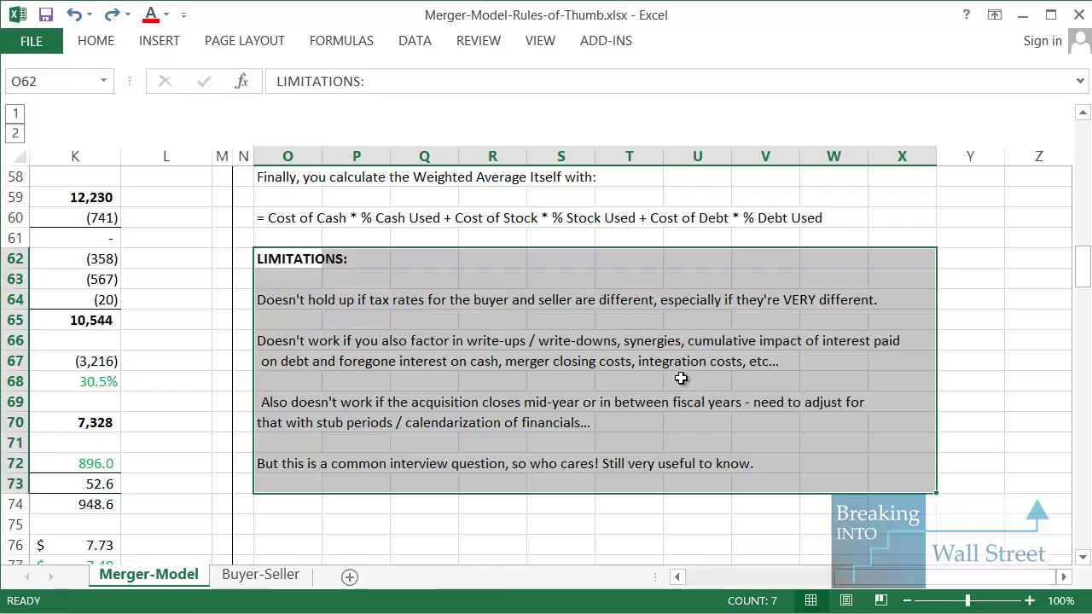
left_click_drag(290, 335, 936, 450)
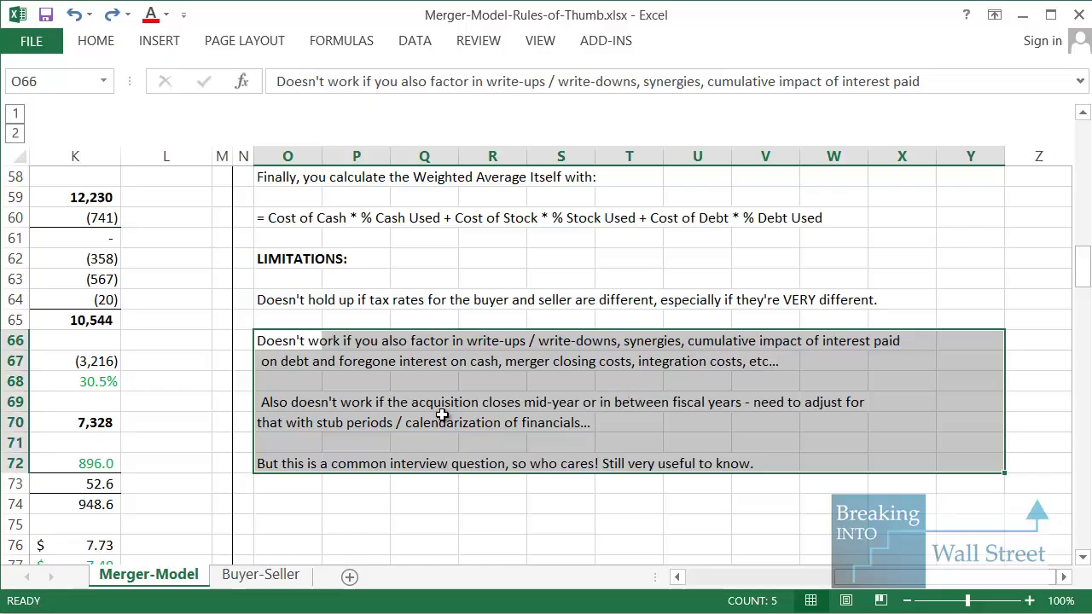
left_click_drag(272, 397, 890, 427)
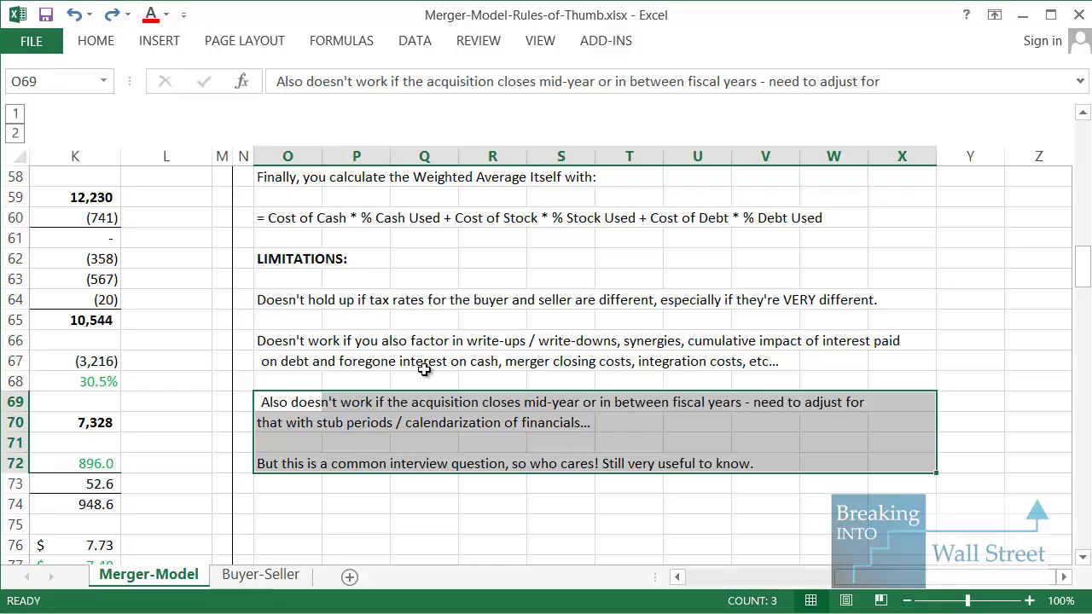
left_click_drag(288, 461, 921, 261)
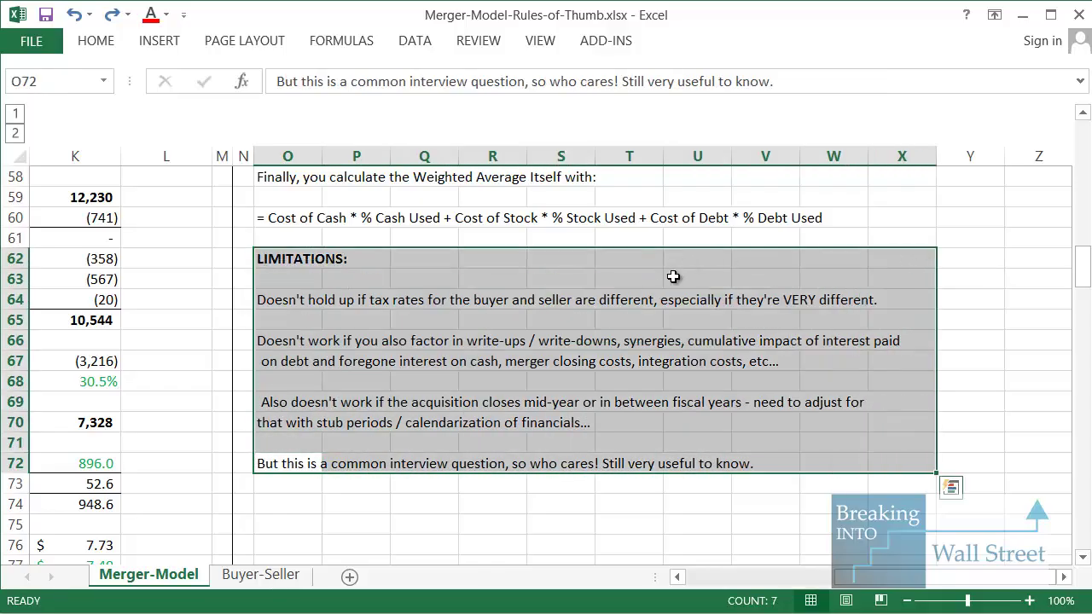
Step: Highlight the "Why Do We Care About Rules of Thumb" section in O5:X13
scroll(661, 286, "up", 15)
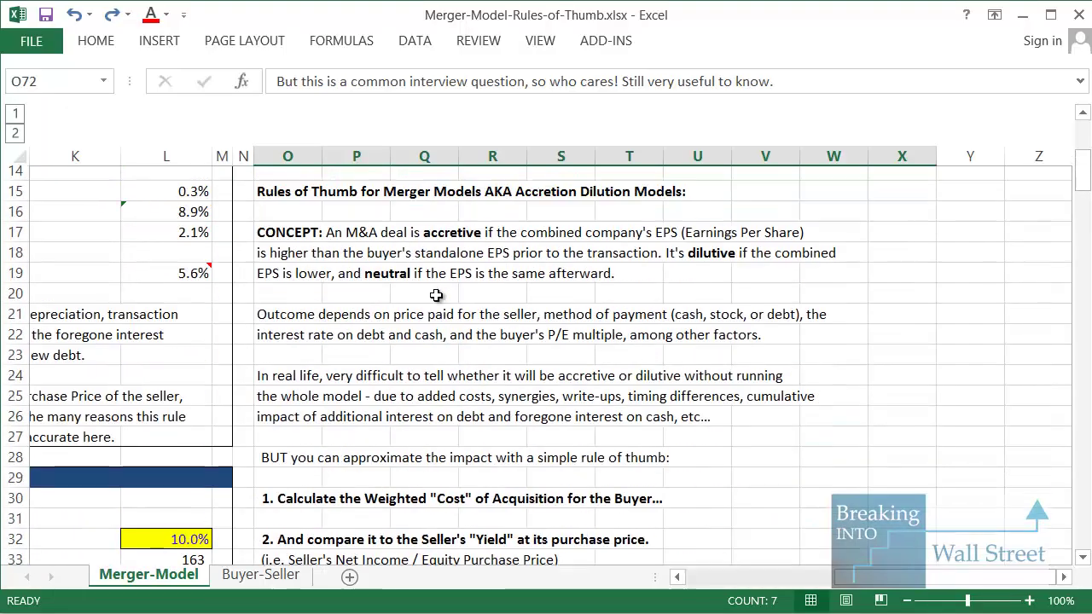
scroll(436, 296, "up", 5)
left_click_drag(287, 256, 910, 424)
scroll(866, 392, "down", 1)
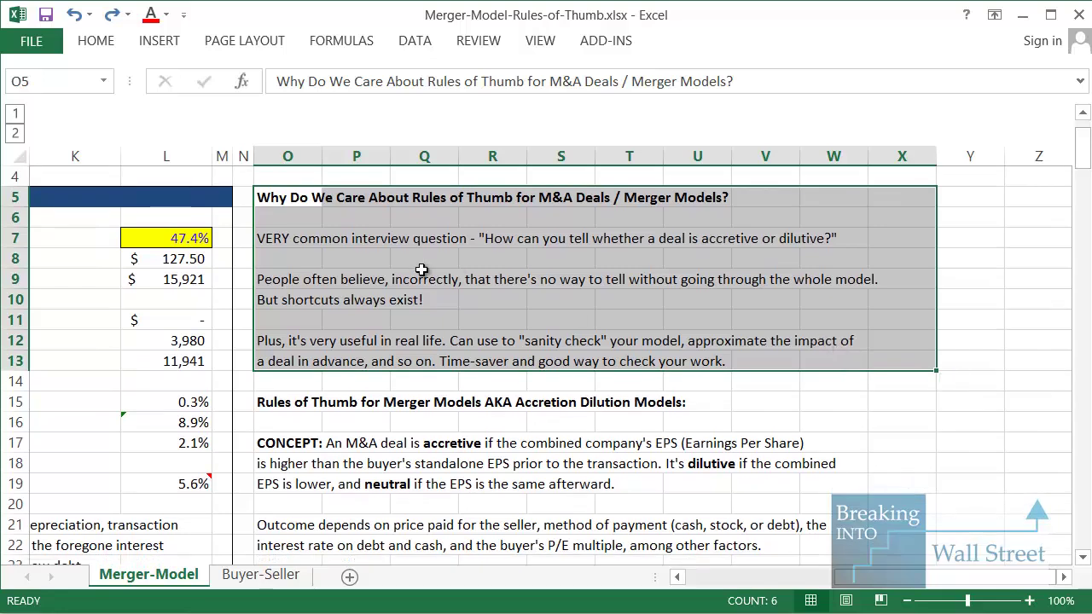
scroll(320, 273, "down", 1)
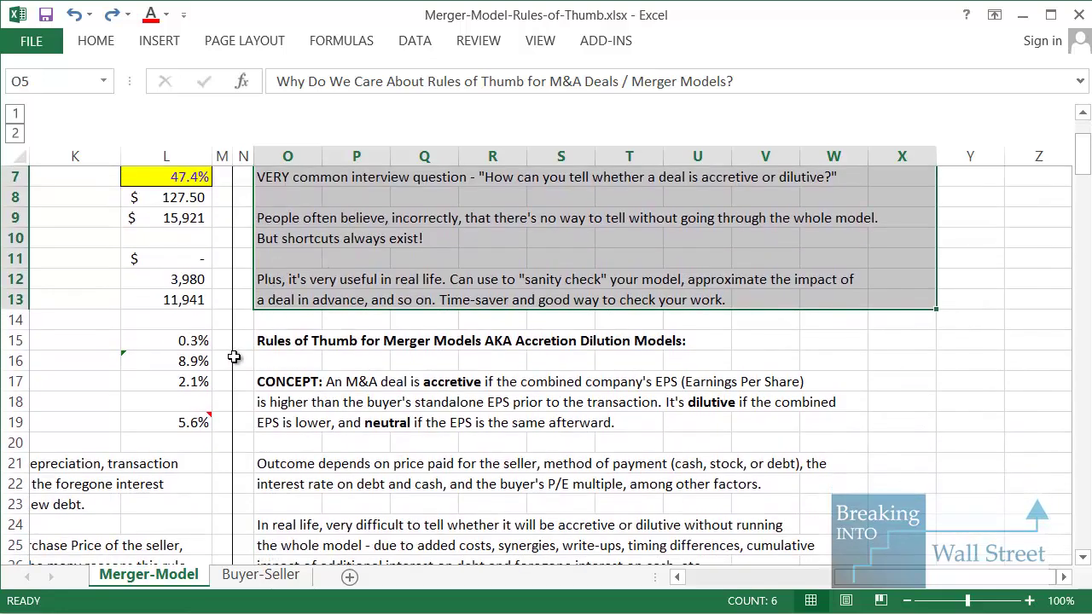
Step: Highlight the CONCEPT definition of accretive, dilutive and neutral deals in O17:W19
scroll(252, 357, "down", 1)
left_click_drag(282, 323, 854, 363)
scroll(760, 276, "down", 1)
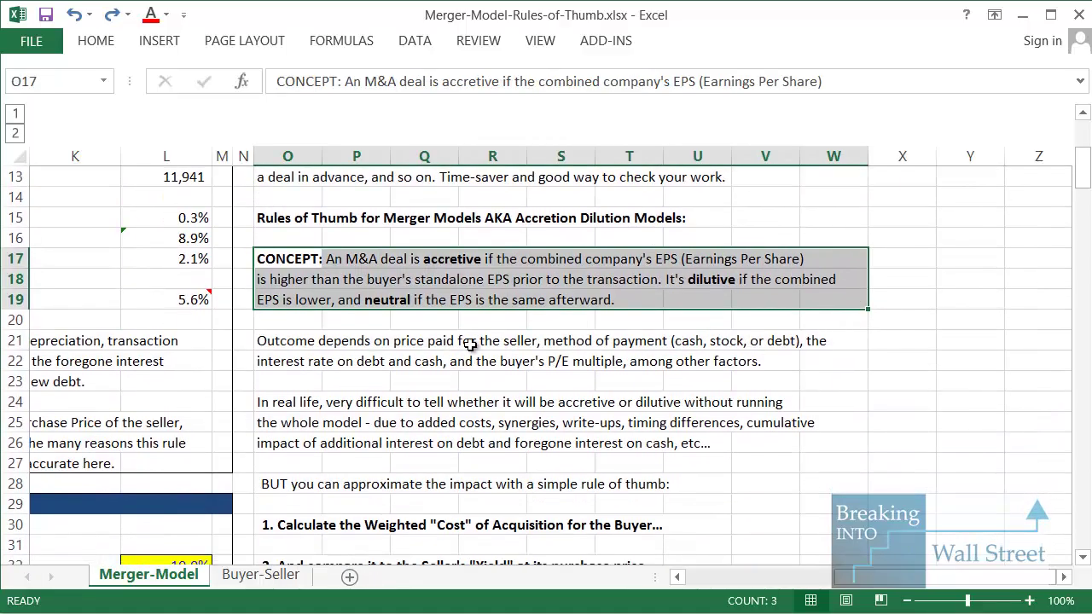
scroll(462, 339, "down", 1)
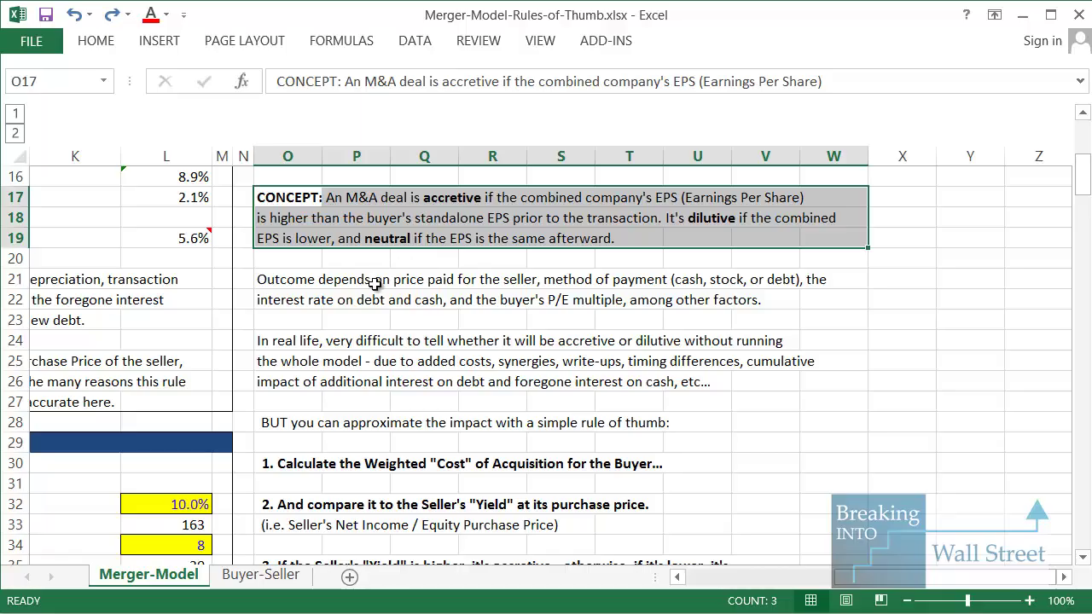
scroll(312, 290, "down", 1)
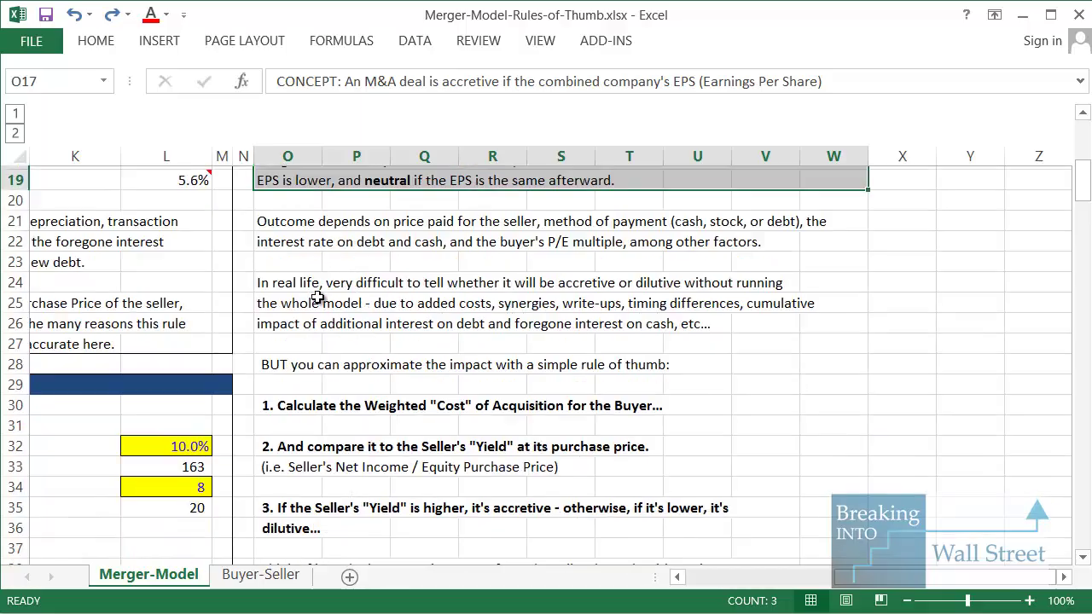
Step: Highlight rule of thumb steps 1, 2 and 3 one after another between O30 and V36
left_click(300, 279)
scroll(303, 278, "down", 2)
left_click_drag(303, 278, 757, 289)
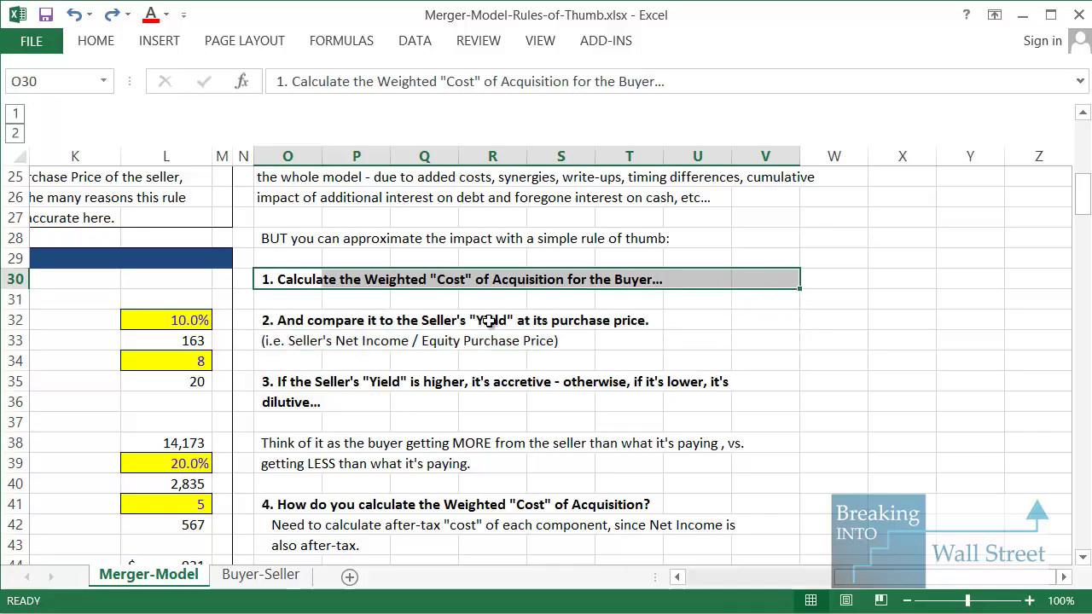
left_click_drag(271, 328, 768, 361)
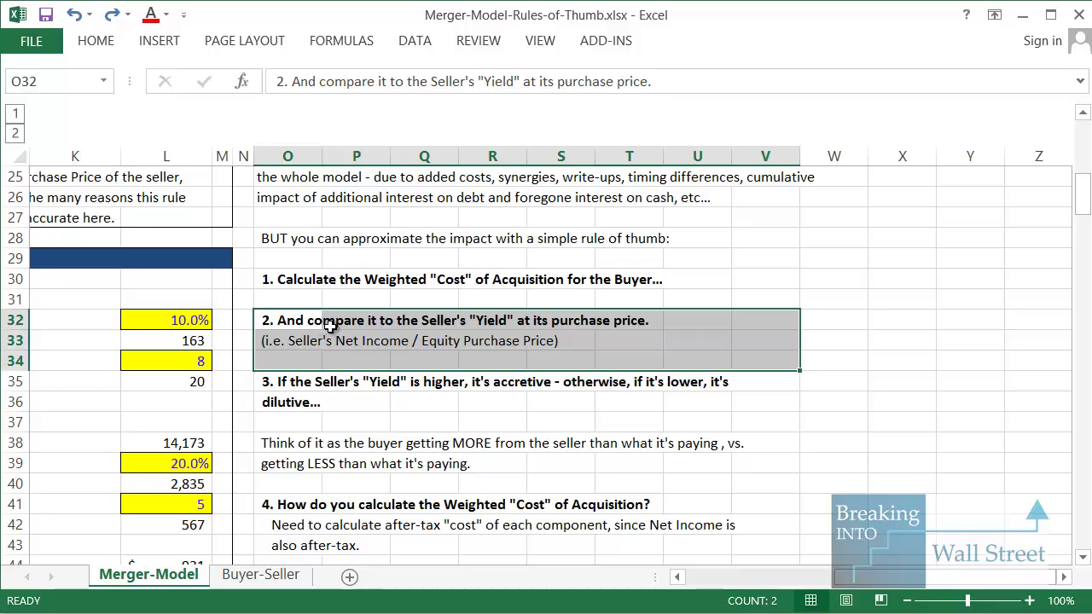
scroll(305, 325, "down", 2)
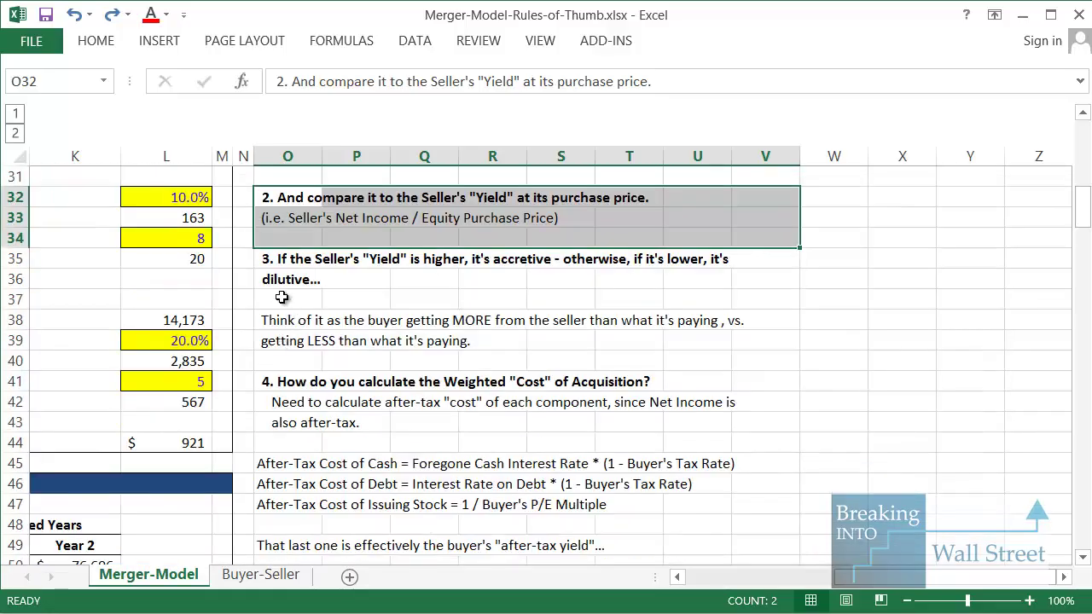
left_click_drag(277, 266, 777, 278)
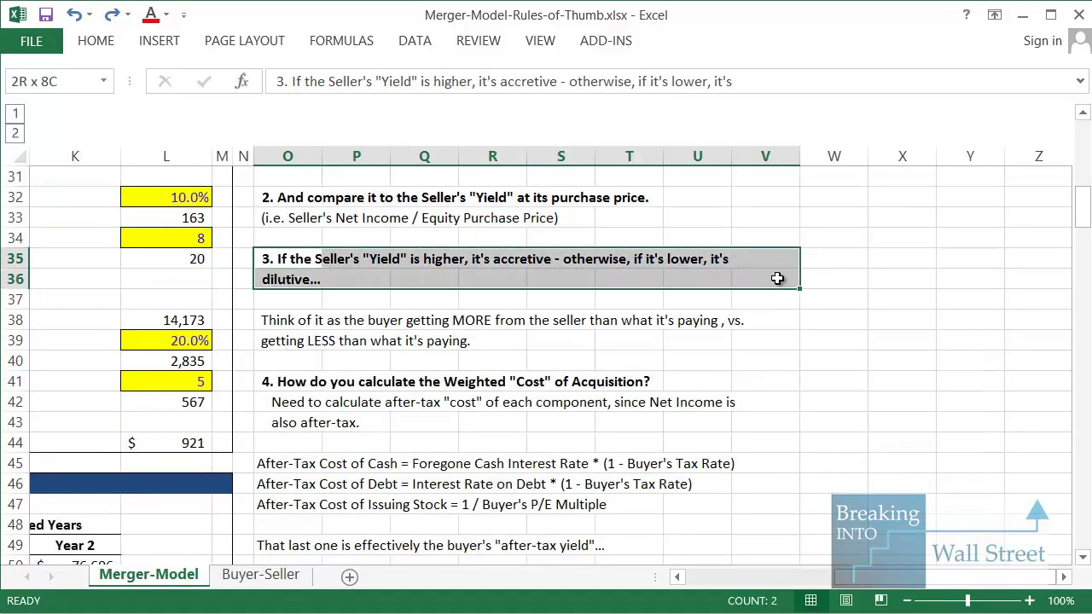
Step: Highlight the Weighted "Cost" explanation in O41:V49 and its after-tax cost formulas in O45:U47, and select the "after-tax yield" note in O49
scroll(359, 293, "down", 1)
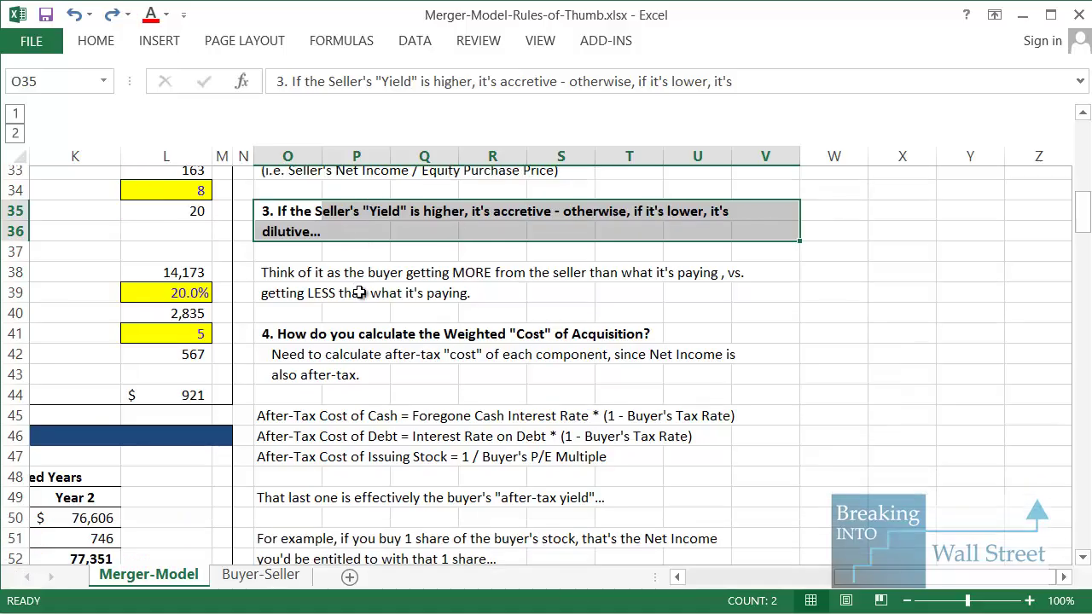
scroll(342, 300, "down", 1)
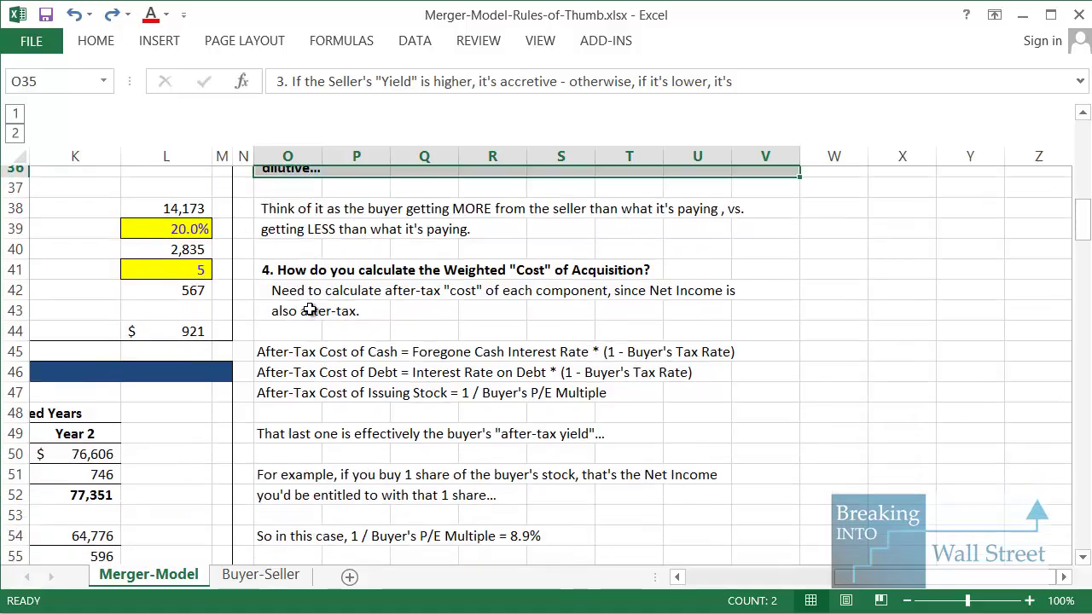
left_click_drag(275, 256, 723, 394)
scroll(724, 394, "down", 1)
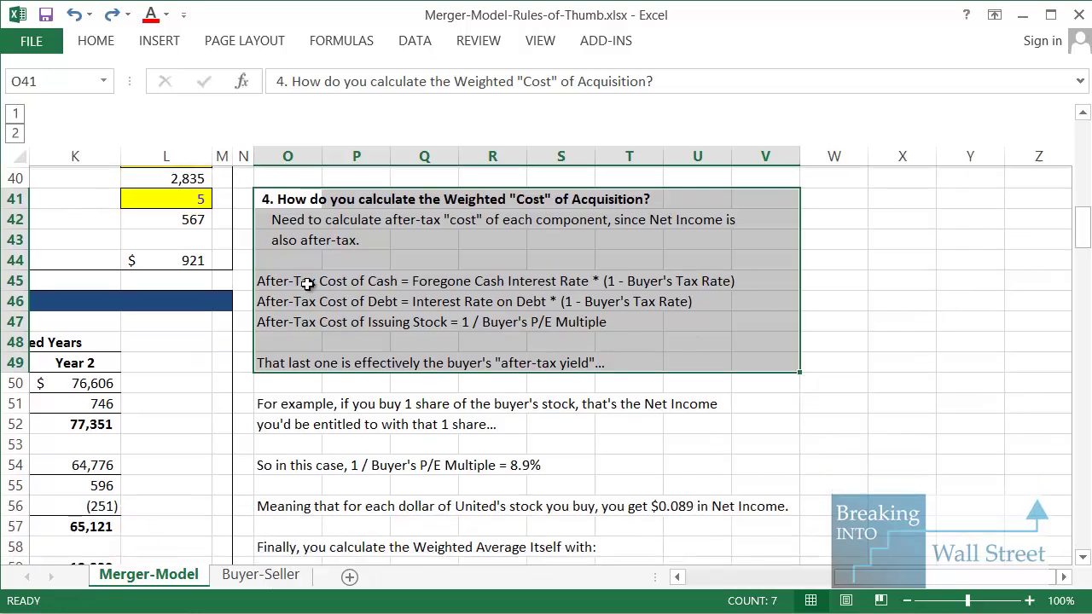
left_click_drag(311, 281, 728, 291)
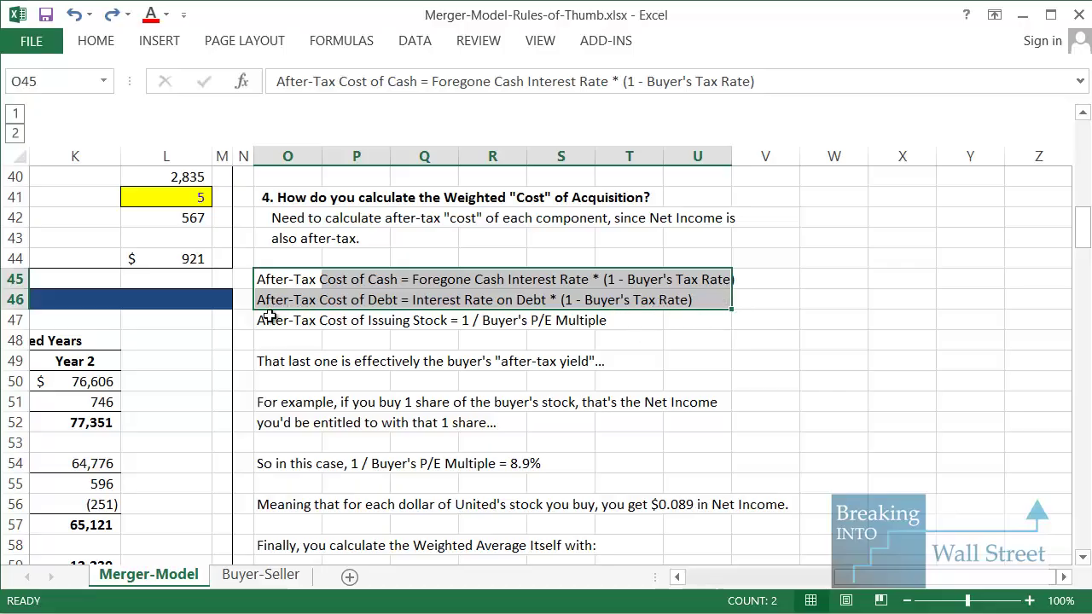
left_click_drag(272, 319, 651, 319)
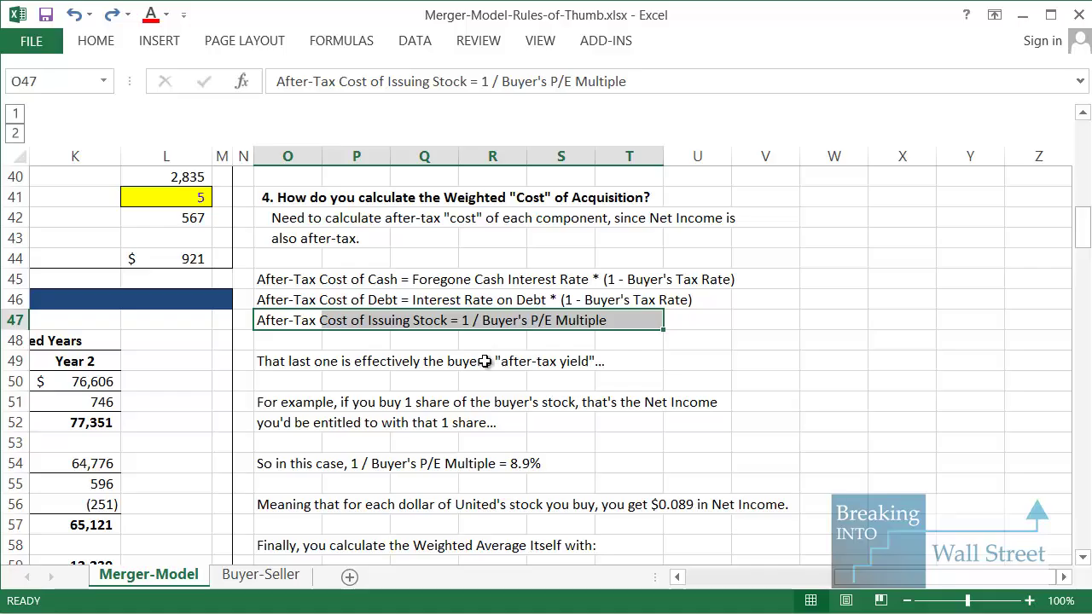
left_click_drag(272, 274, 710, 324)
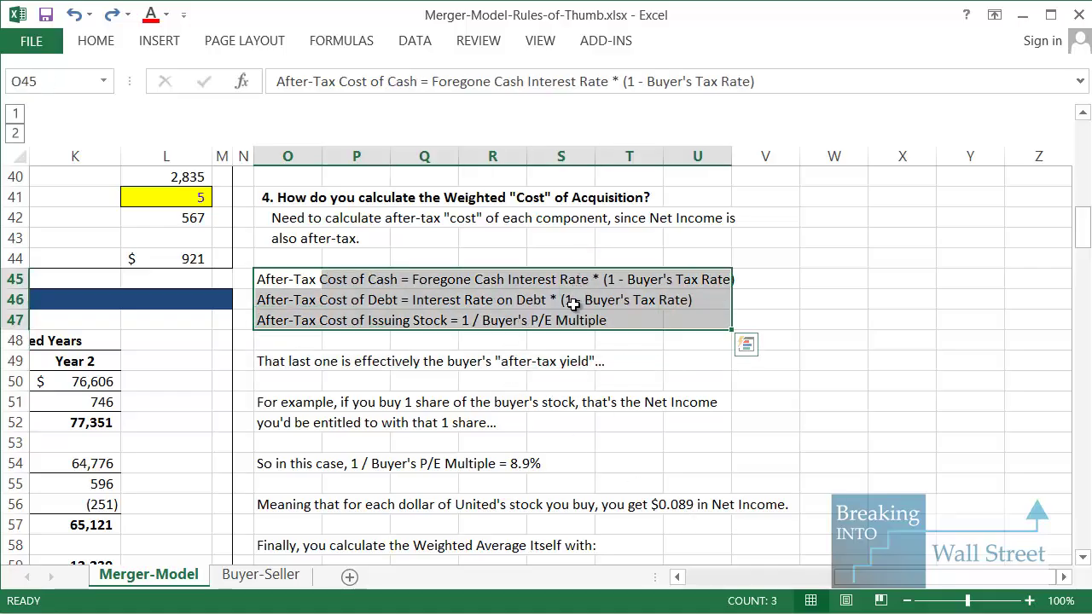
scroll(534, 341, "down", 1)
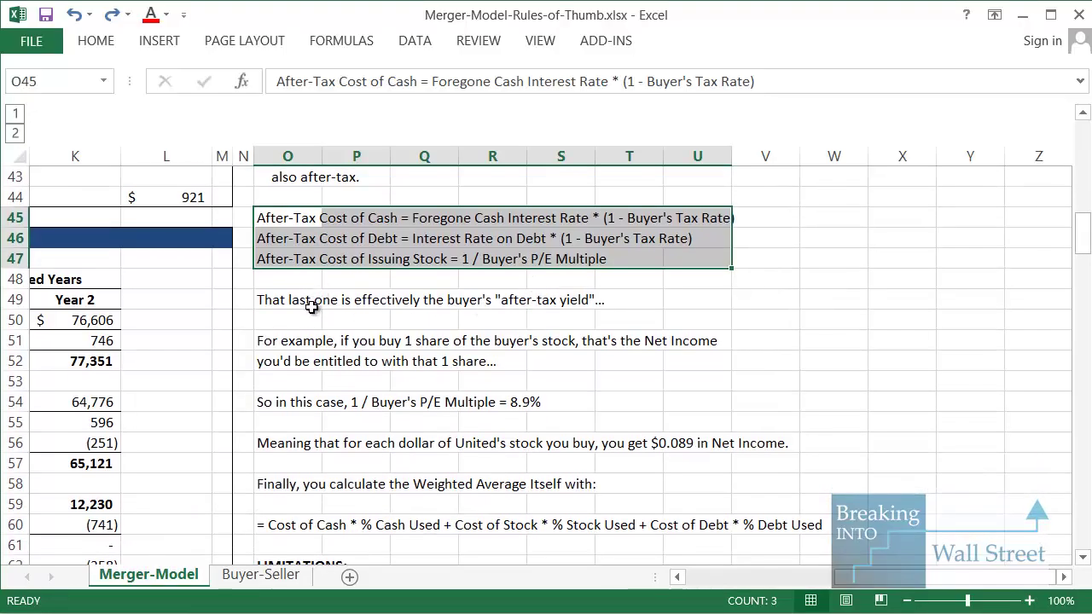
left_click(311, 305)
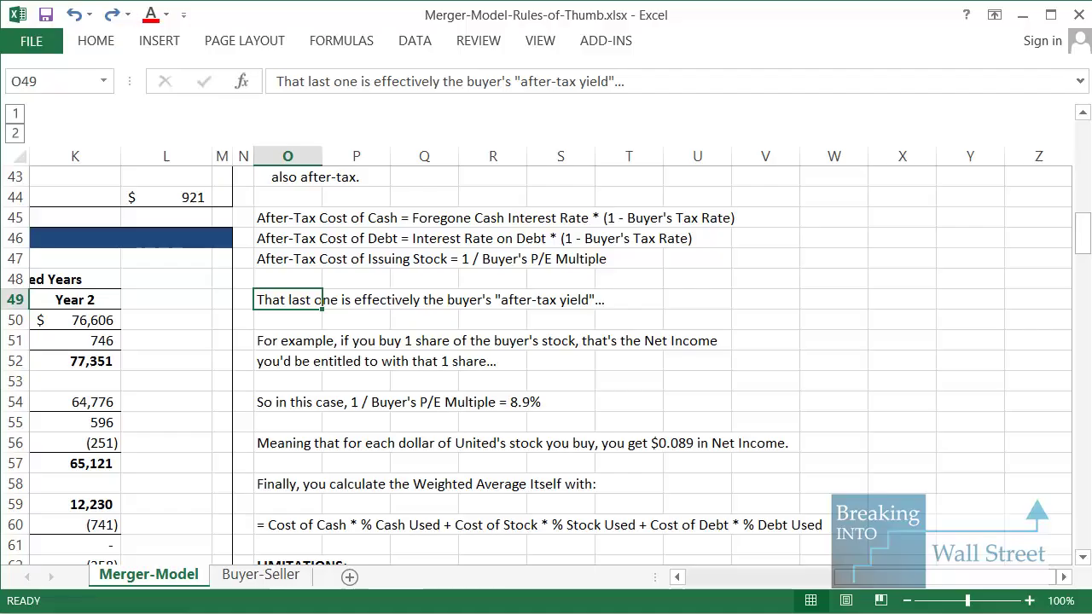
Step: Return to cell A1 of the Merger-Model sheet to view the Transaction Assumptions
key("Left")
key("Home")
key("ctrl+Home")
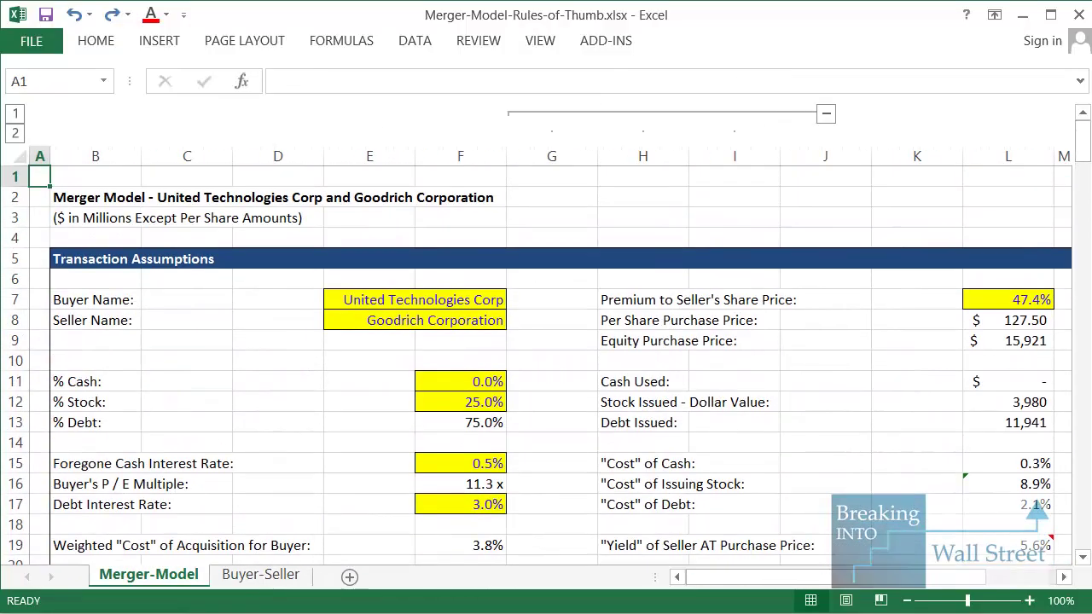
scroll(362, 341, "down", 1)
scroll(376, 324, "up", 1)
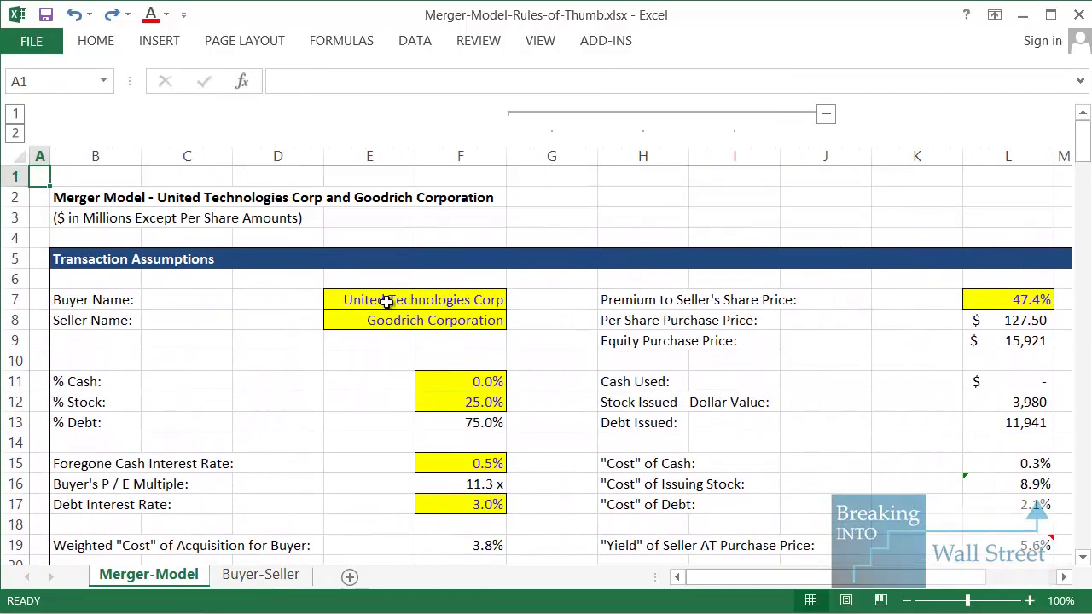